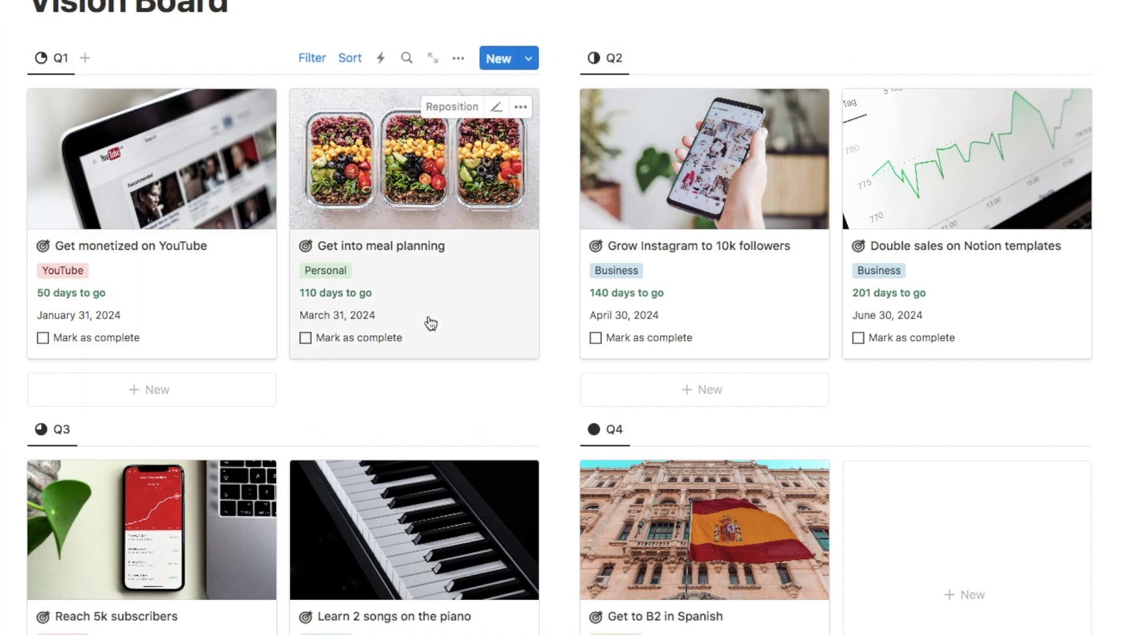
# - Set the Get to B2 in Spanish goal's deadline to December 31, 2024, and try marking the goal as complete
pyautogui.scroll(-3, 429, 321)
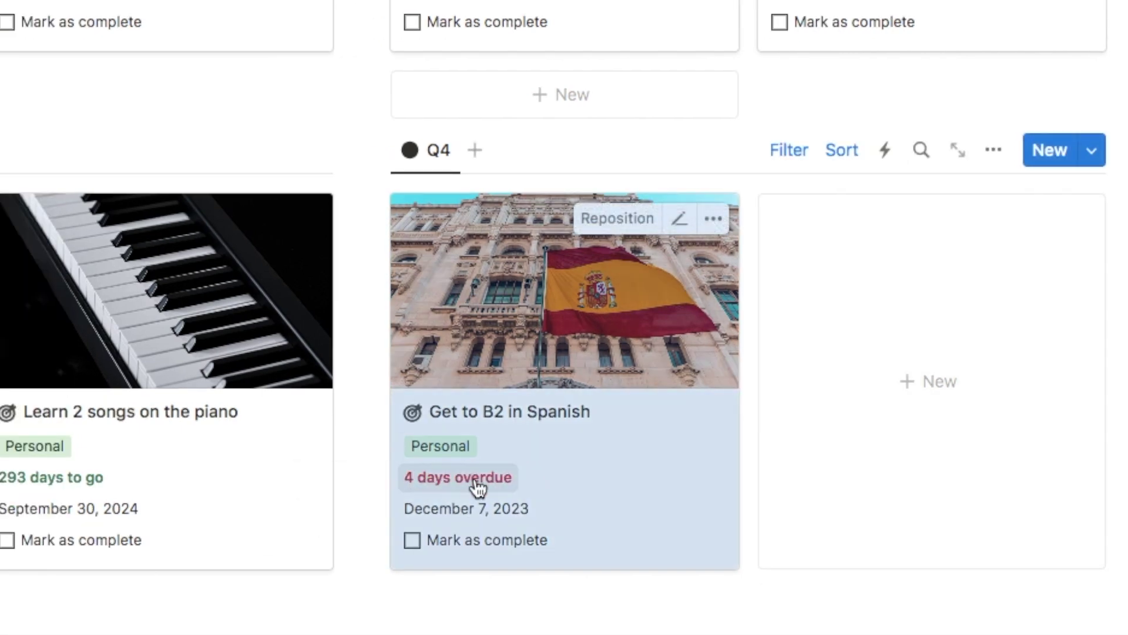
pyautogui.press('Escape')
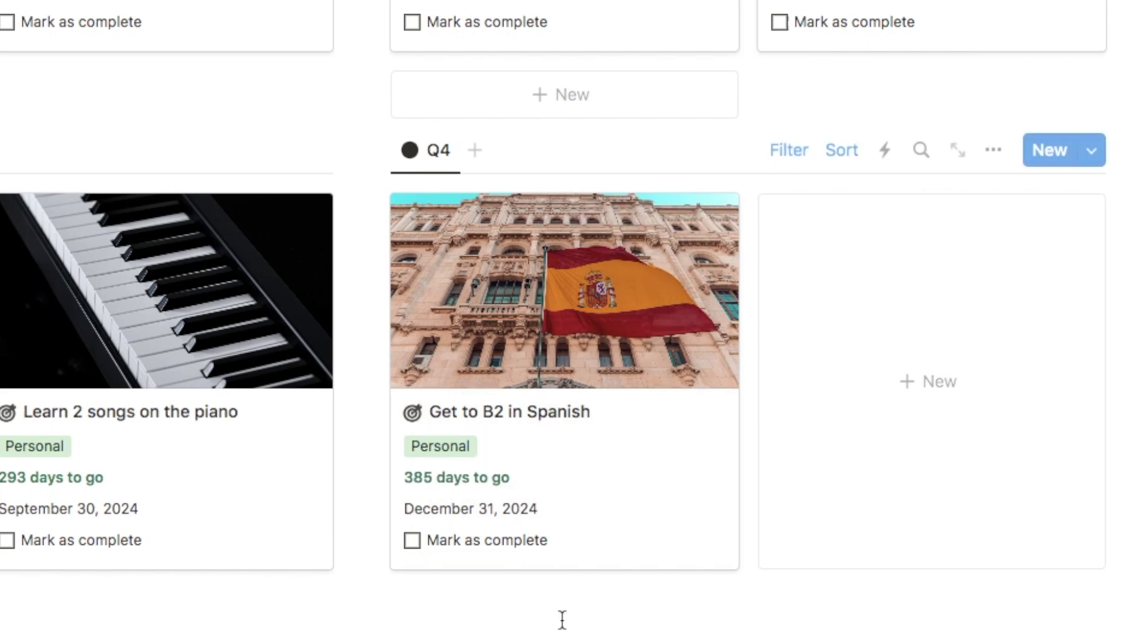
pyautogui.click(468, 552)
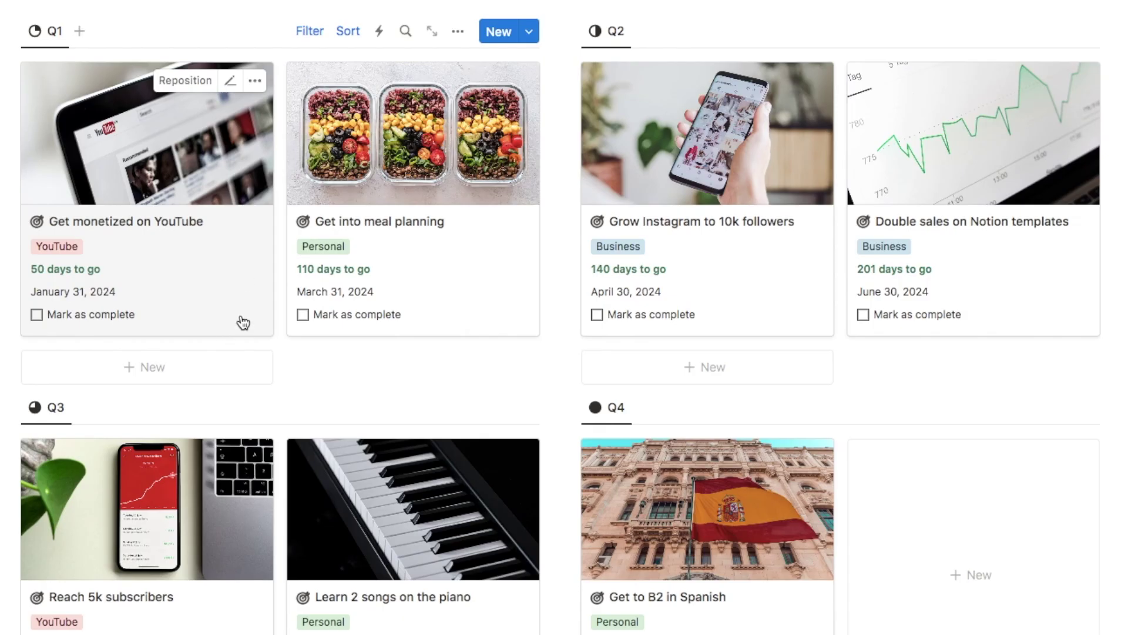
# - Open the Get monetized on YouTube goal and check off Upload 2 videos per week and Keep video above 10 minutes
pyautogui.click(224, 301)
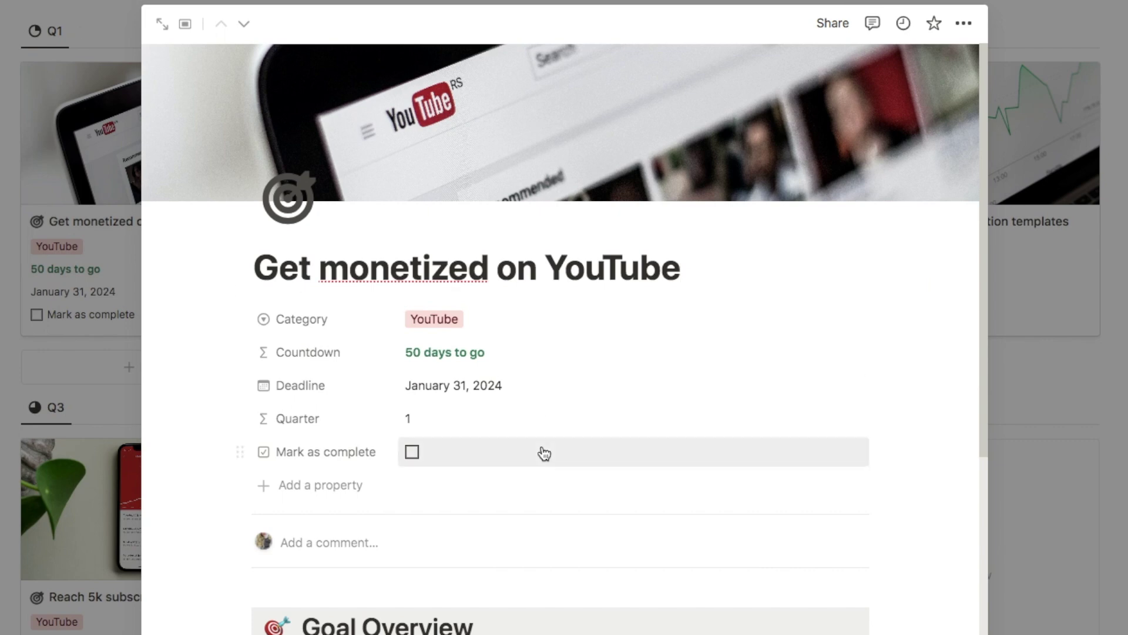
pyautogui.scroll(-5, 545, 454)
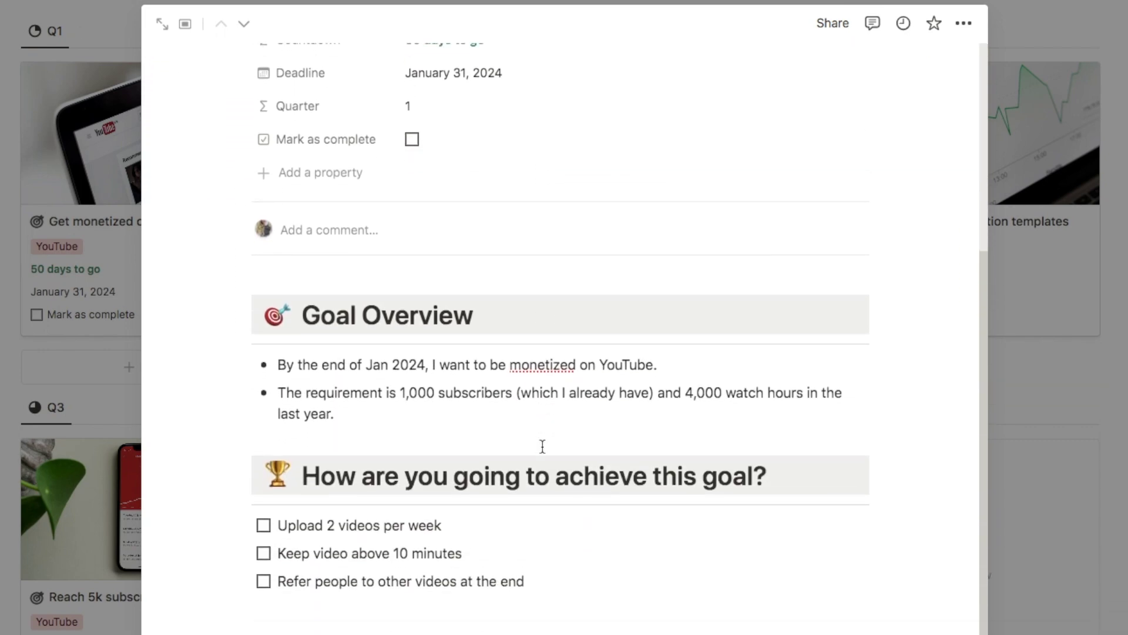
pyautogui.click(264, 525)
pyautogui.click(264, 553)
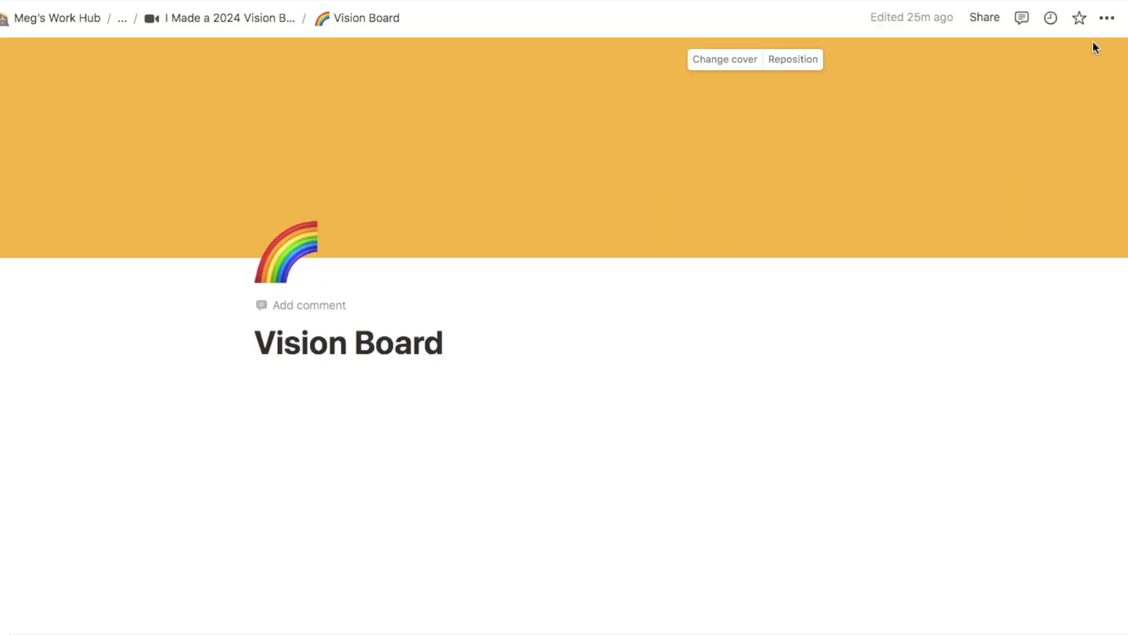
# - Set the new Vision Board page to full width
pyautogui.click(1107, 19)
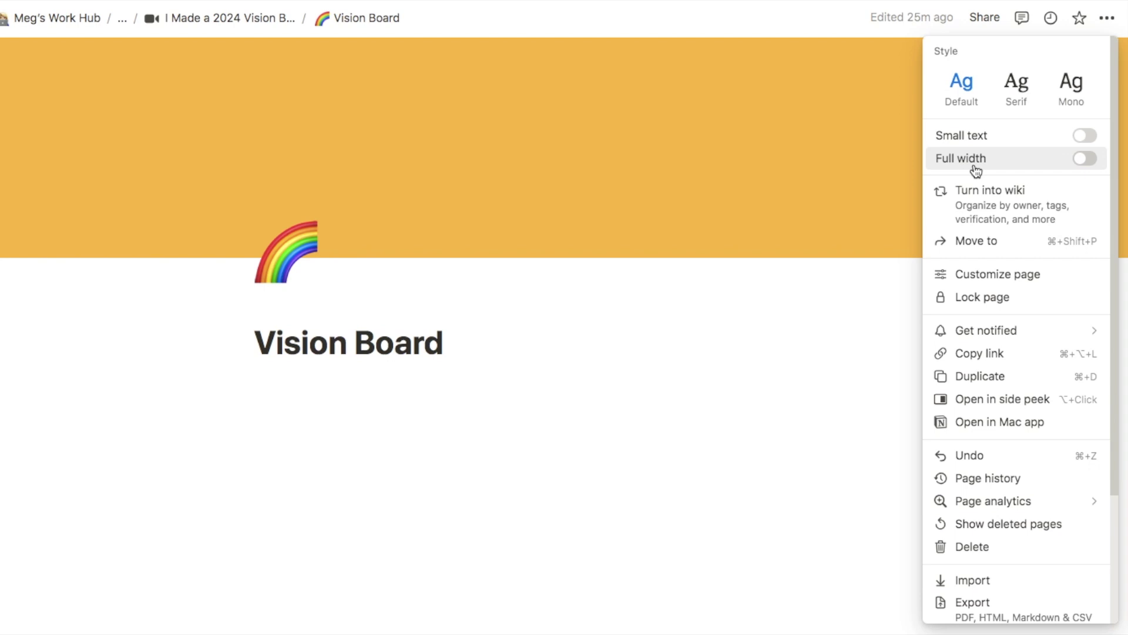
pyautogui.click(1085, 158)
pyautogui.click(350, 411)
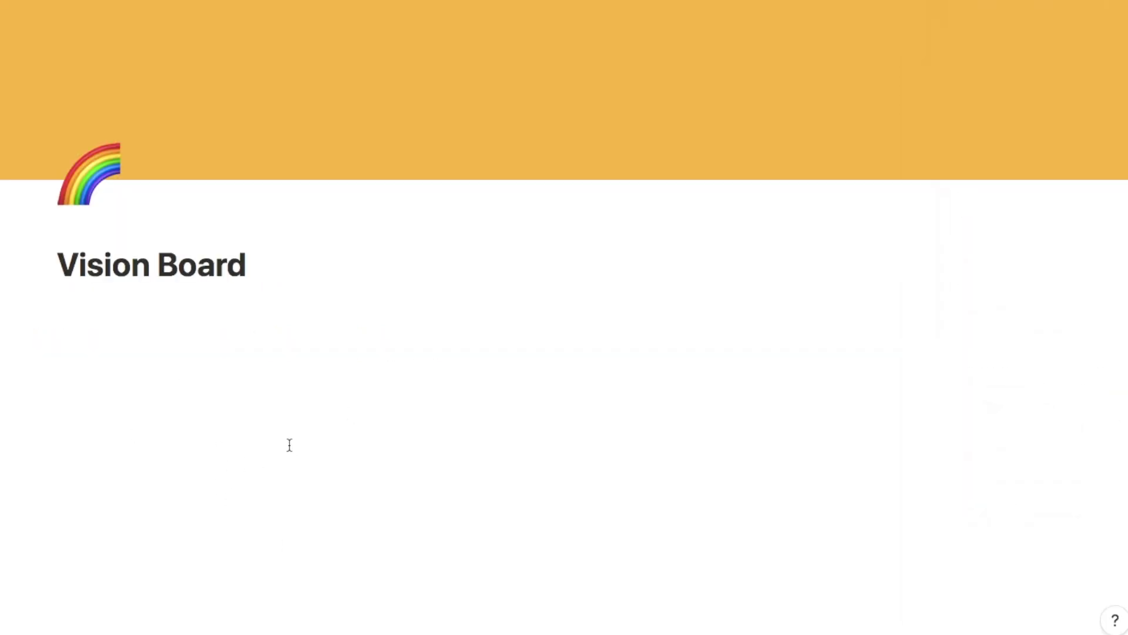
# - Insert an inline database named Vision Board below the page title and hide the database title
pyautogui.click(83, 308)
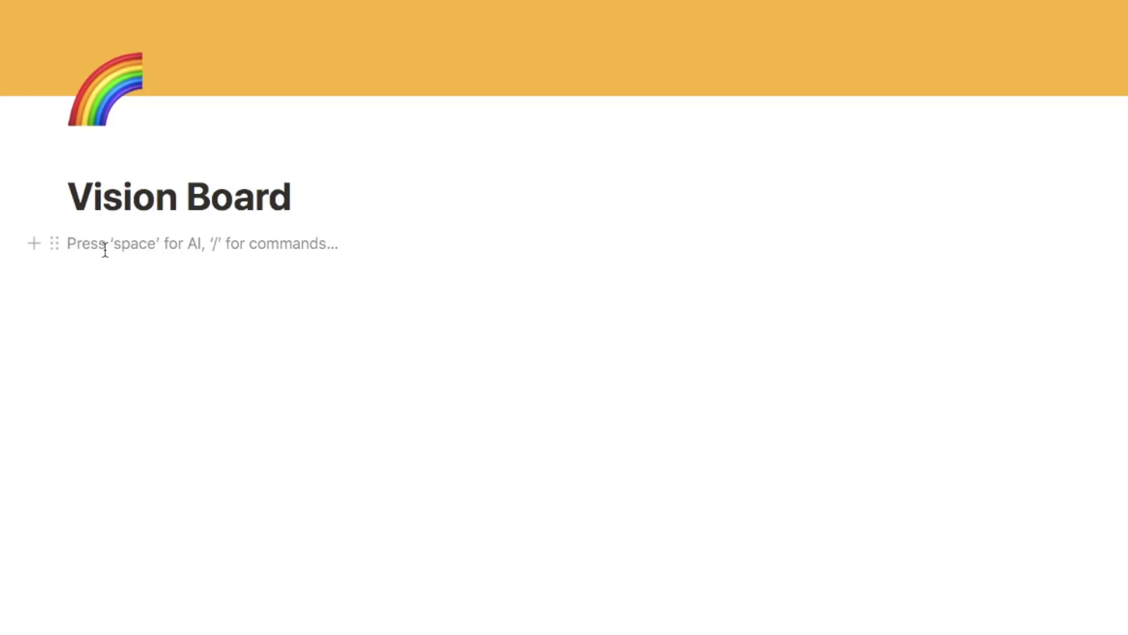
pyautogui.write('/data')
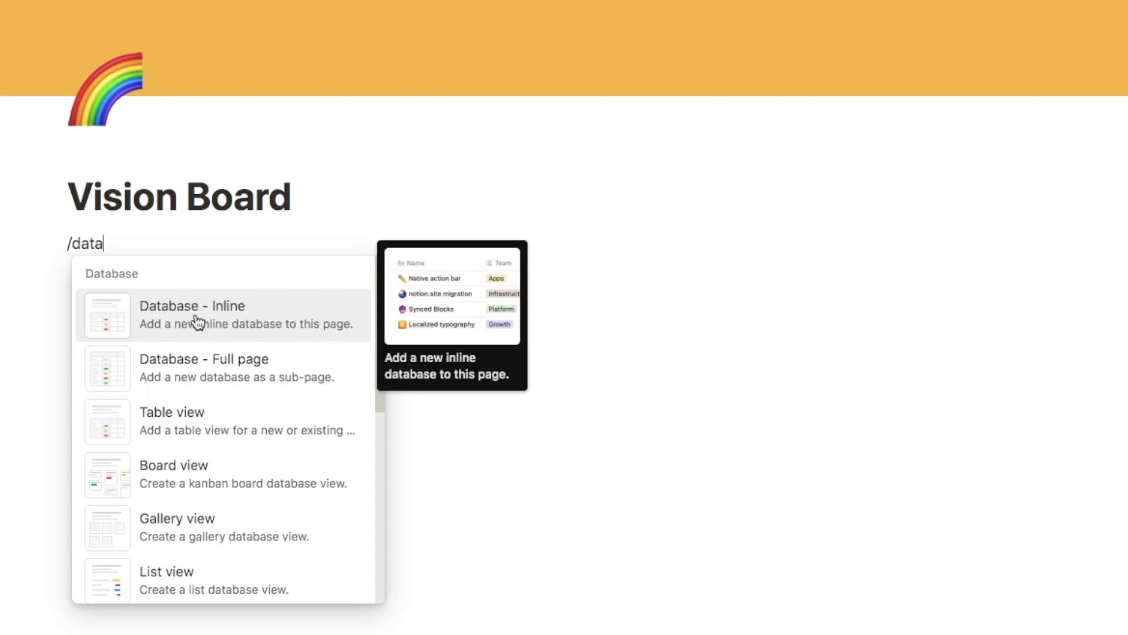
pyautogui.click(217, 323)
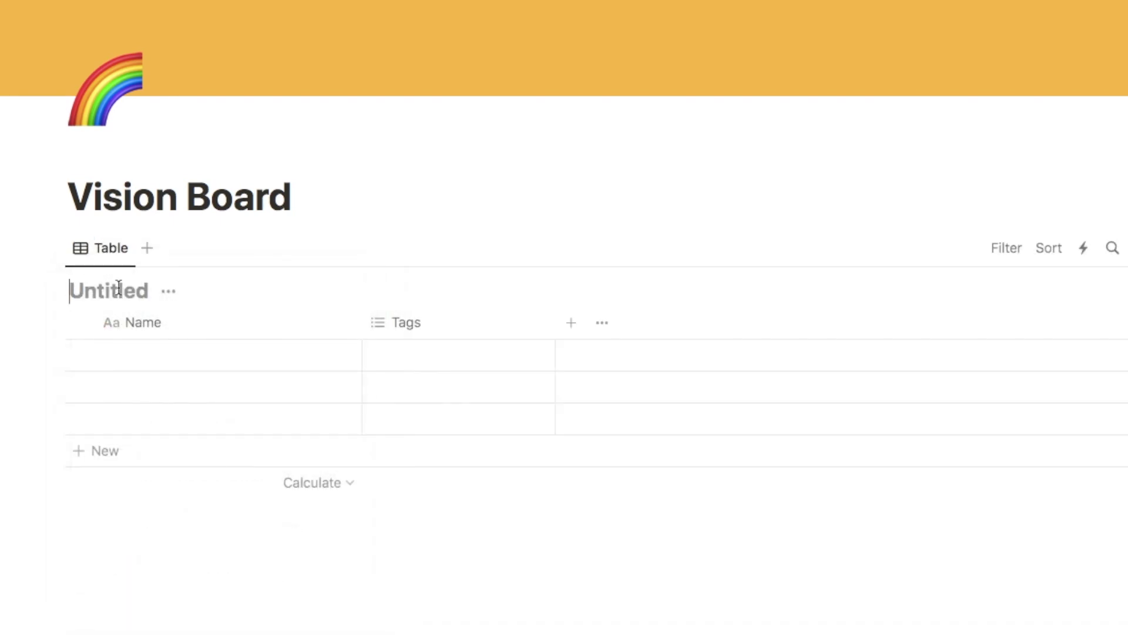
pyautogui.write('Vision Board')
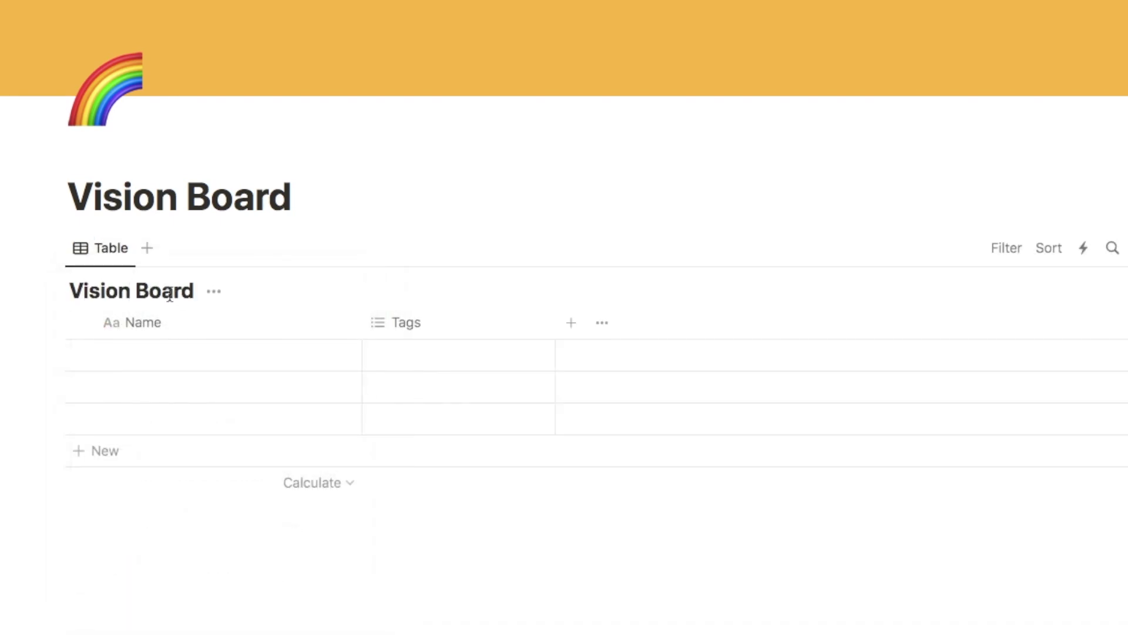
pyautogui.click(213, 291)
pyautogui.click(184, 395)
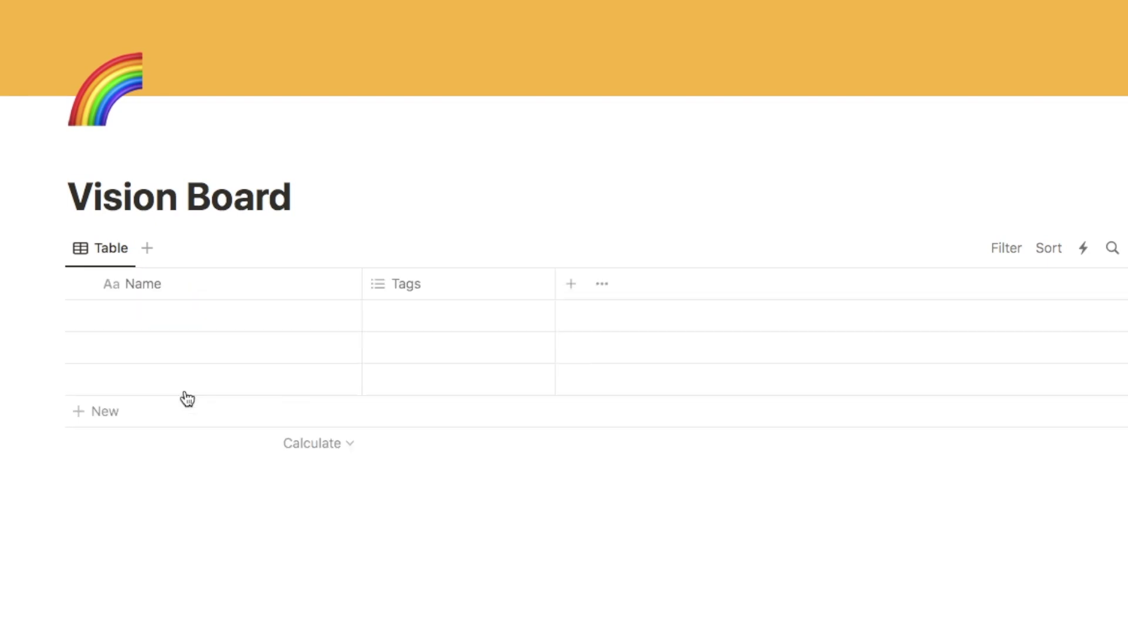
# - Delete the Tags property and rename the Name column to Goal
pyautogui.click(430, 290)
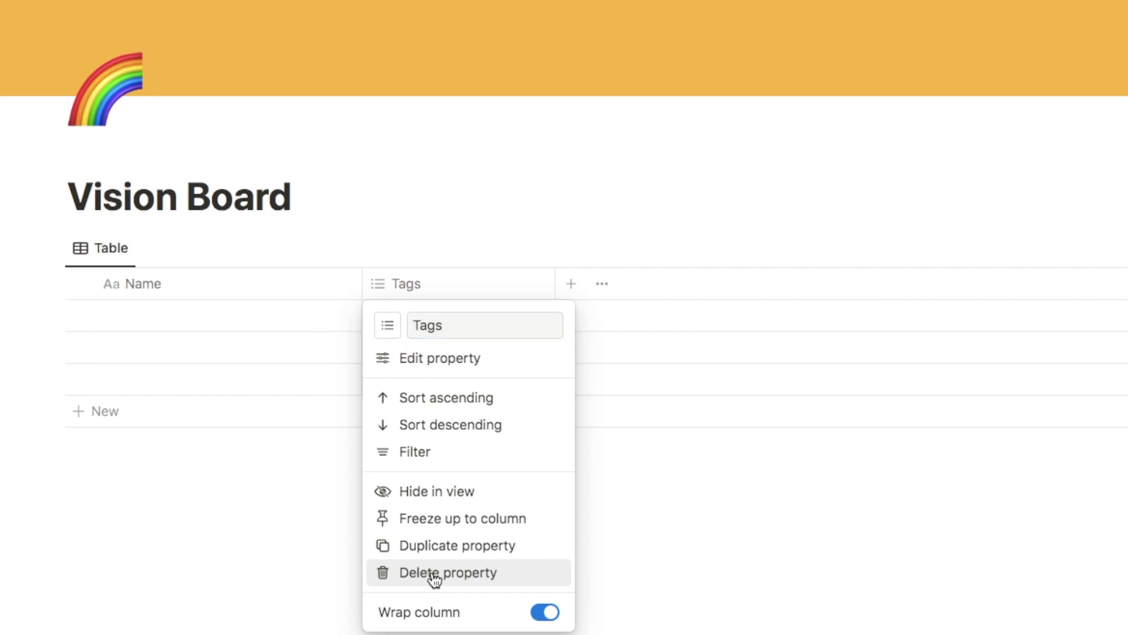
pyautogui.click(435, 579)
pyautogui.click(654, 242)
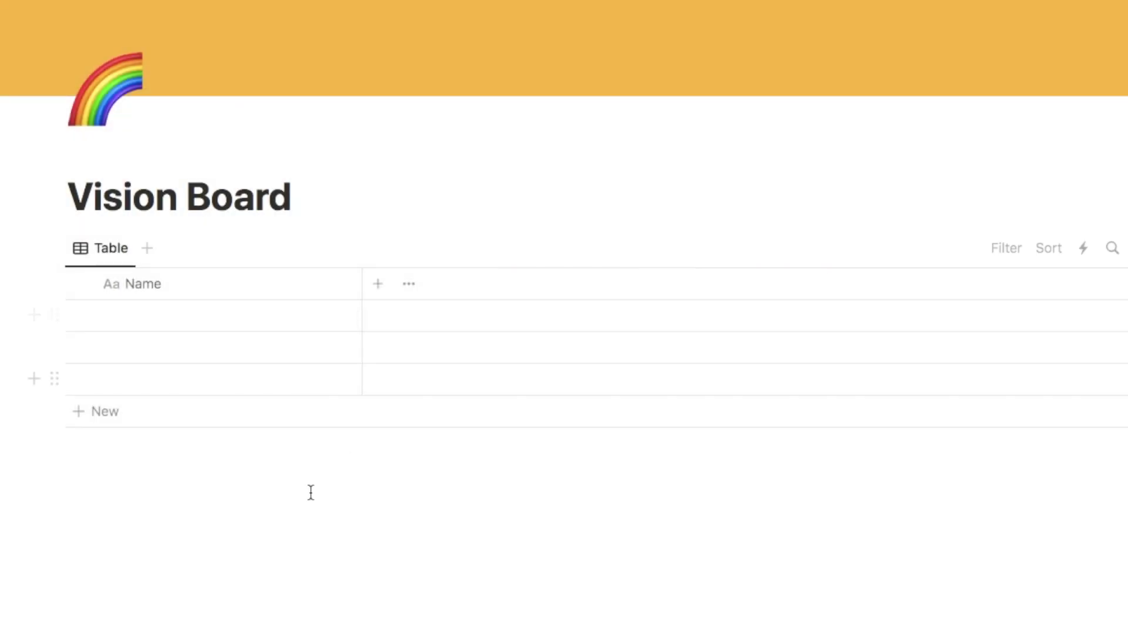
pyautogui.click(156, 284)
pyautogui.moveTo(184, 325); pyautogui.dragTo(145, 327)
pyautogui.write('Goal')
pyautogui.press('Return')
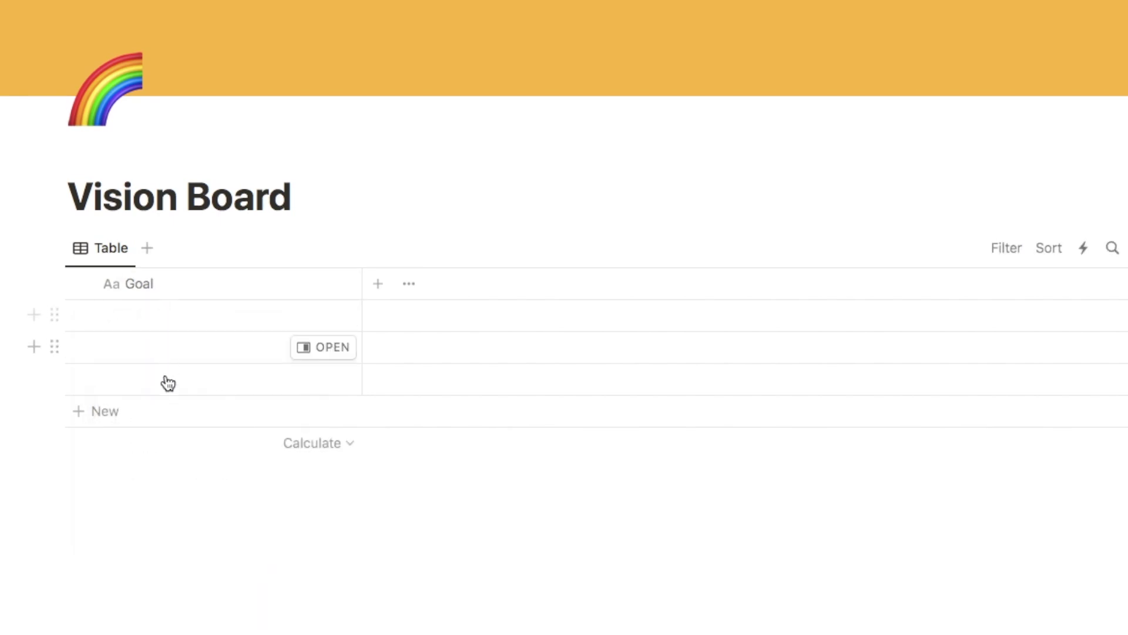
# - Enter Get monetized on YouTube as the first goal and delete the two empty rows beneath it
pyautogui.click(143, 315)
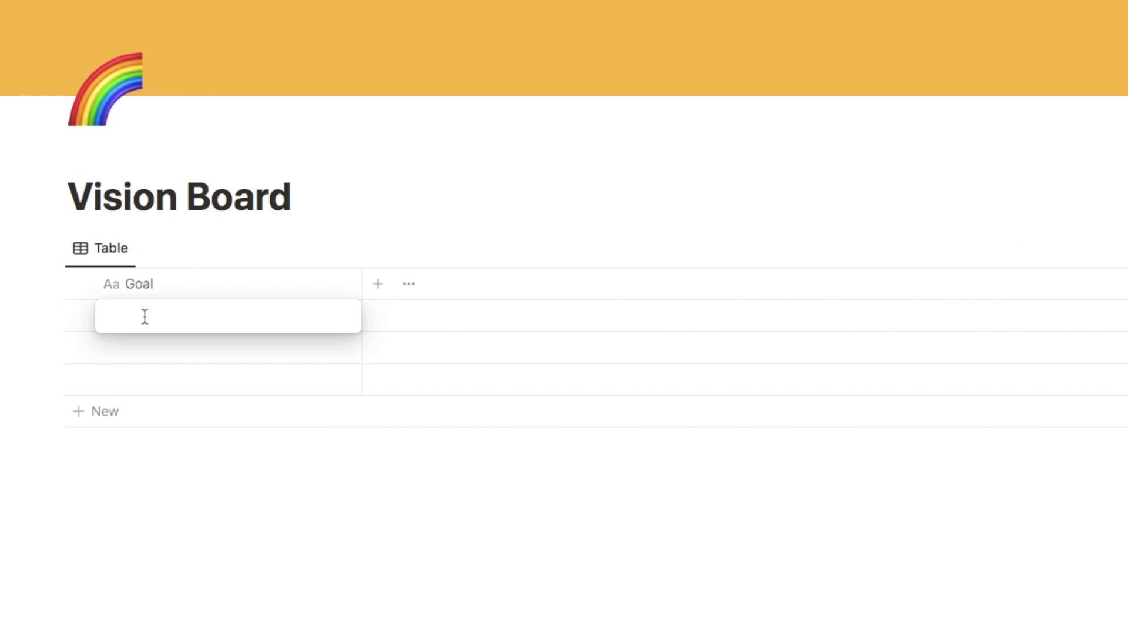
pyautogui.write('Get monetized on YouTube')
pyautogui.press('Return')
pyautogui.click(78, 379)
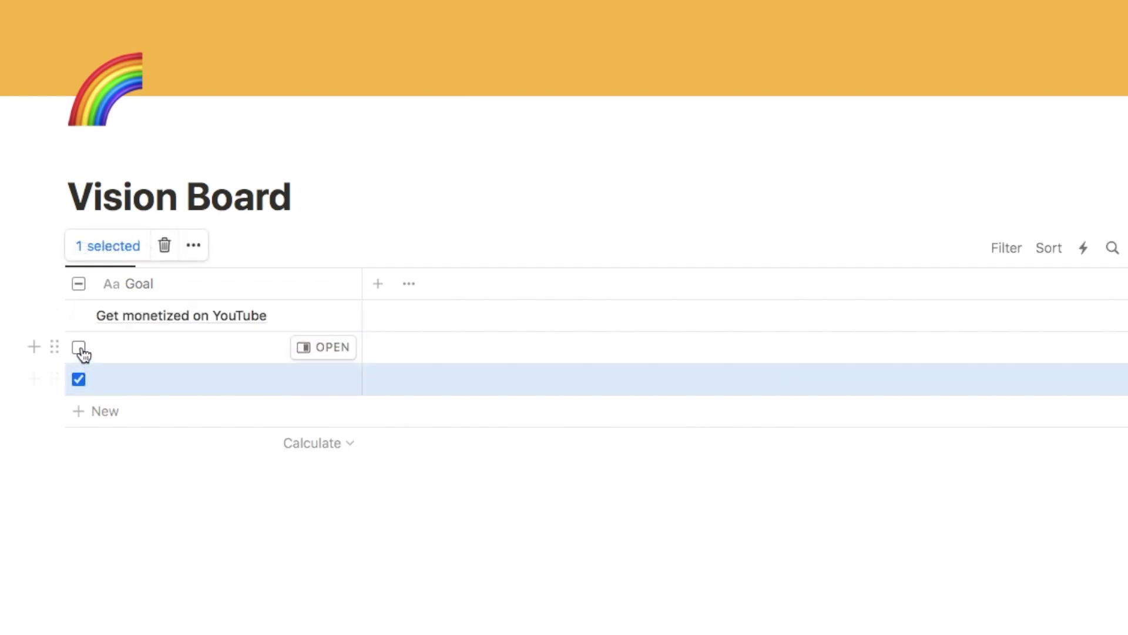
pyautogui.click(79, 348)
pyautogui.click(165, 246)
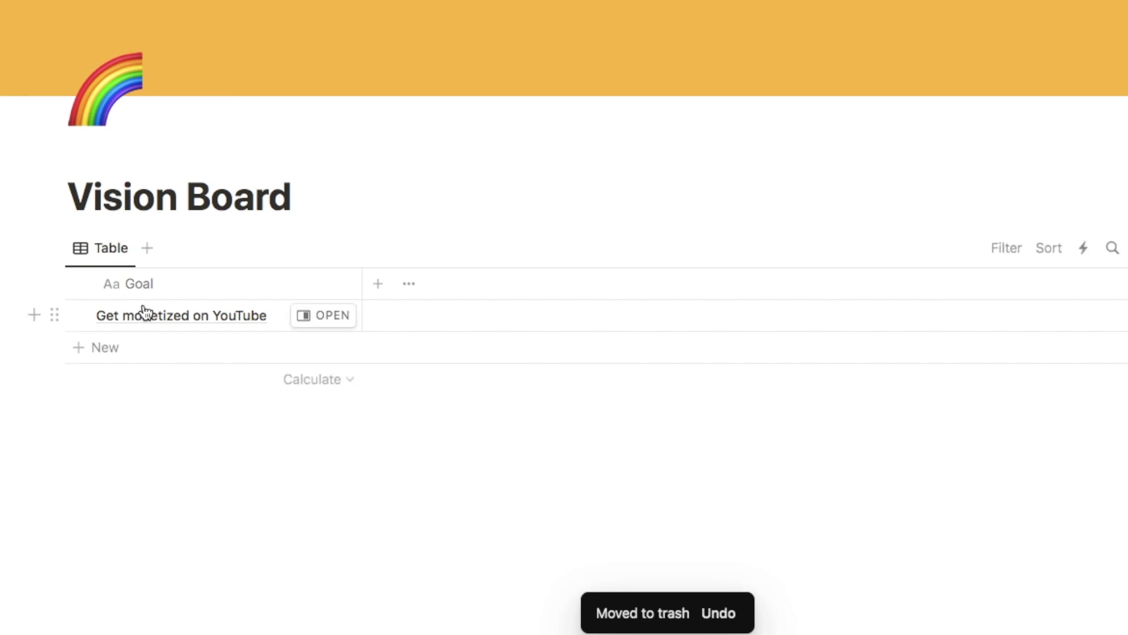
# - Create a new untitled database template with the target-and-arrow icon as its page icon
pyautogui.moveTo(322, 339)
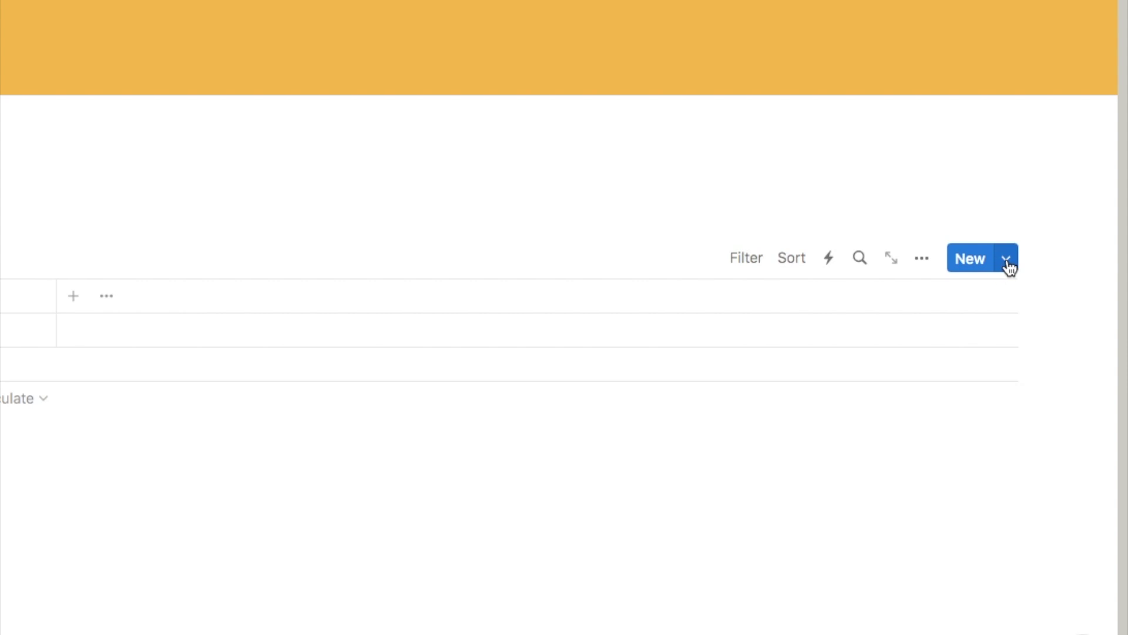
pyautogui.click(1006, 262)
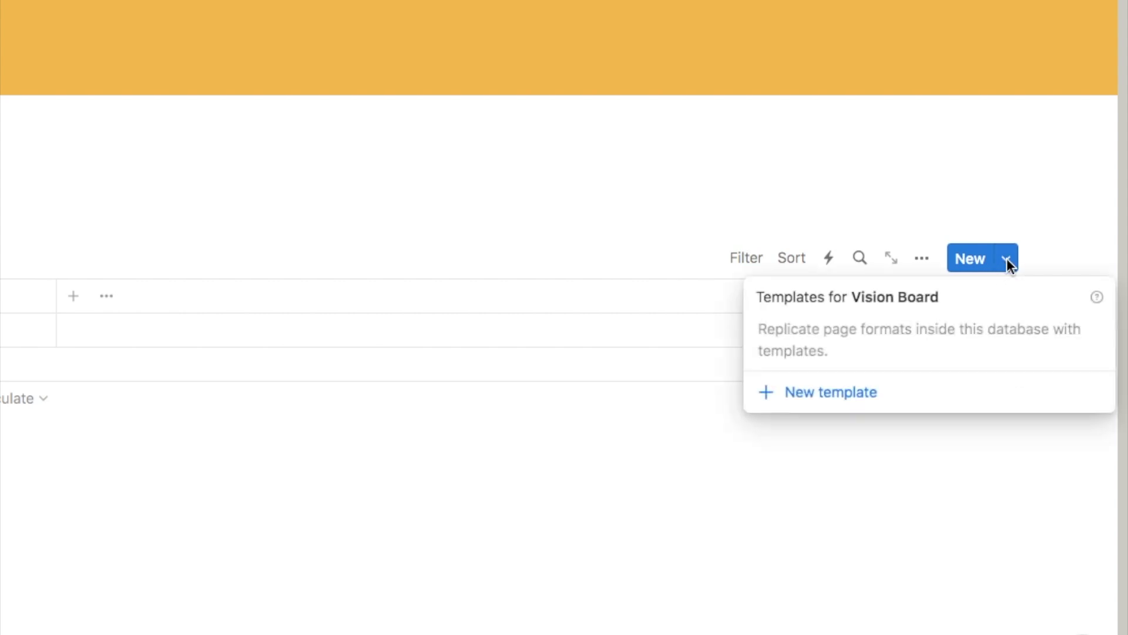
pyautogui.click(838, 394)
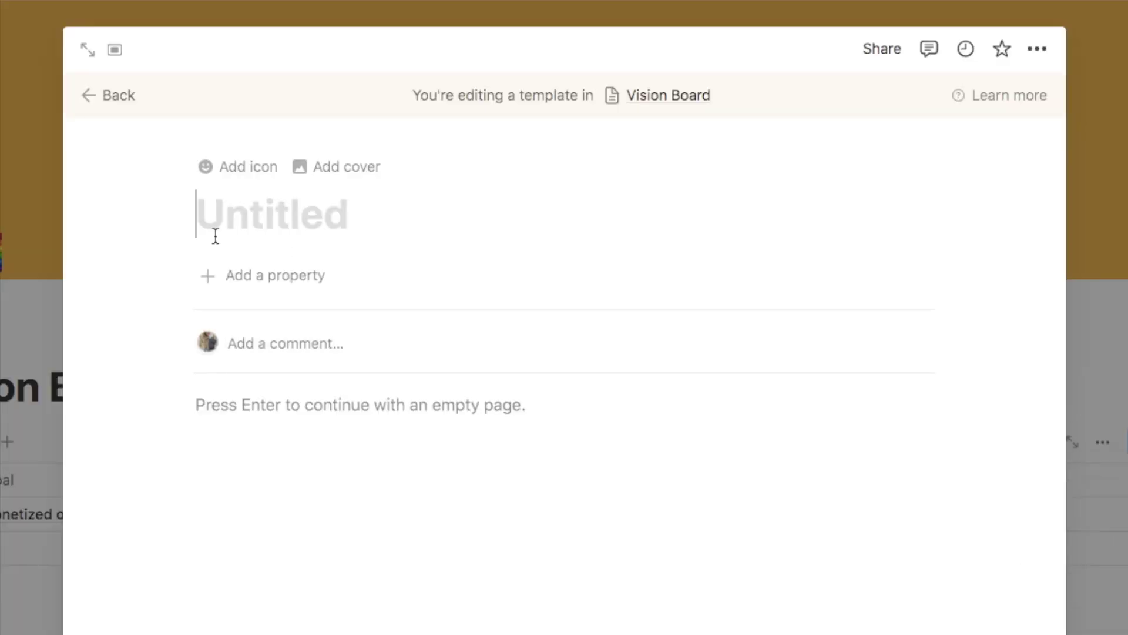
pyautogui.click(248, 167)
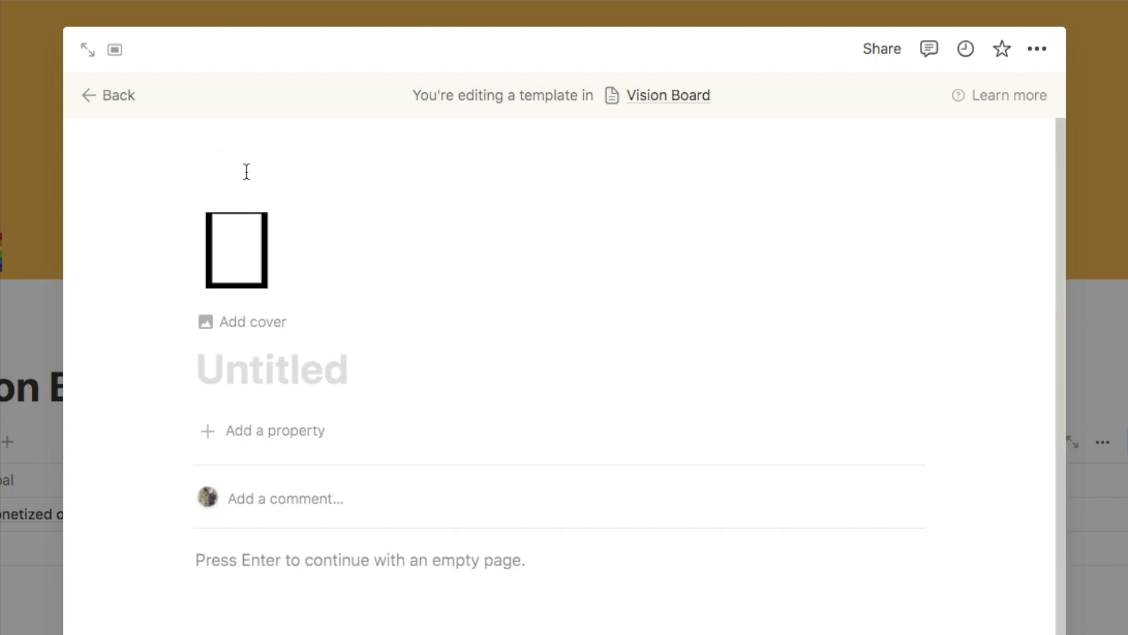
pyautogui.click(242, 270)
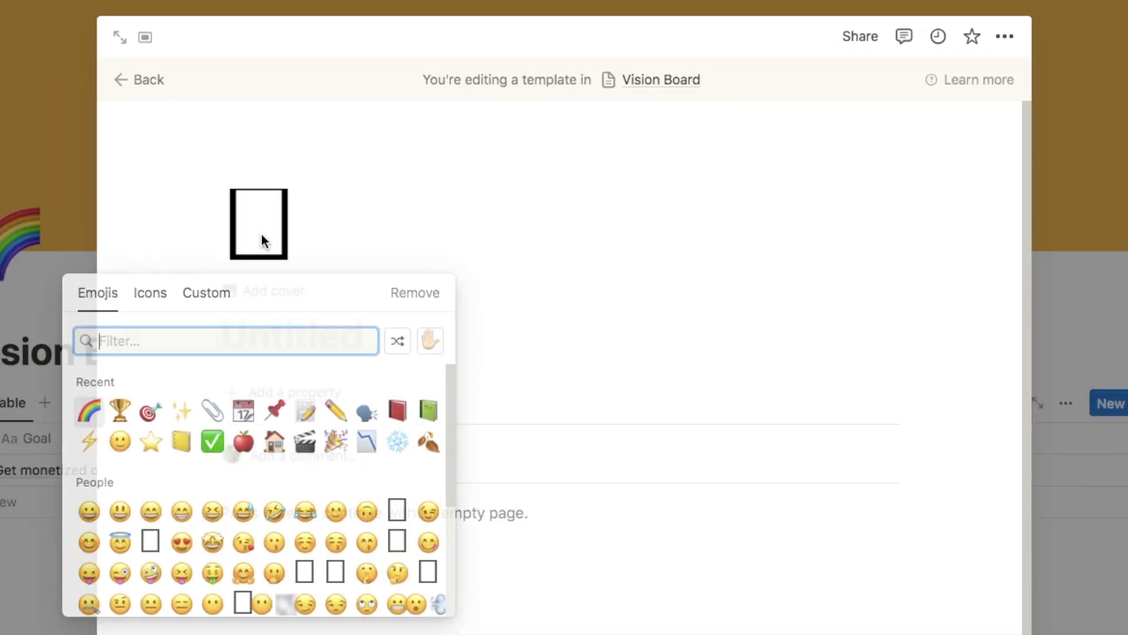
pyautogui.click(147, 300)
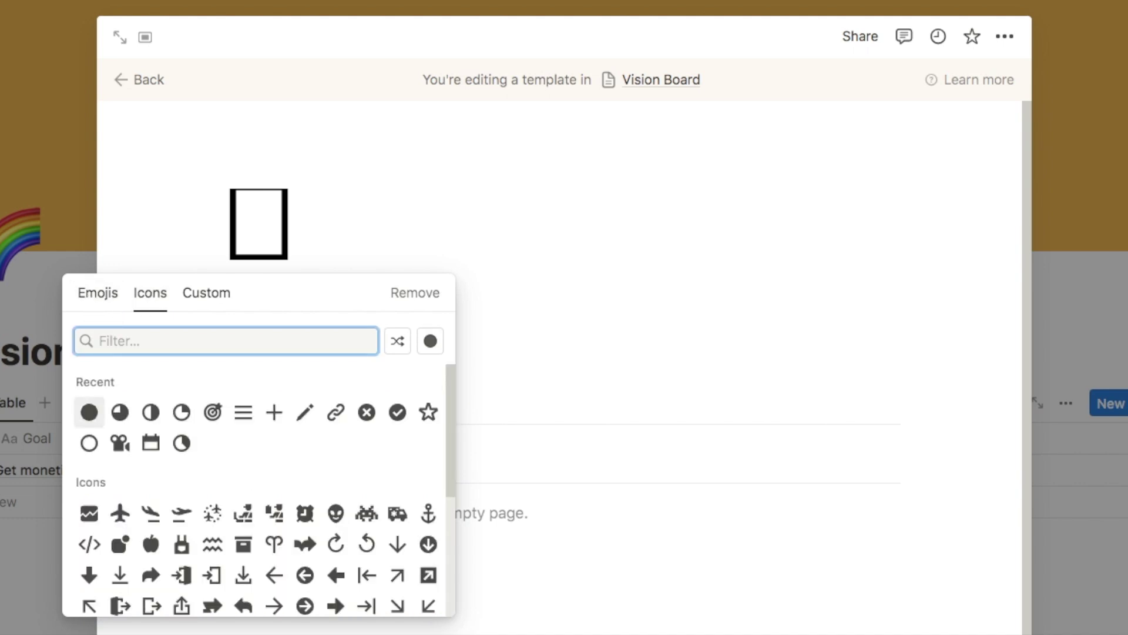
pyautogui.write('target')
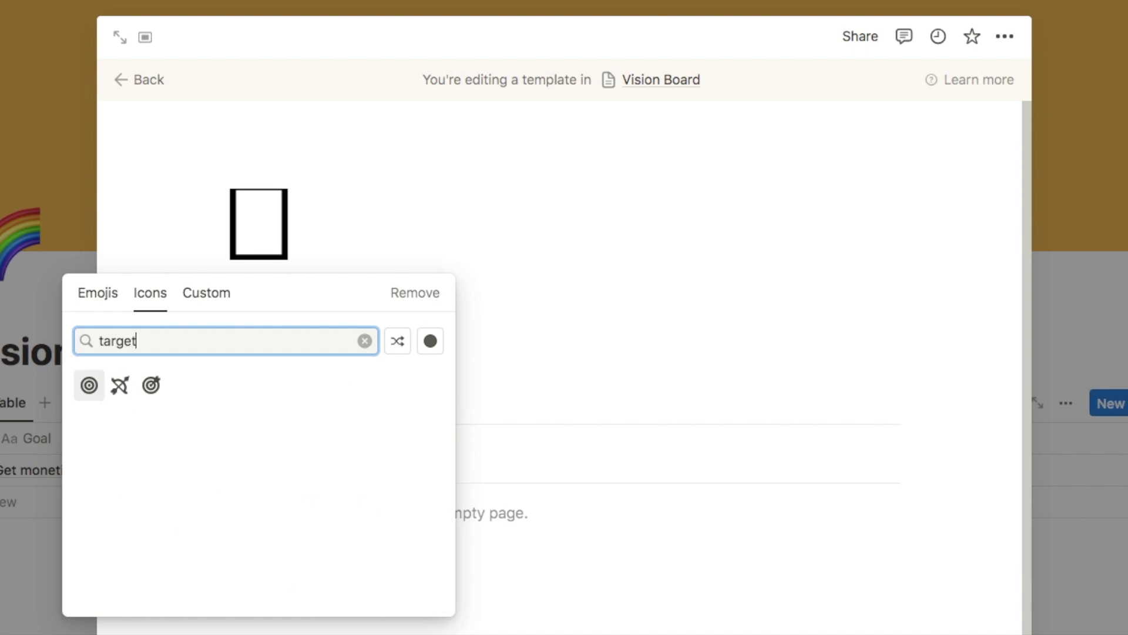
pyautogui.click(152, 385)
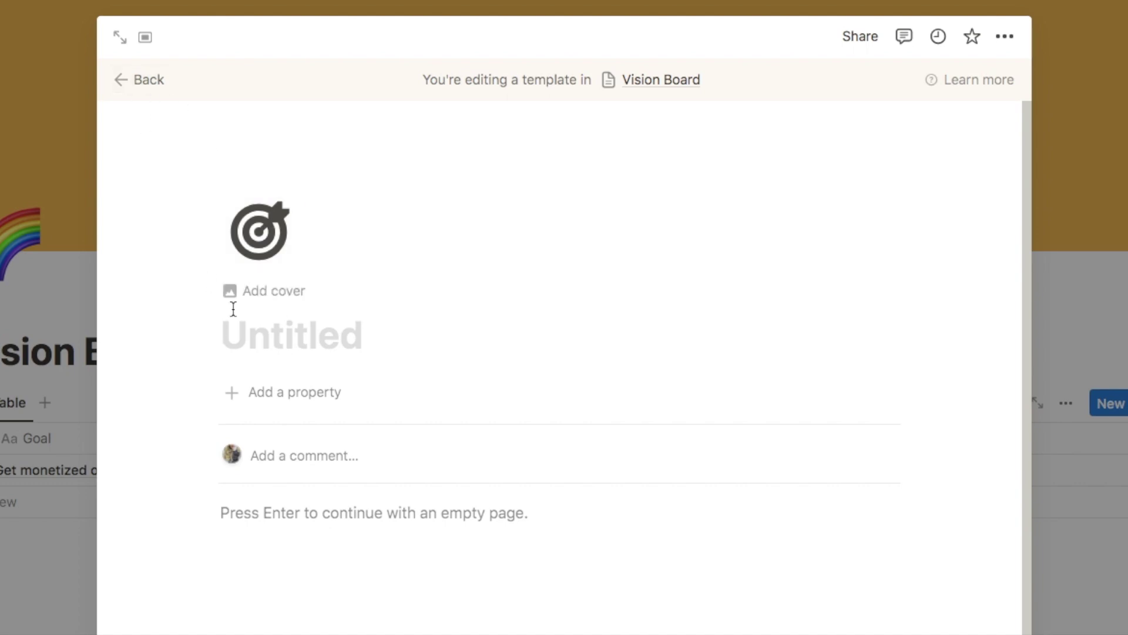
pyautogui.click(140, 89)
# - Make the untitled target-icon template the default for all views in Vision Board
pyautogui.click(1125, 405)
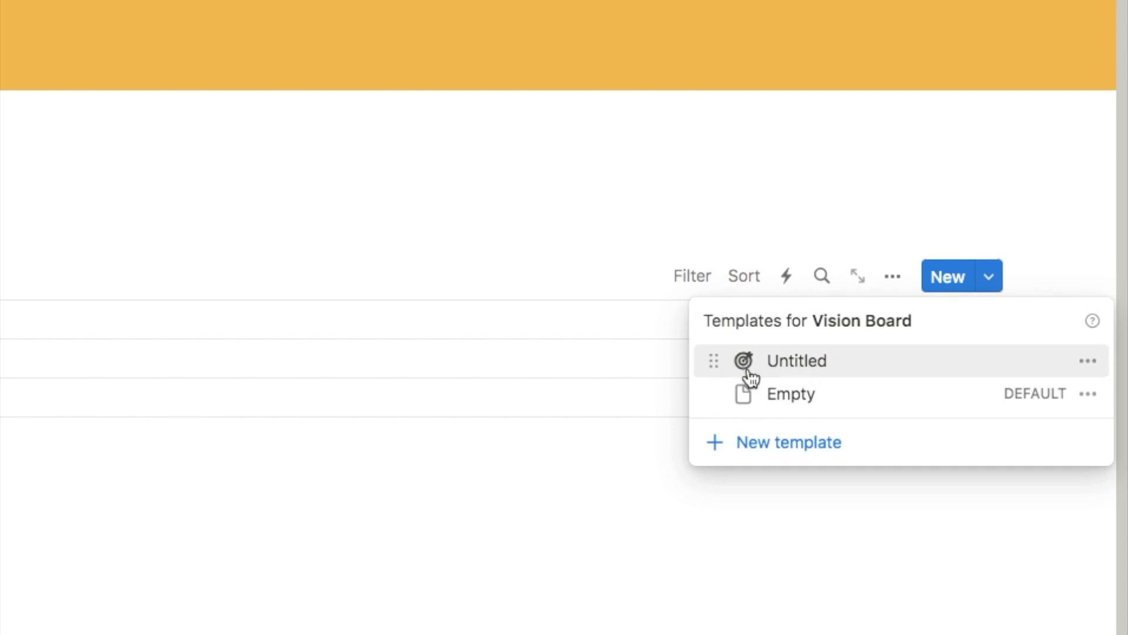
pyautogui.click(1089, 361)
pyautogui.click(891, 330)
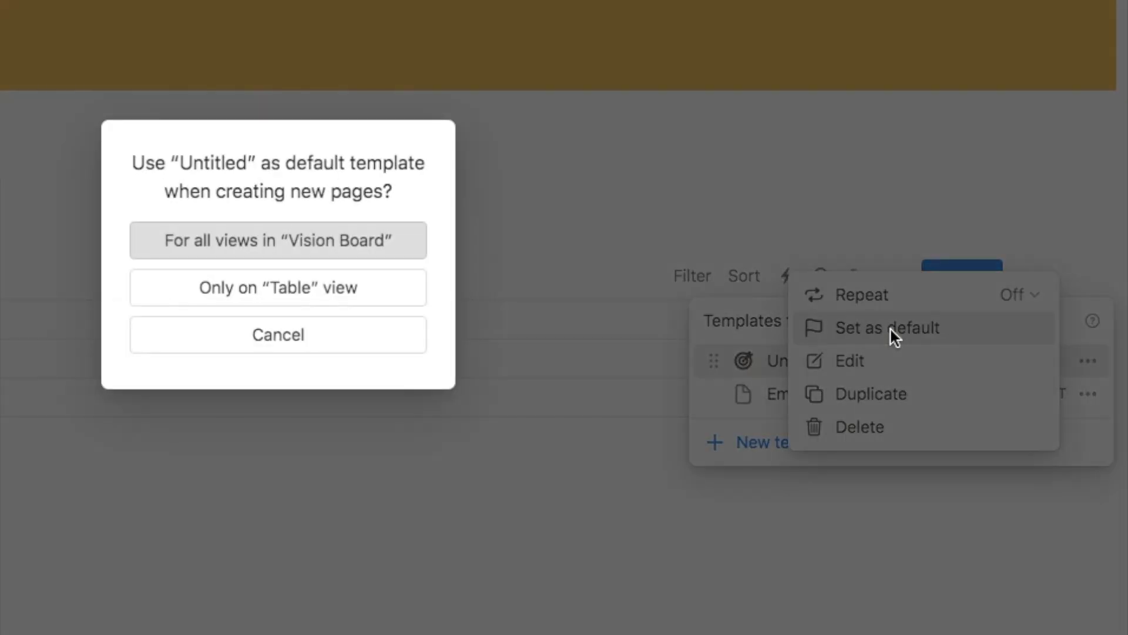
pyautogui.click(285, 249)
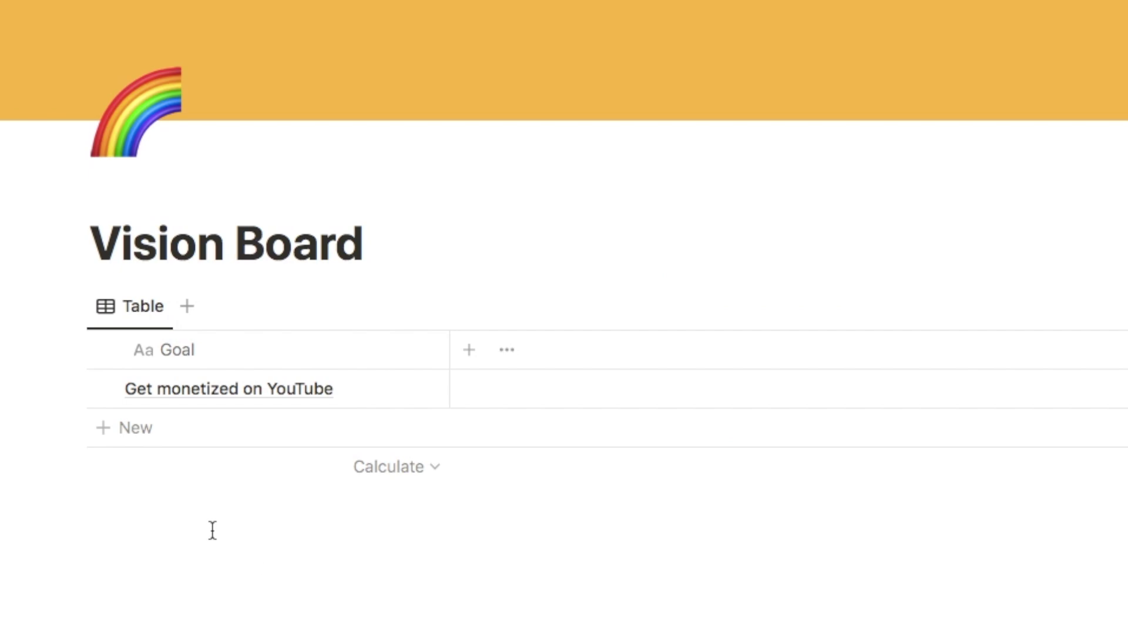
# - Add a second goal row named Get into meal planning
pyautogui.click(131, 435)
pyautogui.write('Ge')
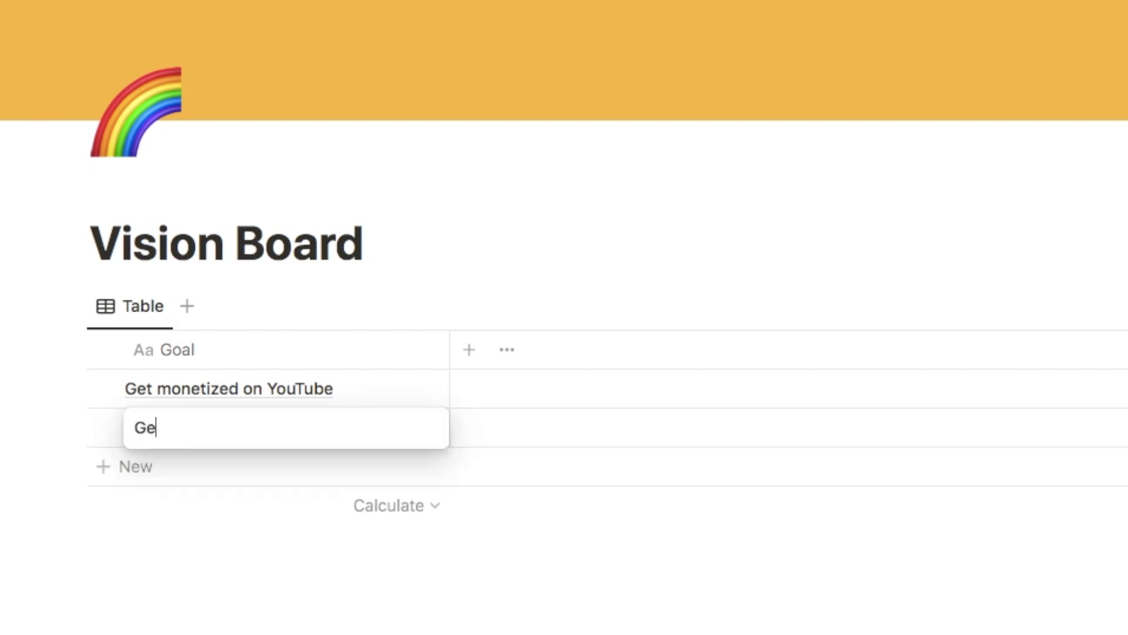
pyautogui.write('t into meal planning')
pyautogui.press('Return')
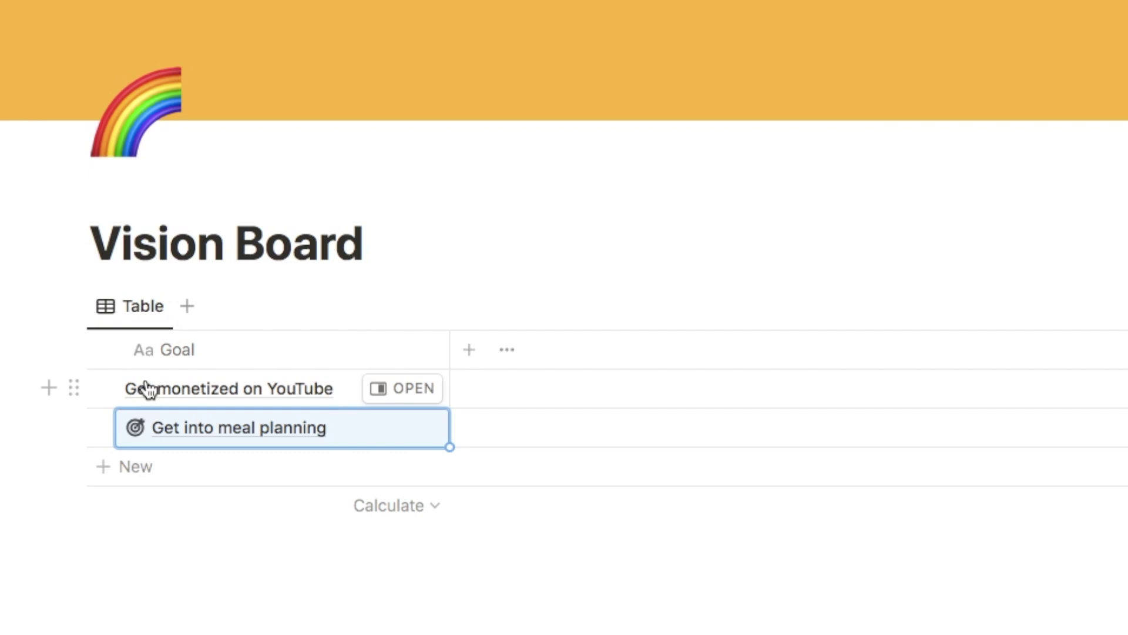
# - Apply the untitled target-icon template to the Get monetized on YouTube goal and close its page
pyautogui.click(399, 399)
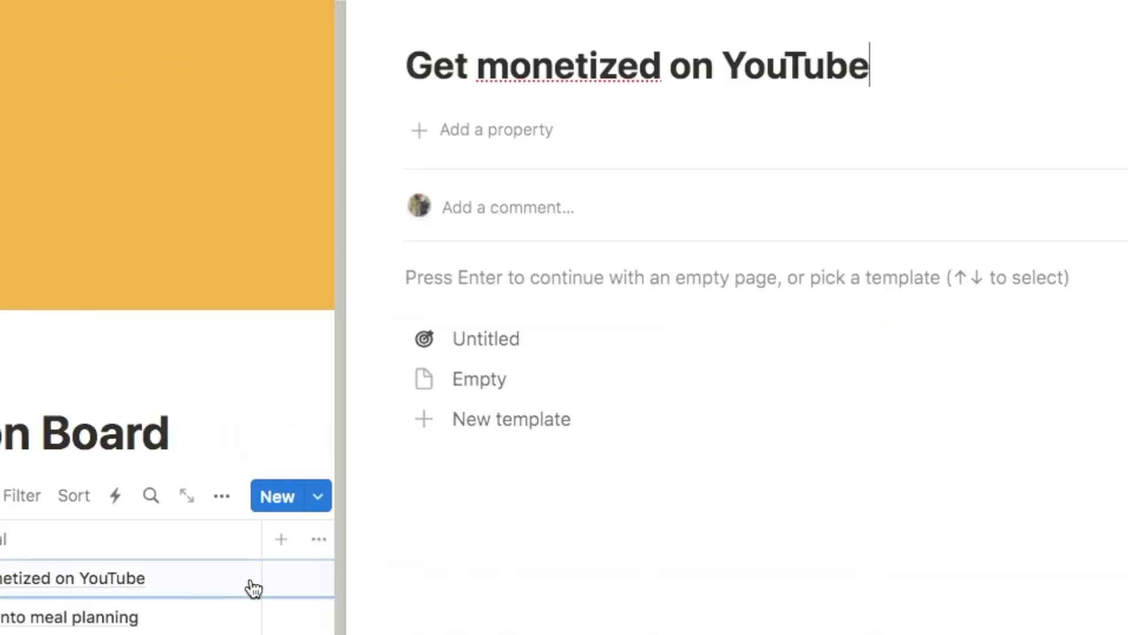
pyautogui.click(479, 342)
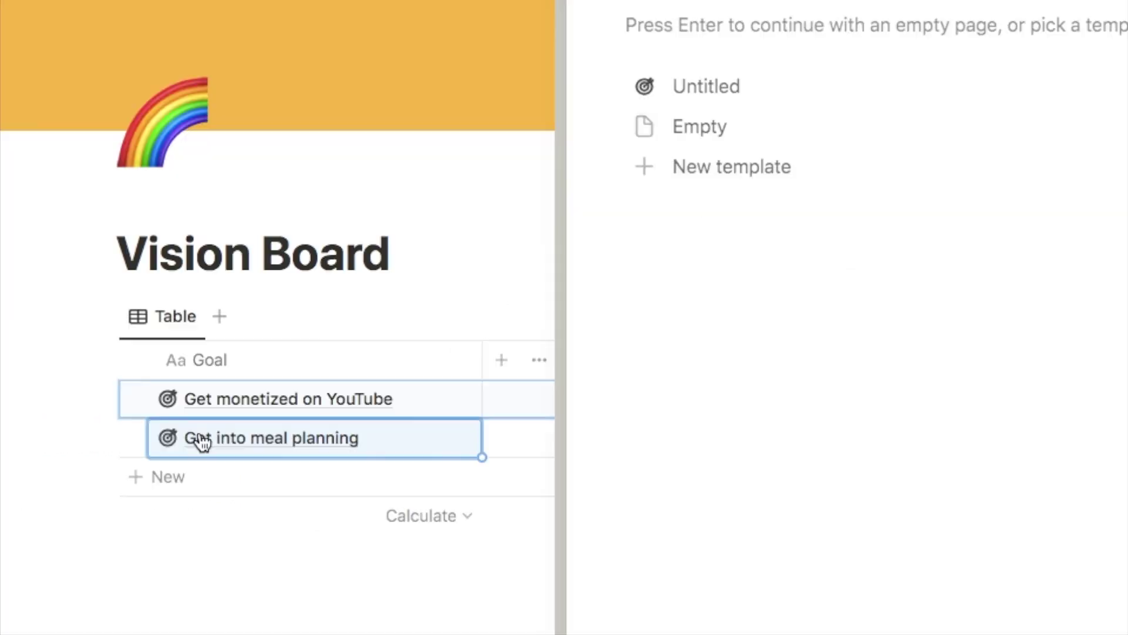
pyautogui.press('Escape')
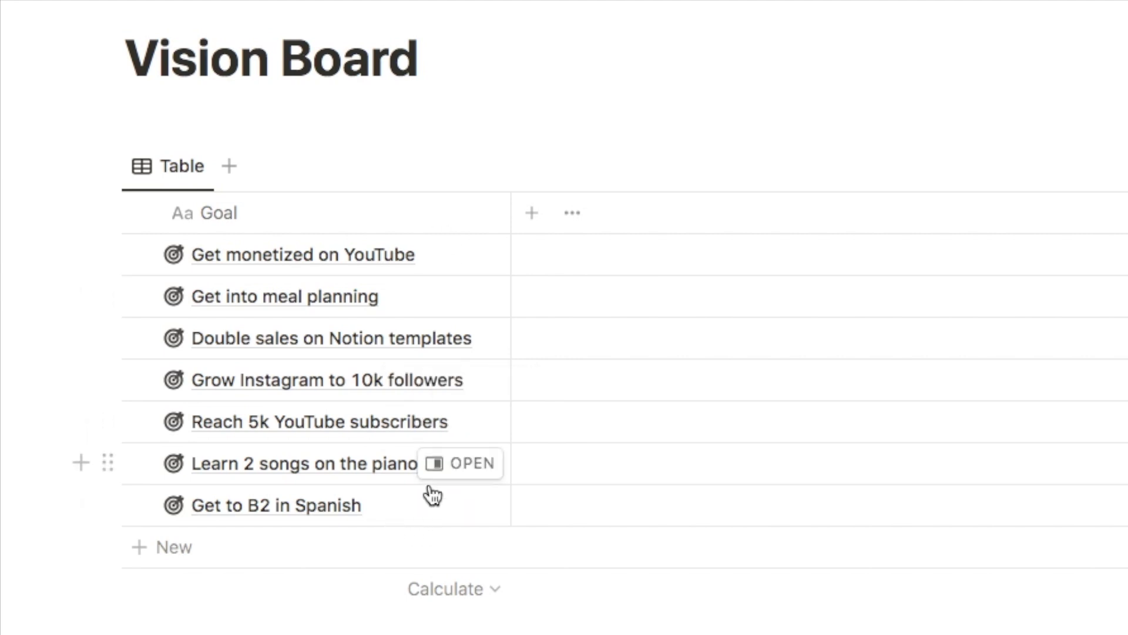
# - Add a date property named Deadline to the Vision Board table
pyautogui.click(530, 215)
pyautogui.write('date')
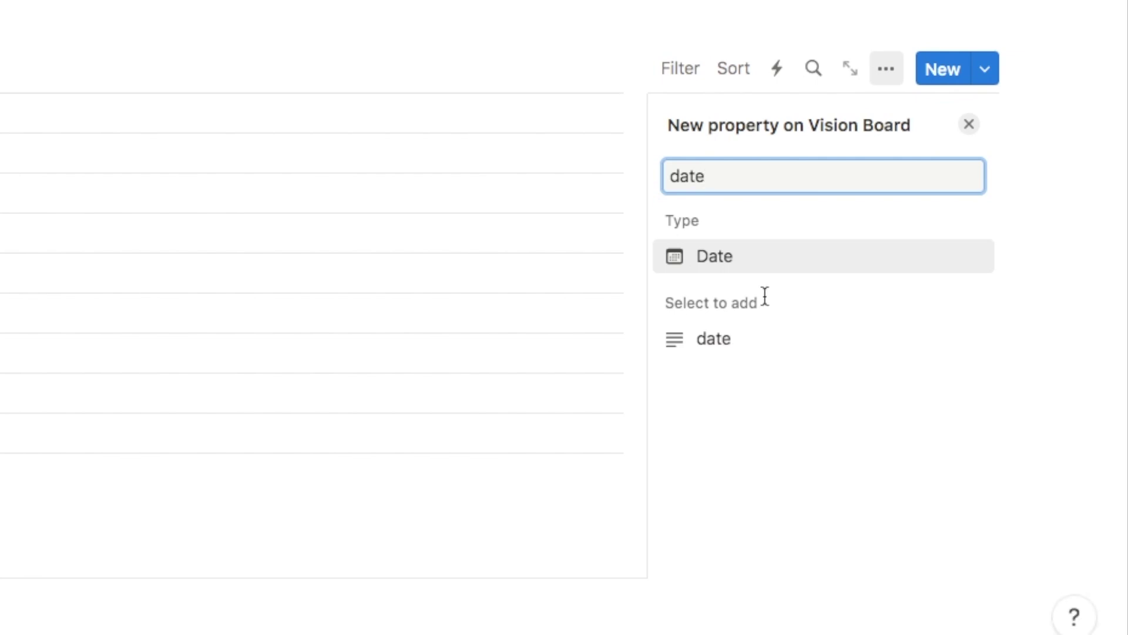
pyautogui.click(738, 264)
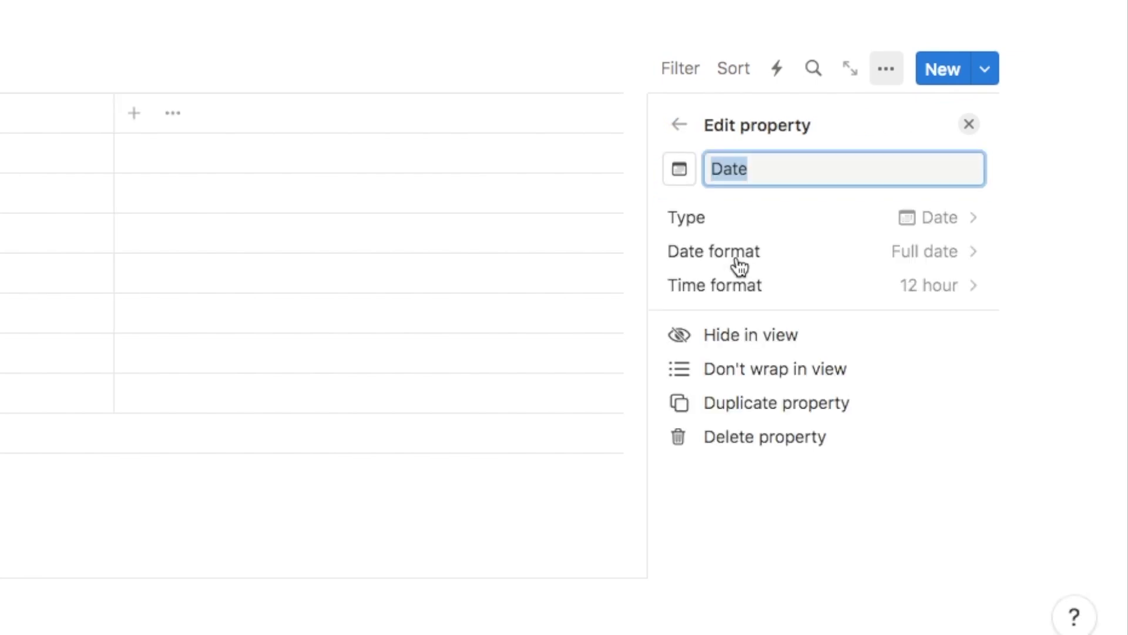
pyautogui.write('Deadlin')
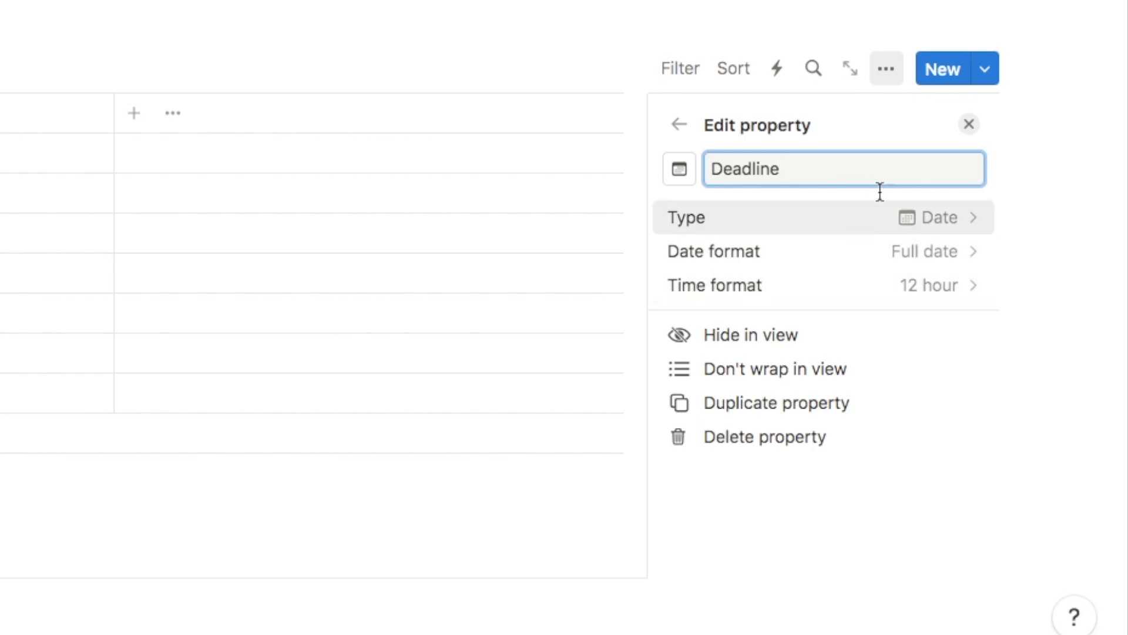
pyautogui.click(969, 124)
# - Set the deadline of the Get monetized on YouTube goal to January 31, 2024
pyautogui.click(513, 246)
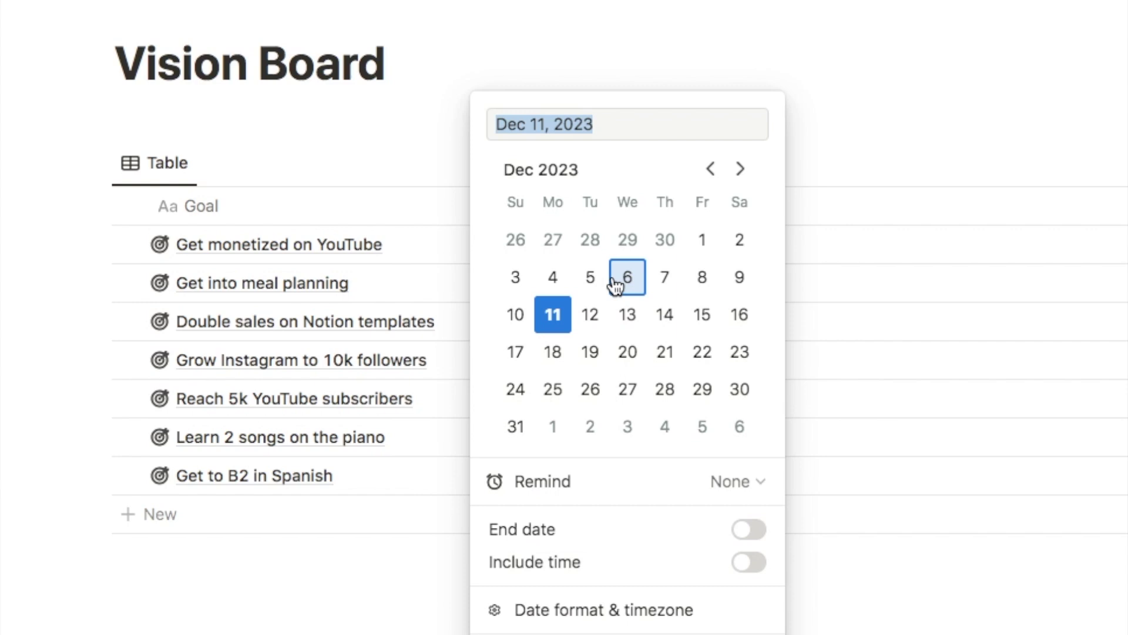
pyautogui.click(740, 174)
pyautogui.click(623, 395)
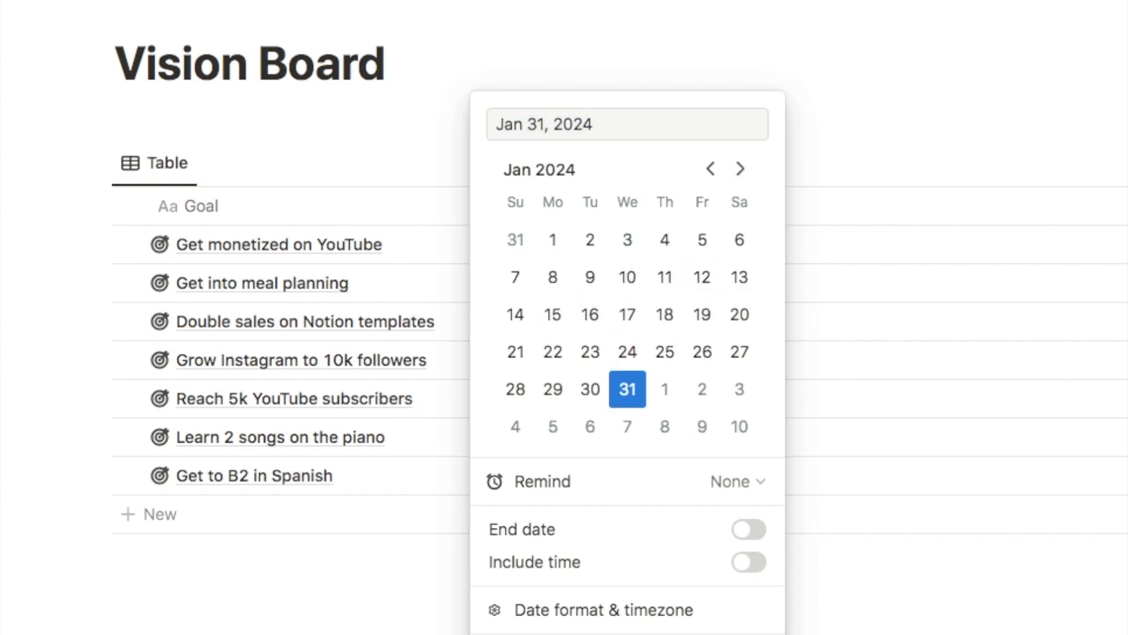
pyautogui.press('Escape')
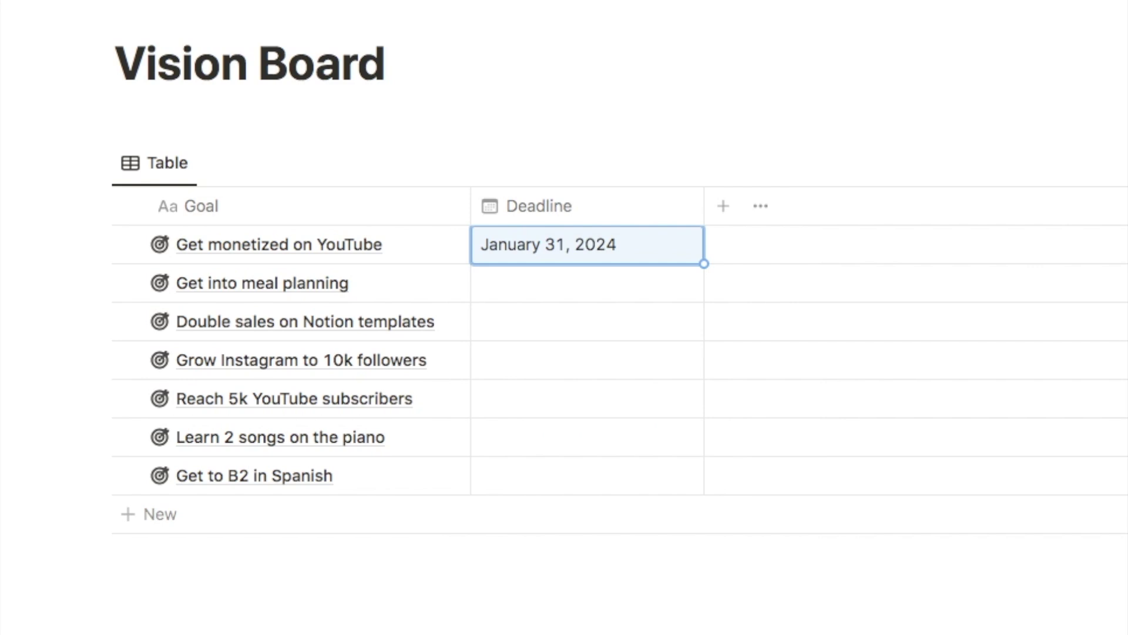
# - Set the deadlines of Get into meal planning to March 31, 2024 and Double sales on Notion templates to June 30, 2024
pyautogui.click(517, 302)
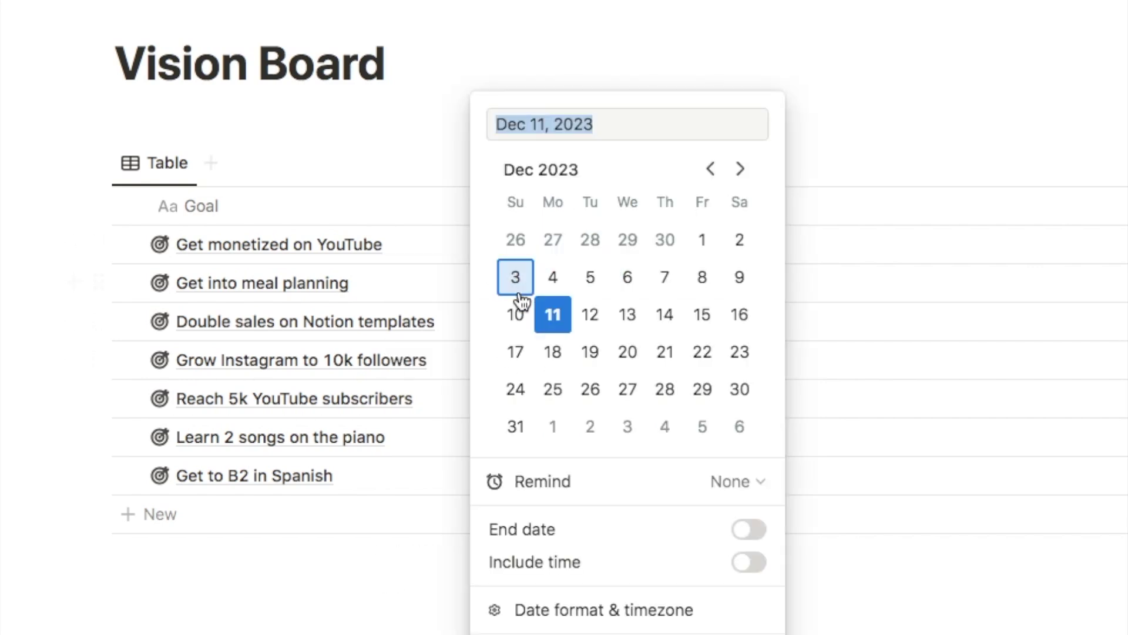
pyautogui.click(746, 177)
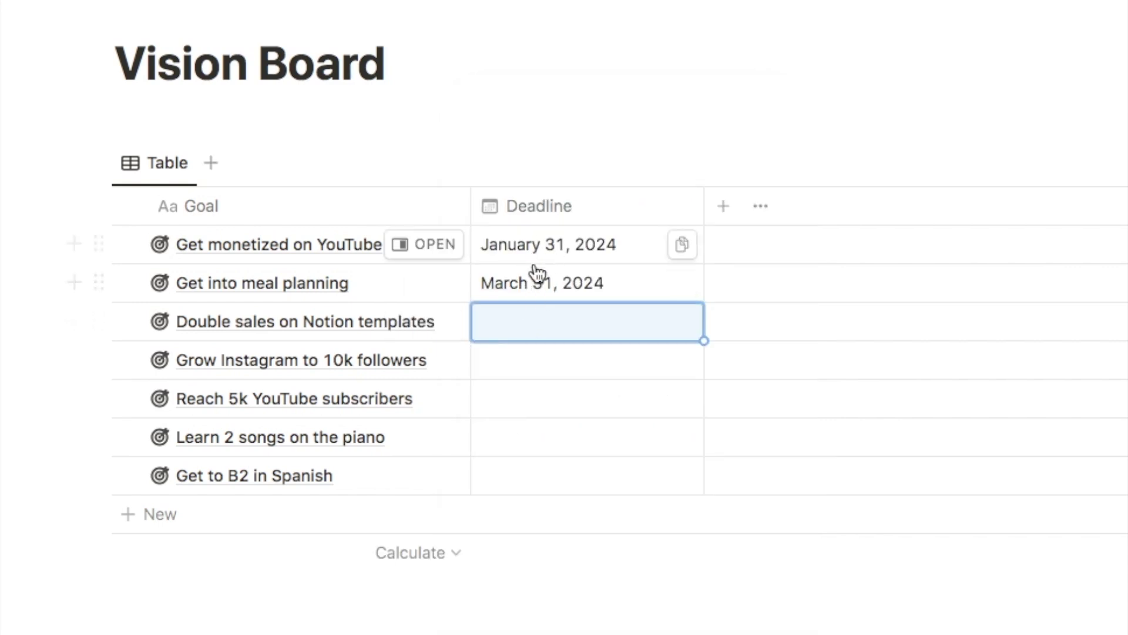
pyautogui.click(523, 327)
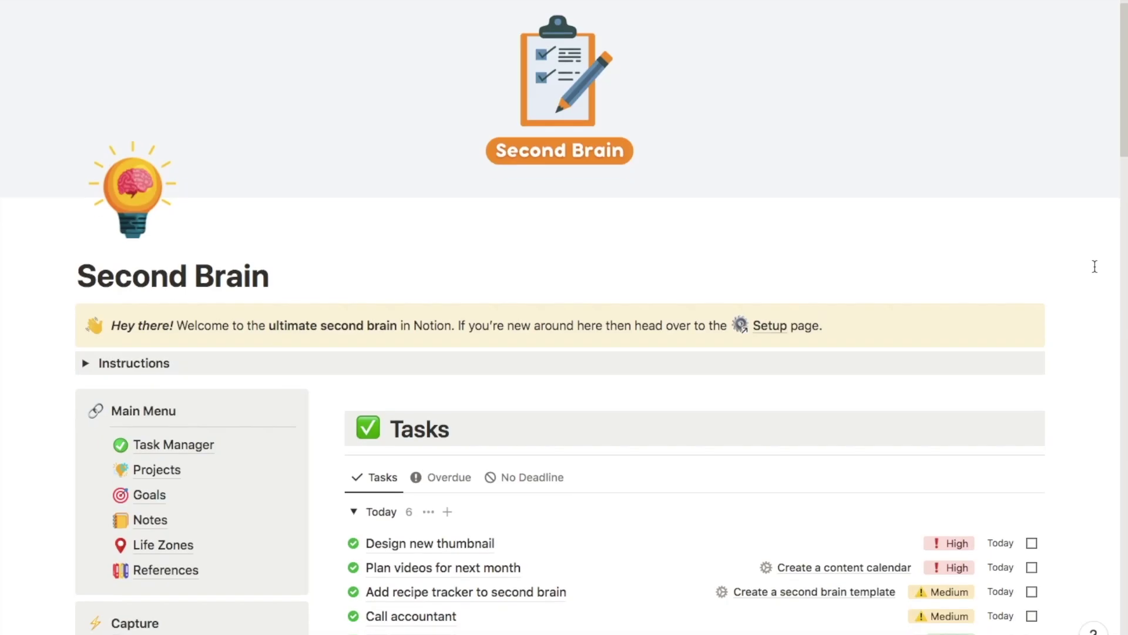
# - Look through the Second Brain page's Tasks, Projects, Goals, Life Zones and References sections
pyautogui.scroll(-3, 1095, 266)
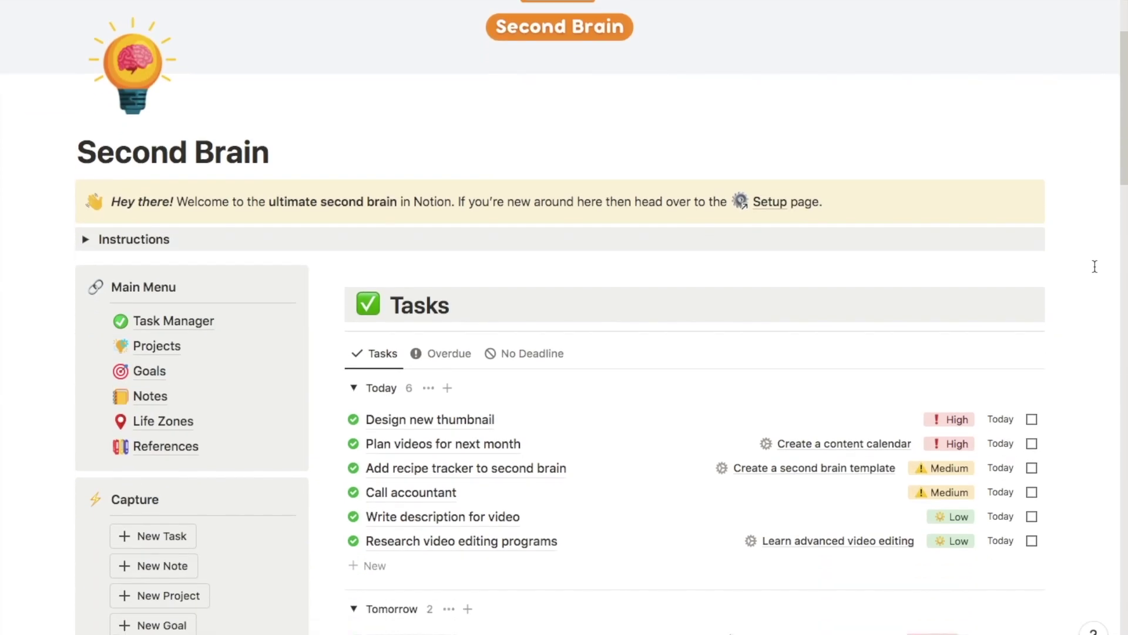
pyautogui.scroll(-5, 1095, 266)
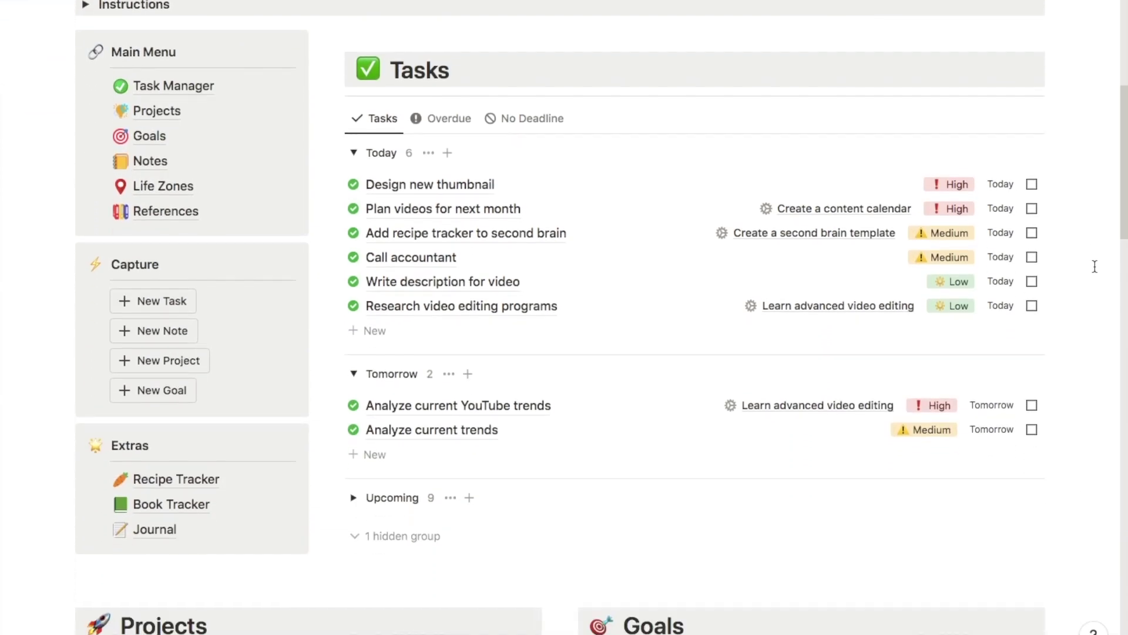
pyautogui.scroll(-5, 1094, 266)
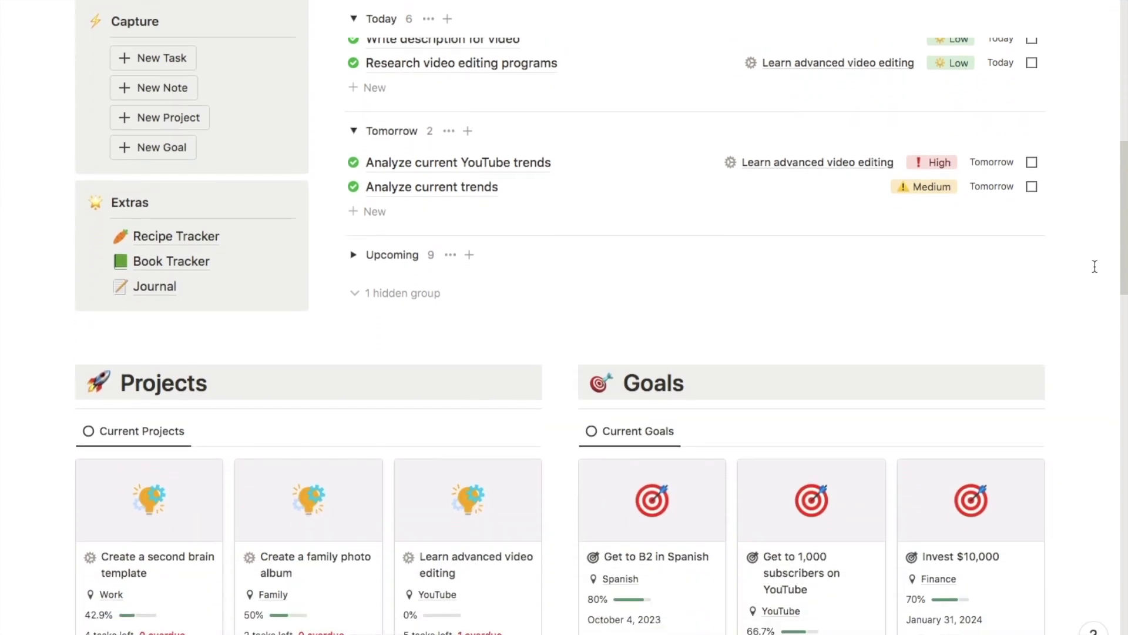
pyautogui.scroll(-5, 1095, 266)
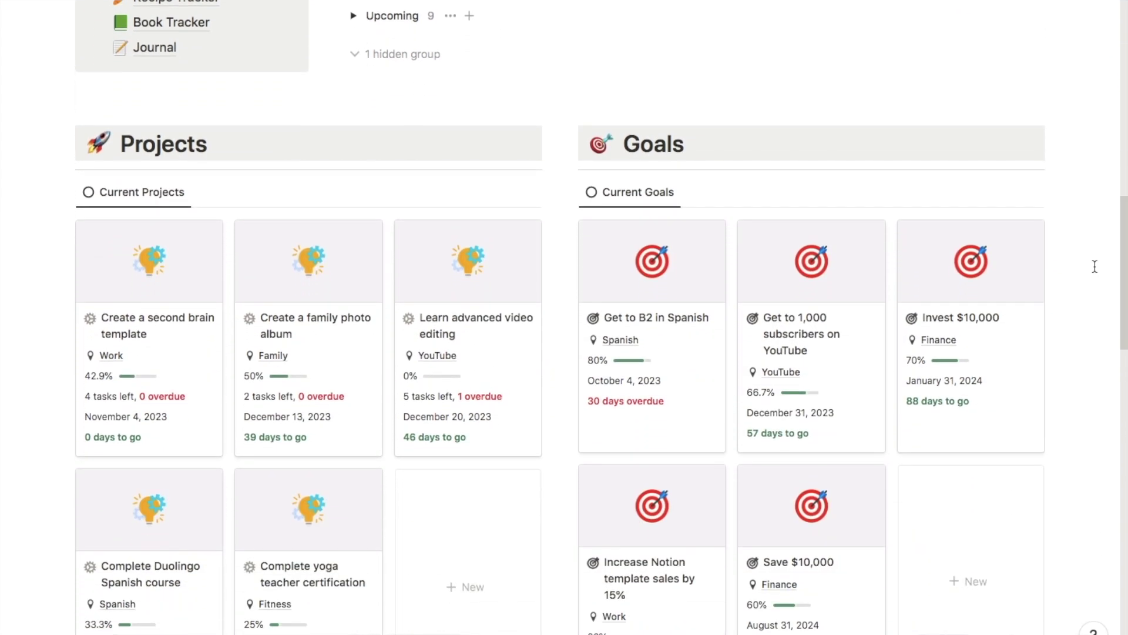
pyautogui.scroll(-6, 1095, 267)
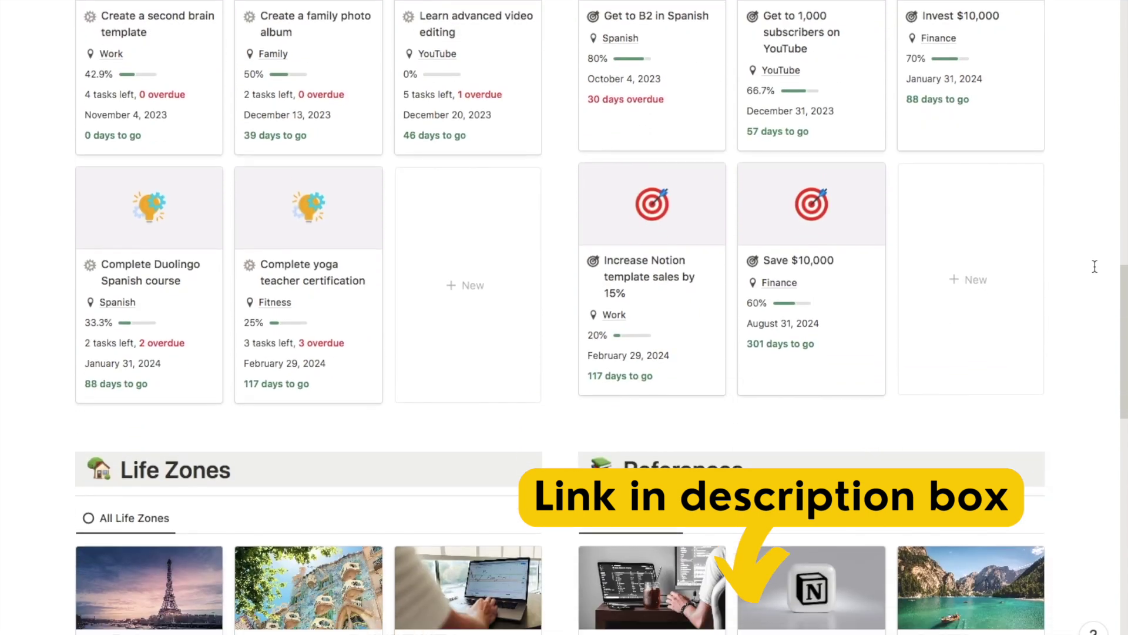
pyautogui.scroll(-3, 1095, 266)
pyautogui.scroll(-3, 1093, 265)
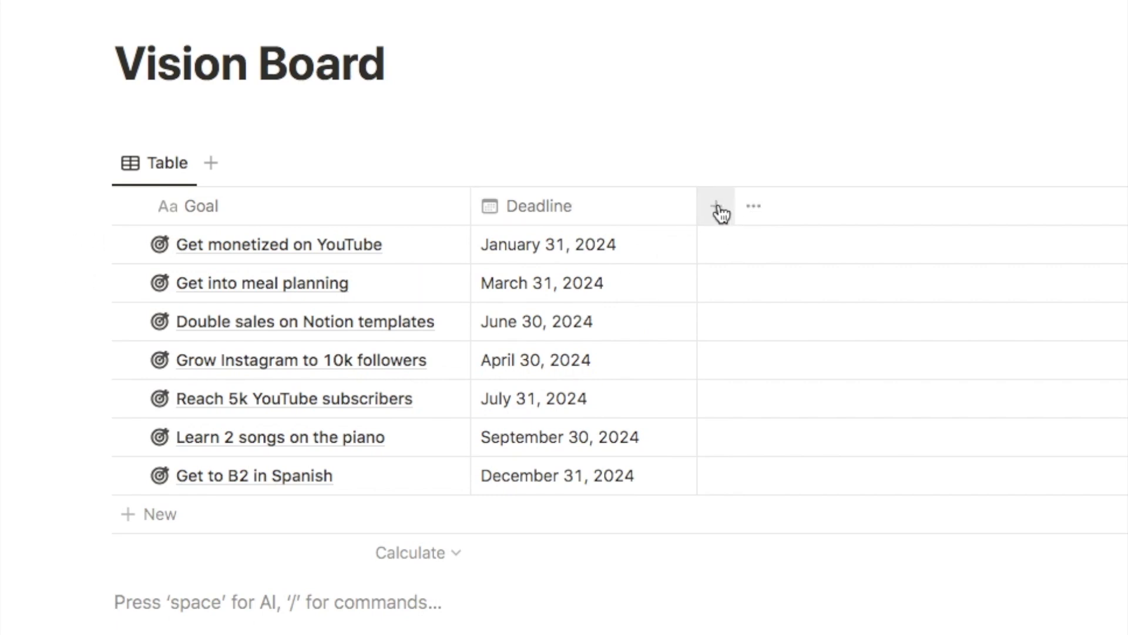
# - Add a formula property named Quarter to the Vision Board table
pyautogui.click(718, 209)
pyautogui.write('form')
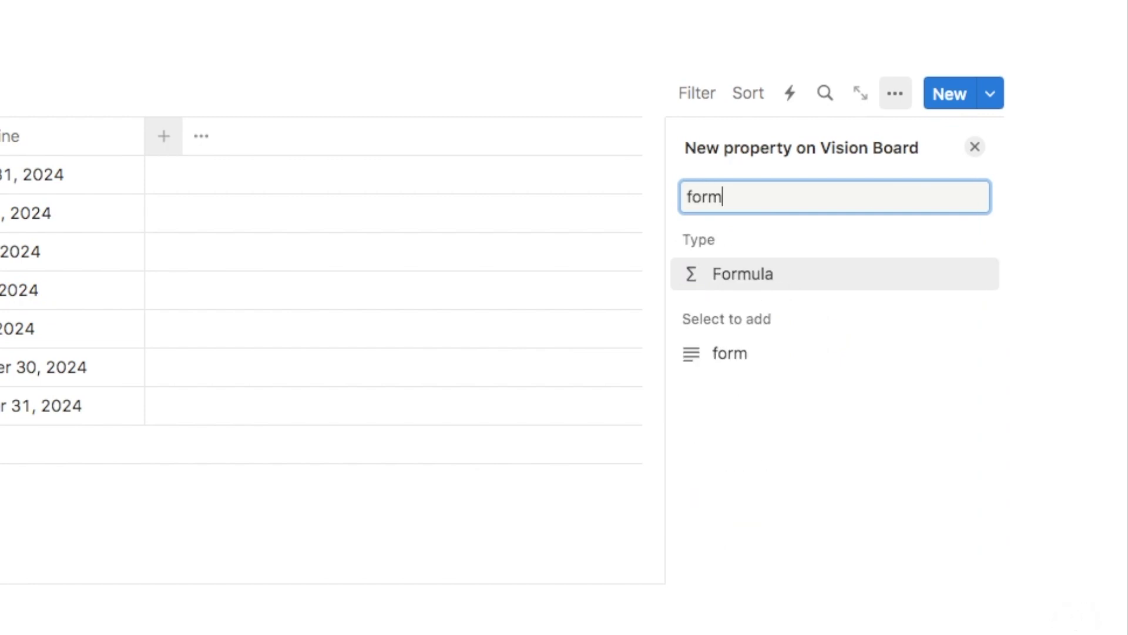
pyautogui.click(724, 286)
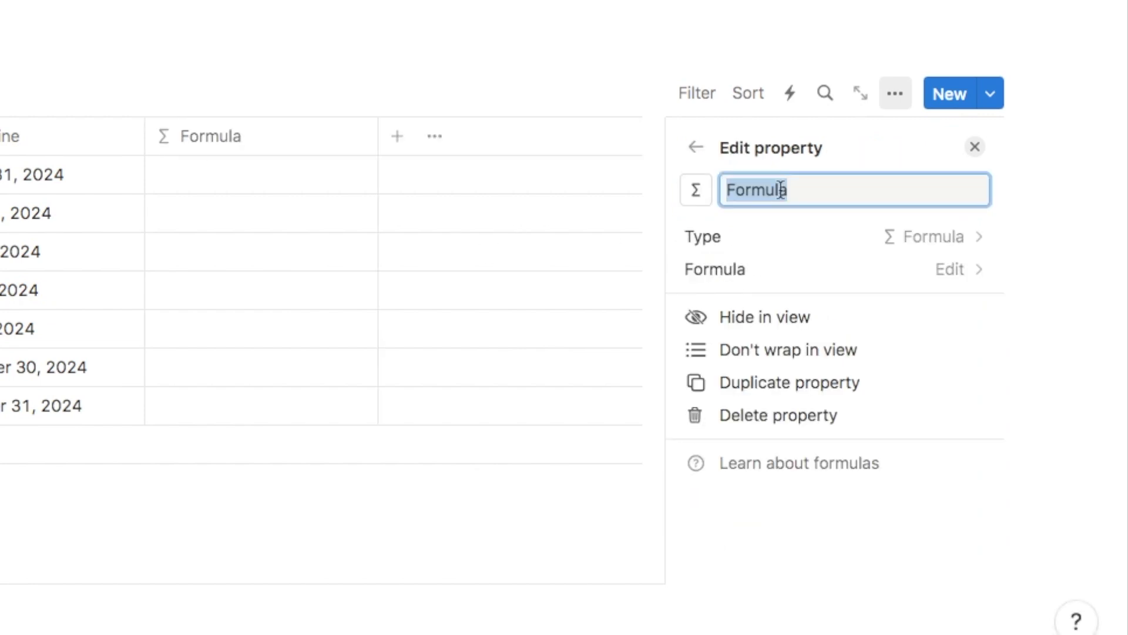
pyautogui.write('Quarter')
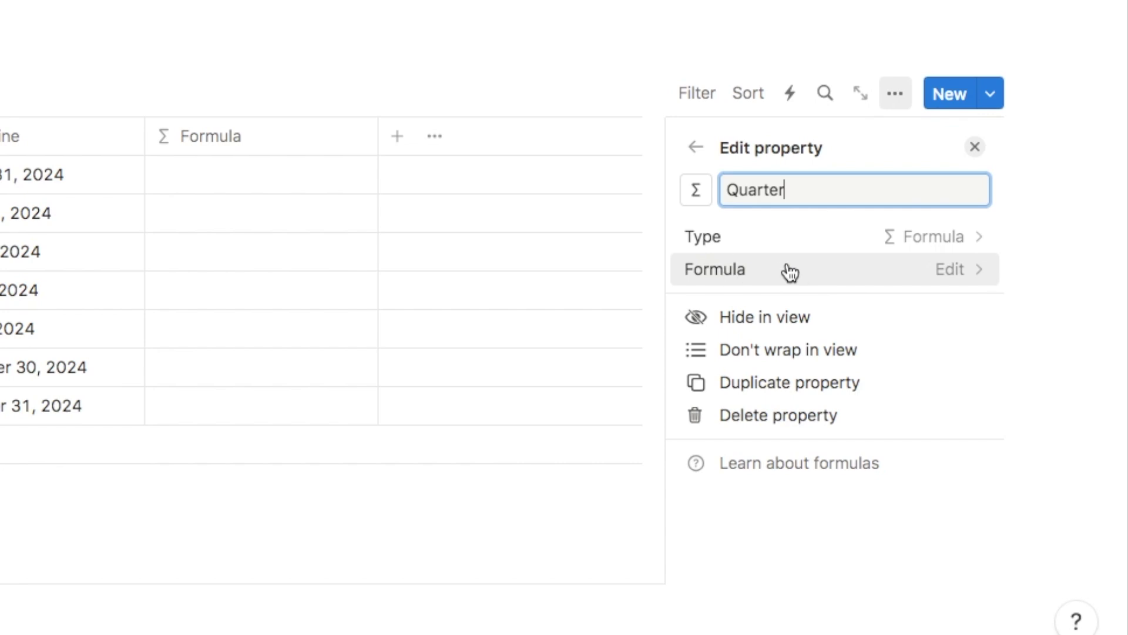
# - Enter the Quarter formula formatDate(Deadline, "Q") and save it
pyautogui.click(746, 270)
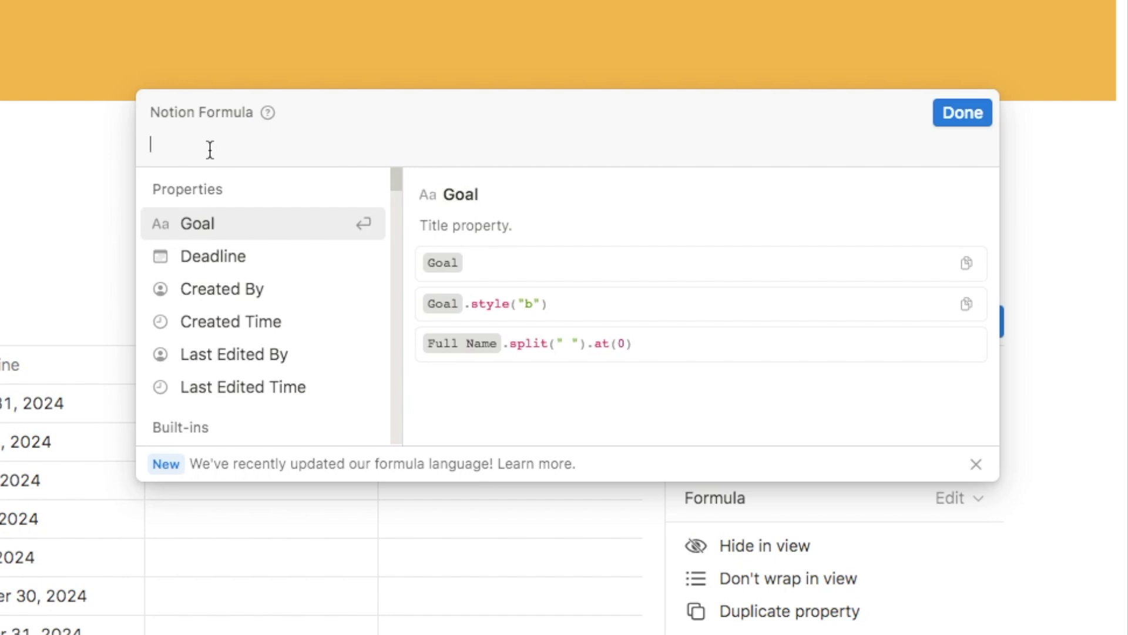
pyautogui.write('formatDa')
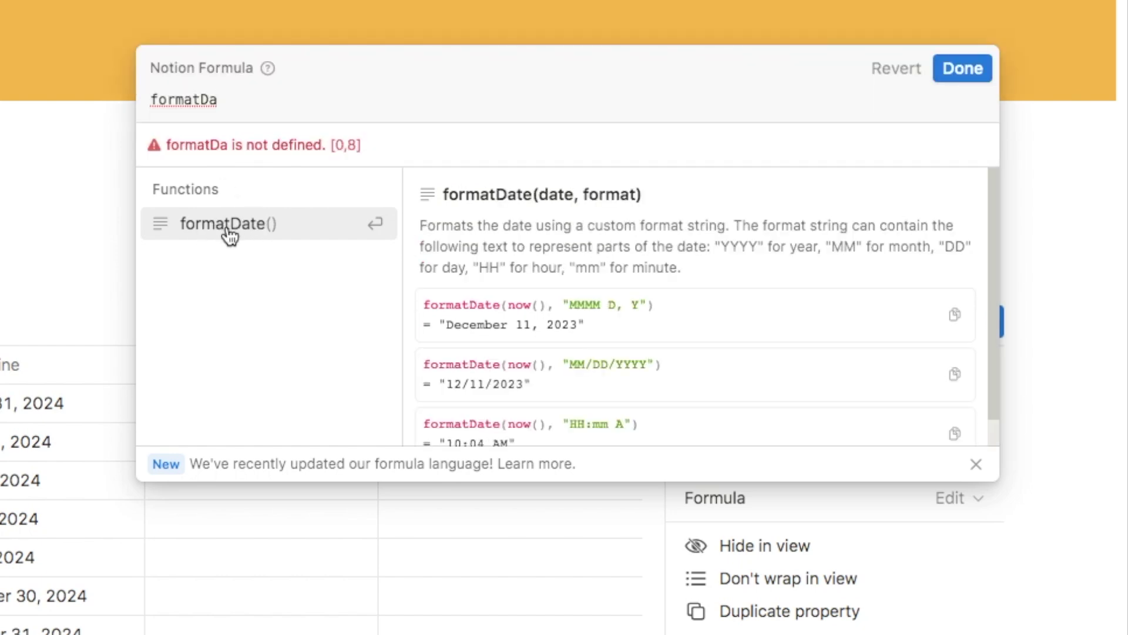
pyautogui.click(230, 235)
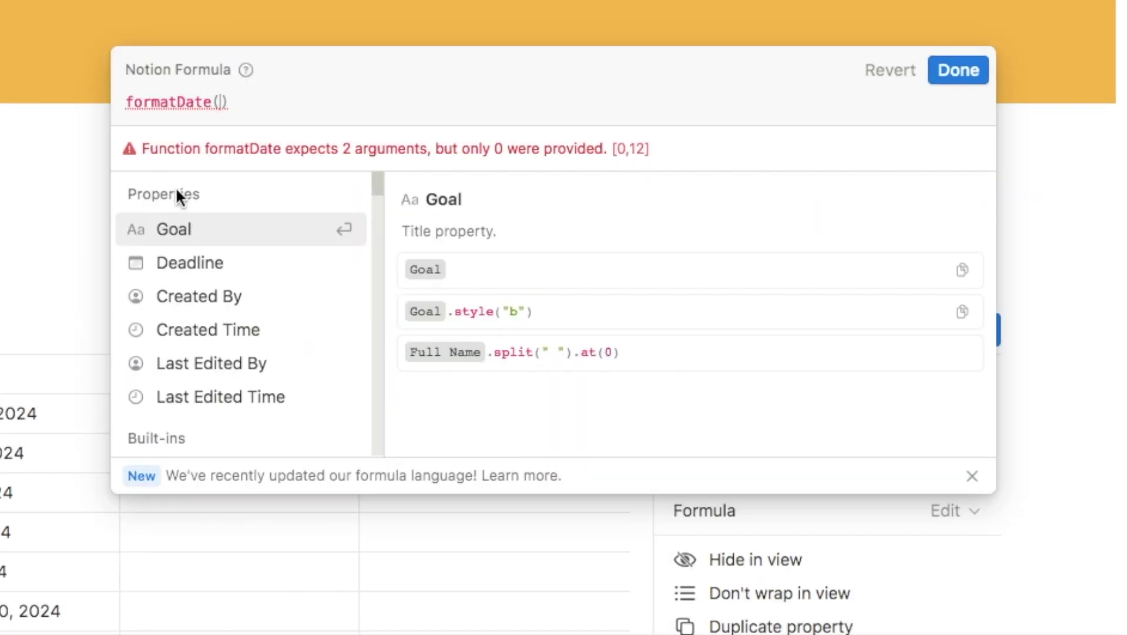
pyautogui.click(189, 271)
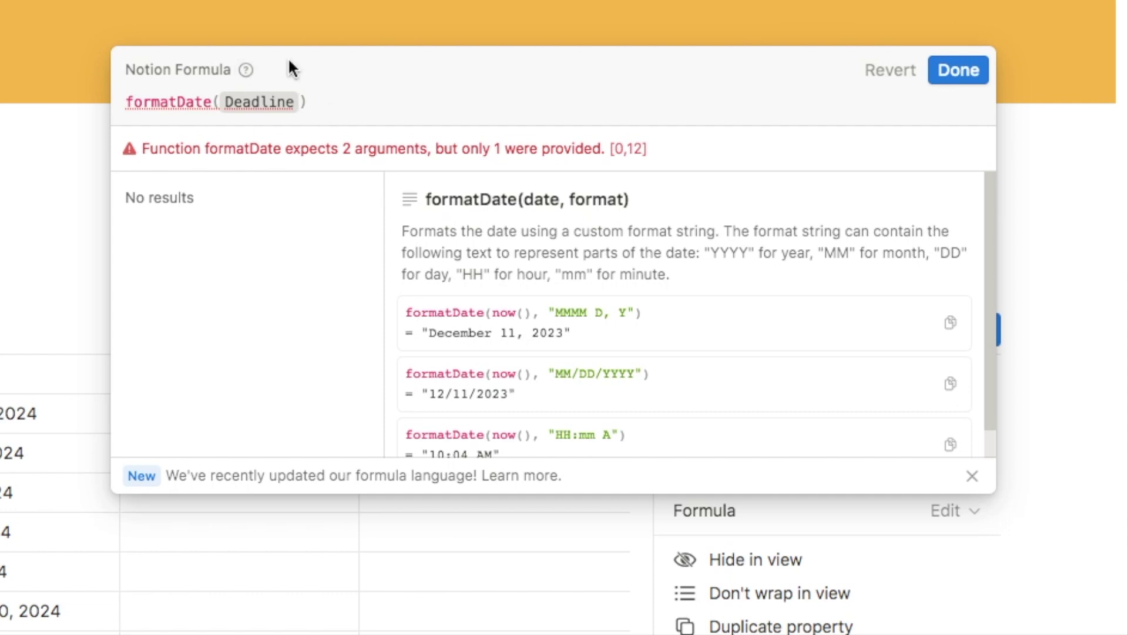
pyautogui.write(', ""')
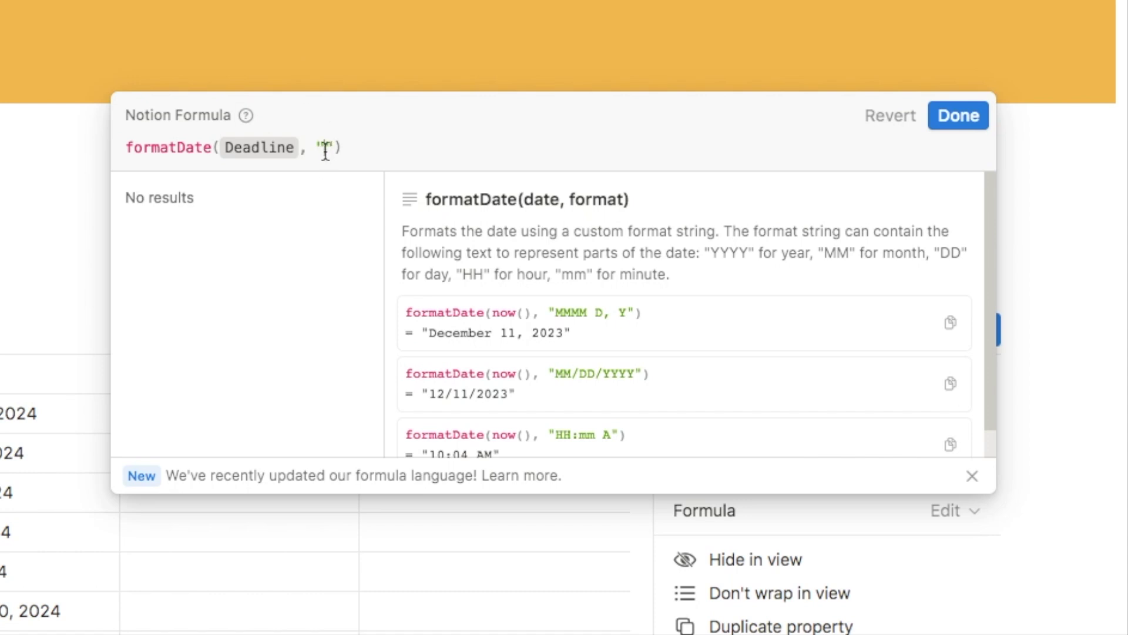
pyautogui.write('Q')
pyautogui.click(958, 117)
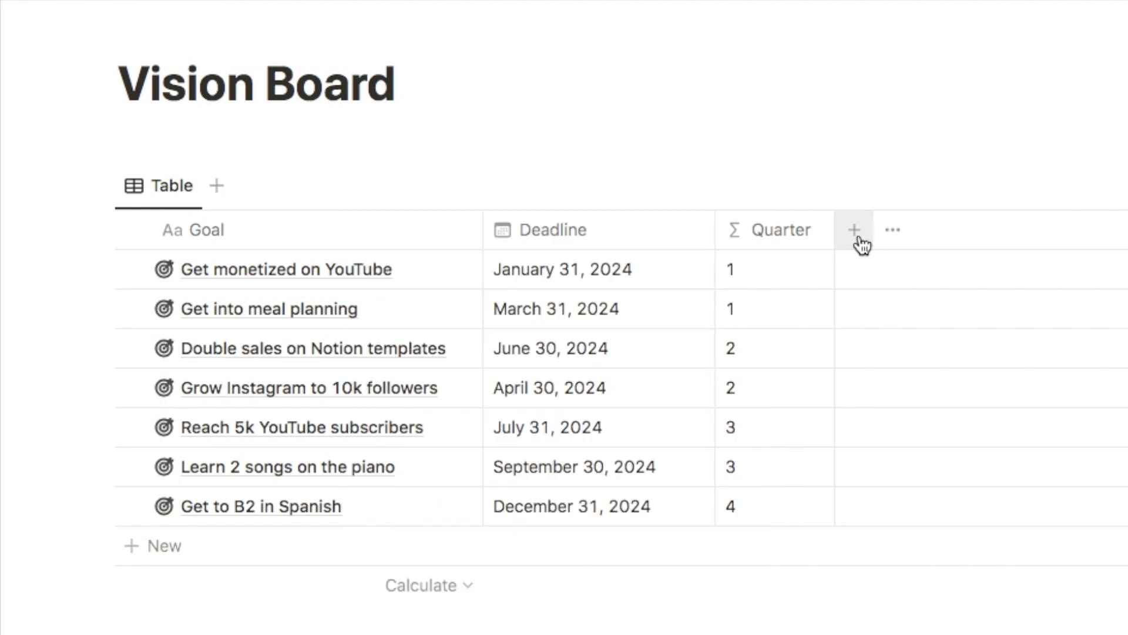
# - Add another formula property named Countdown to the Vision Board table
pyautogui.click(857, 239)
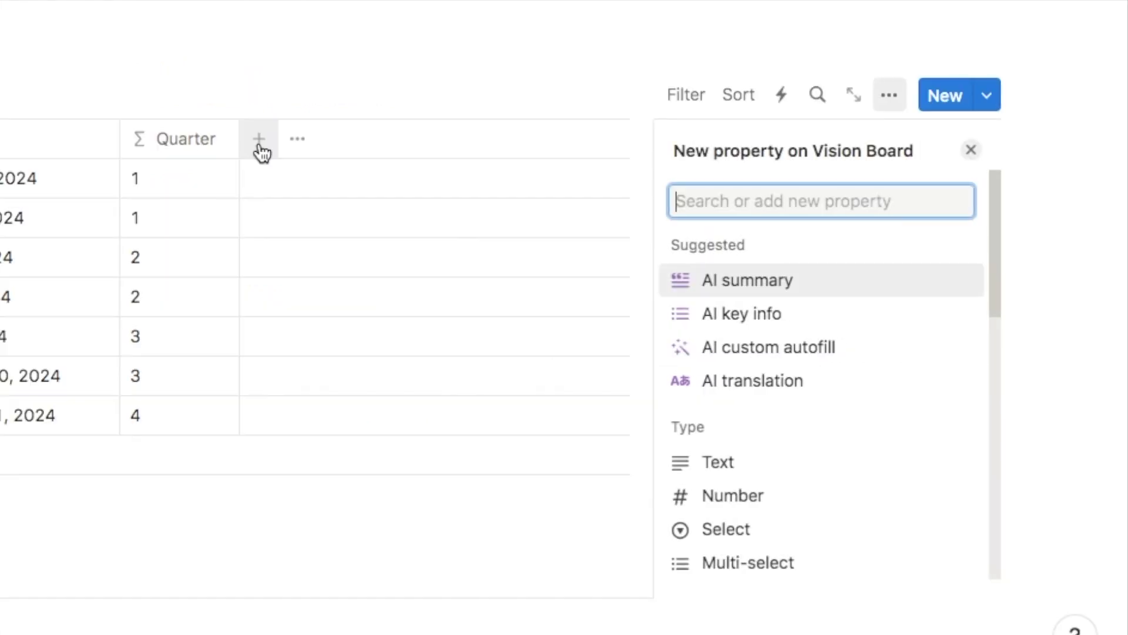
pyautogui.write('form')
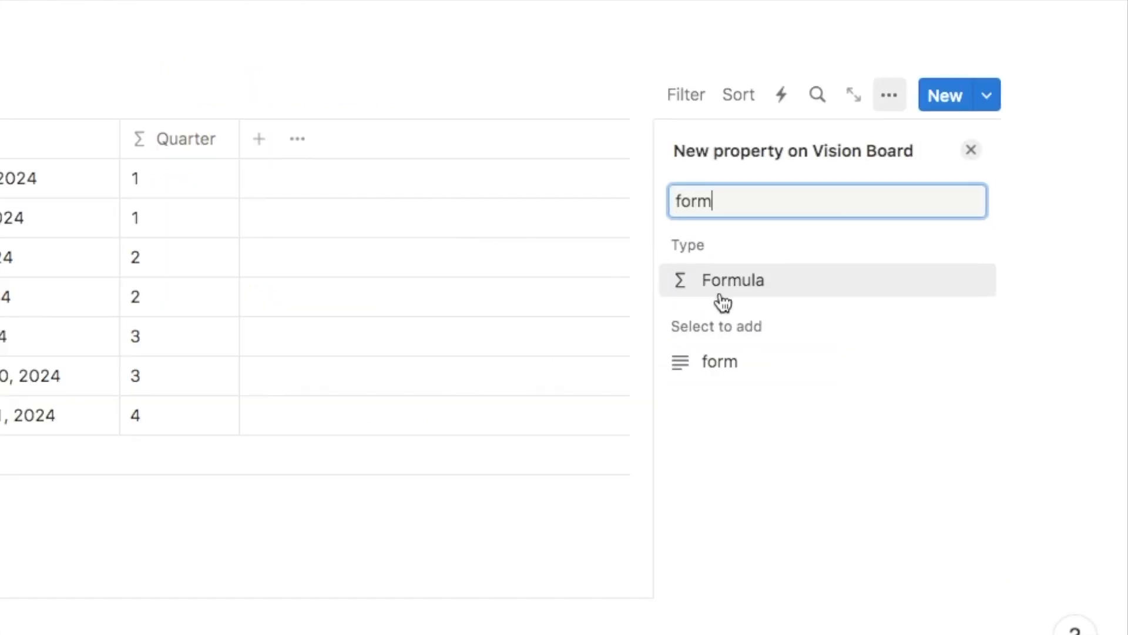
pyautogui.click(726, 297)
pyautogui.write('Countdown')
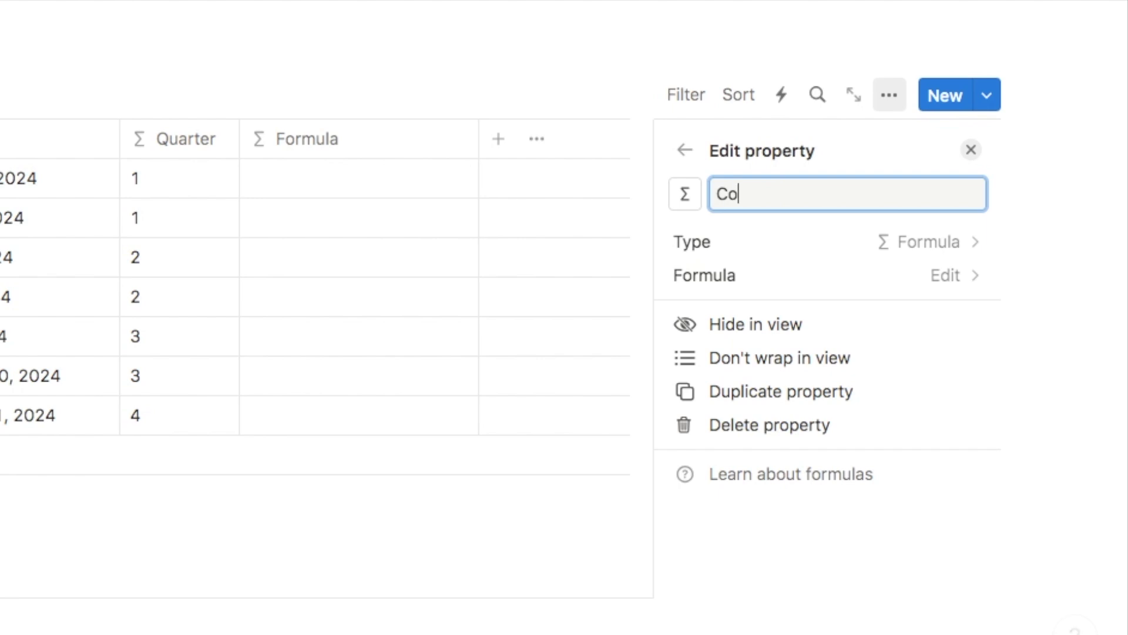
pyautogui.press('Return')
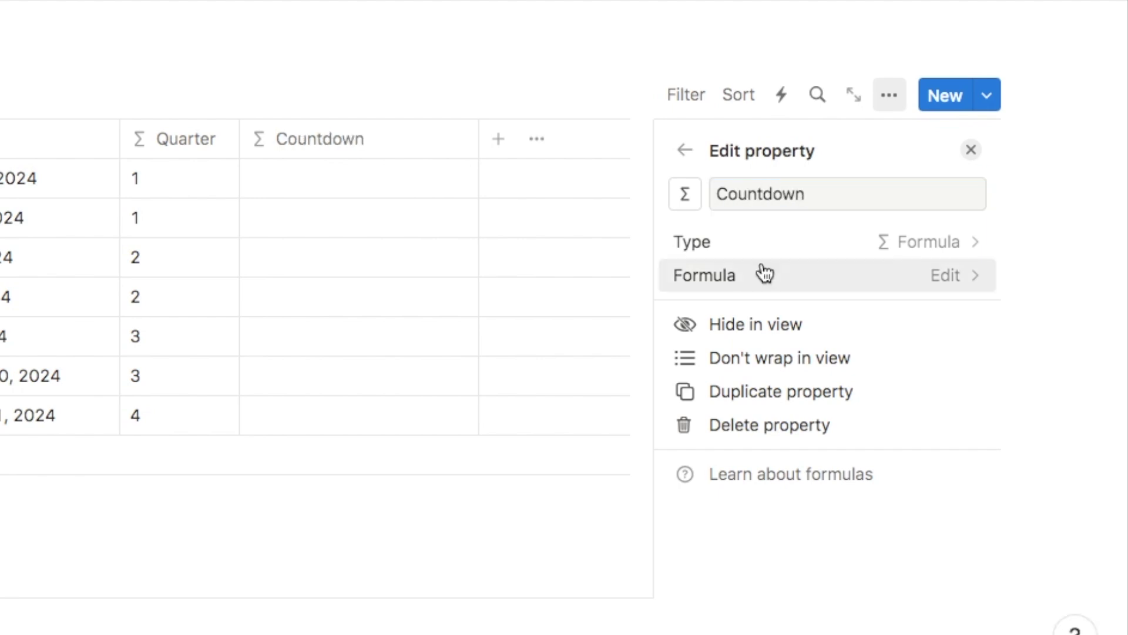
# - Start the Countdown formula with an if condition containing dateBetween(now(), Deadline, "days")
pyautogui.click(715, 288)
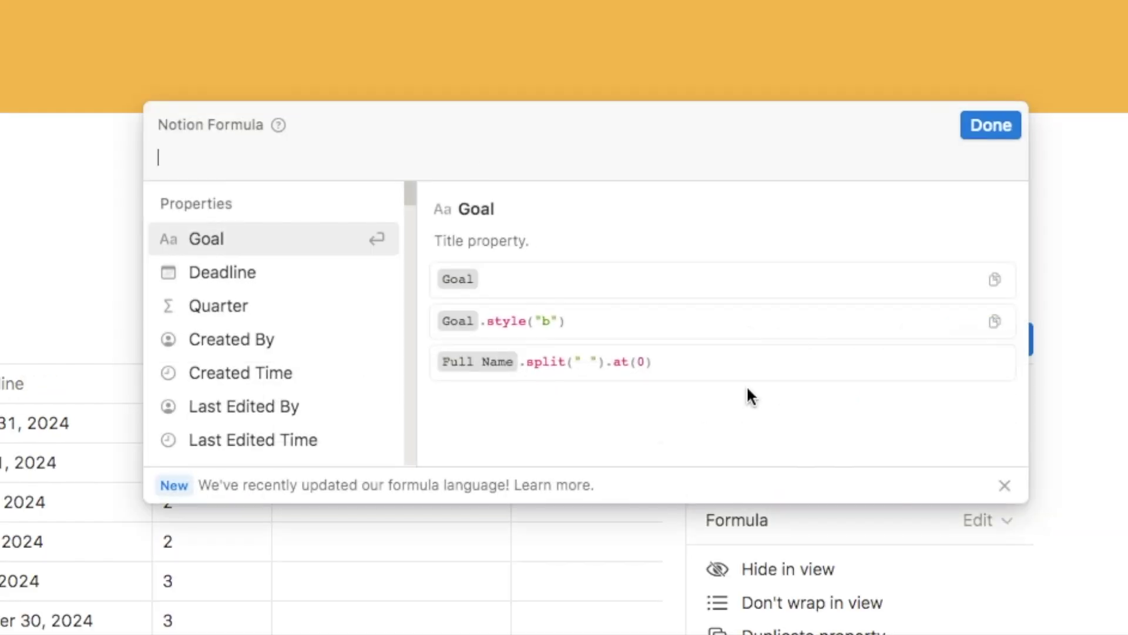
pyautogui.press('Down')
pyautogui.press('Down')
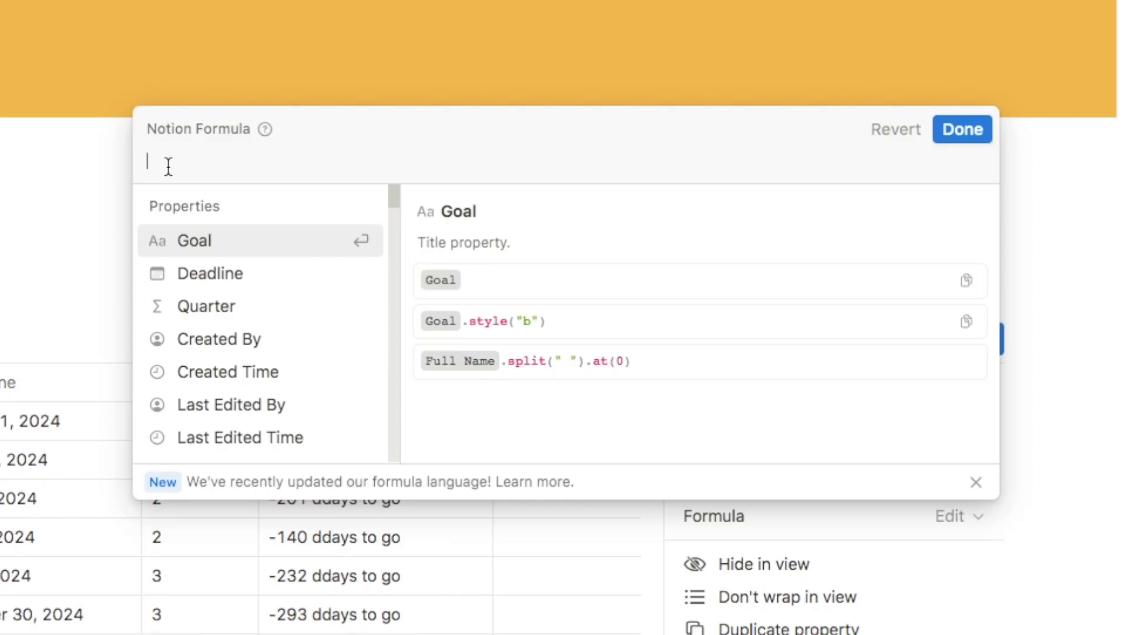
pyautogui.write('if(')
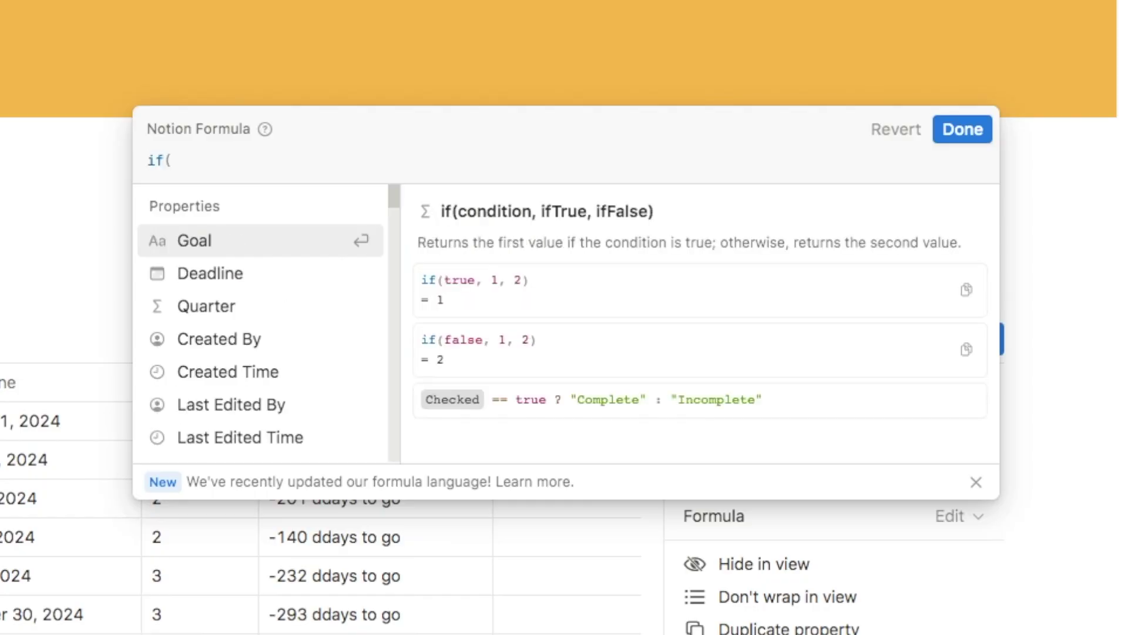
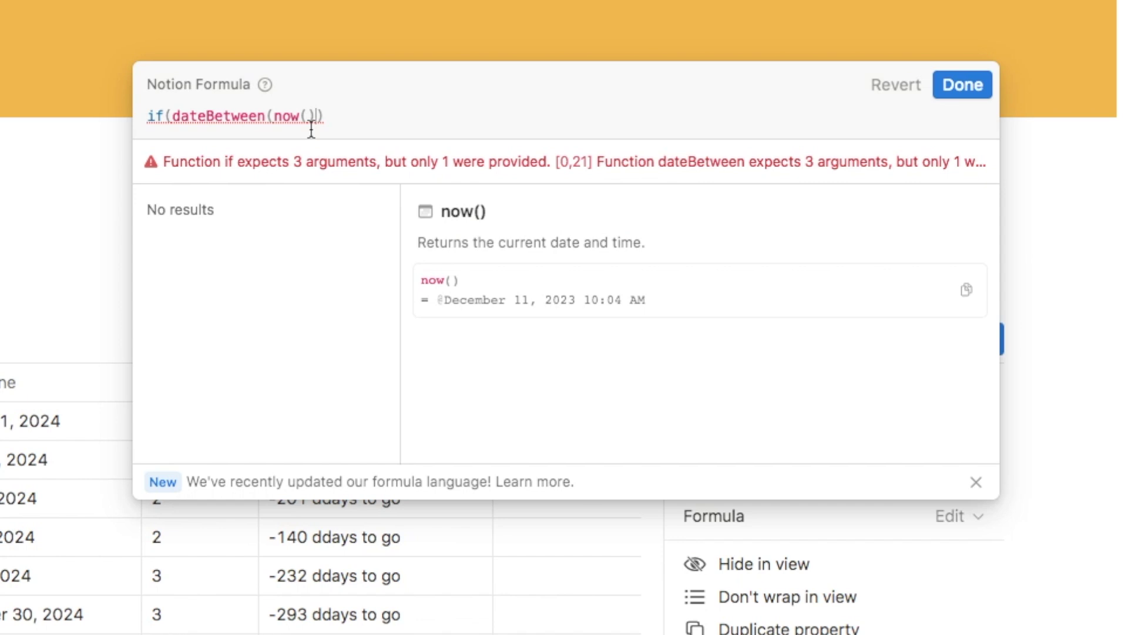
pyautogui.write(',')
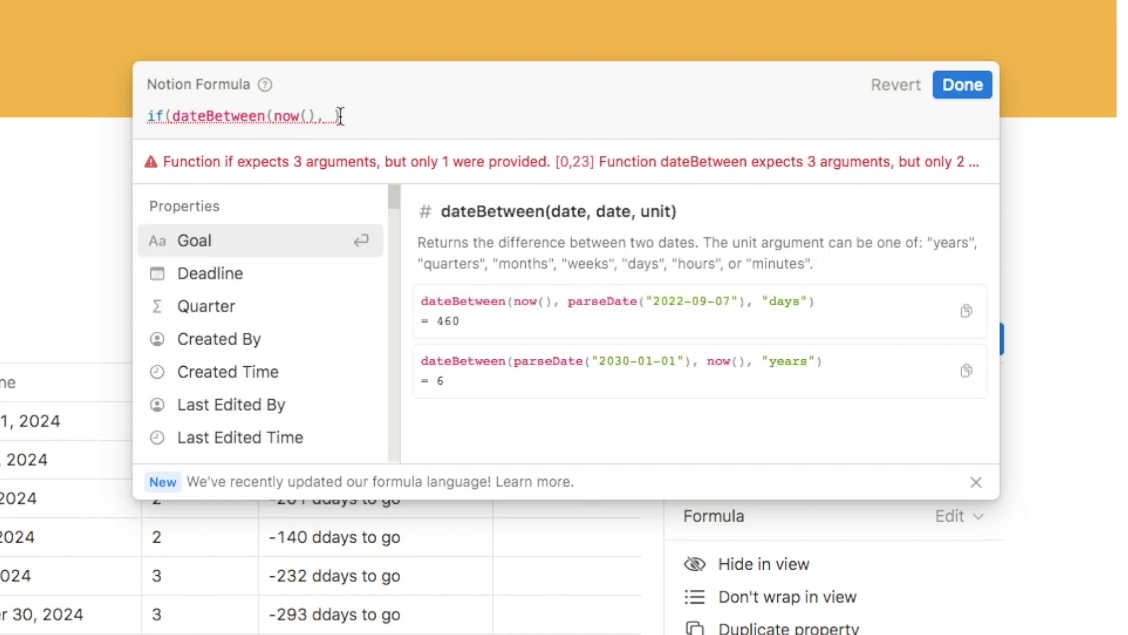
pyautogui.click(219, 276)
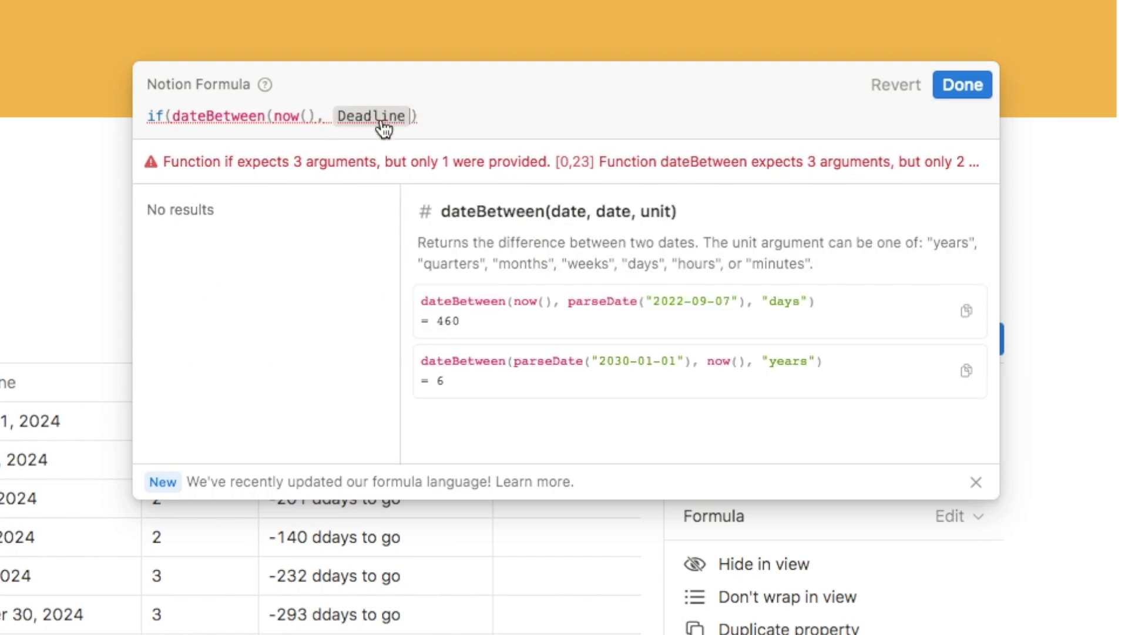
pyautogui.write(',')
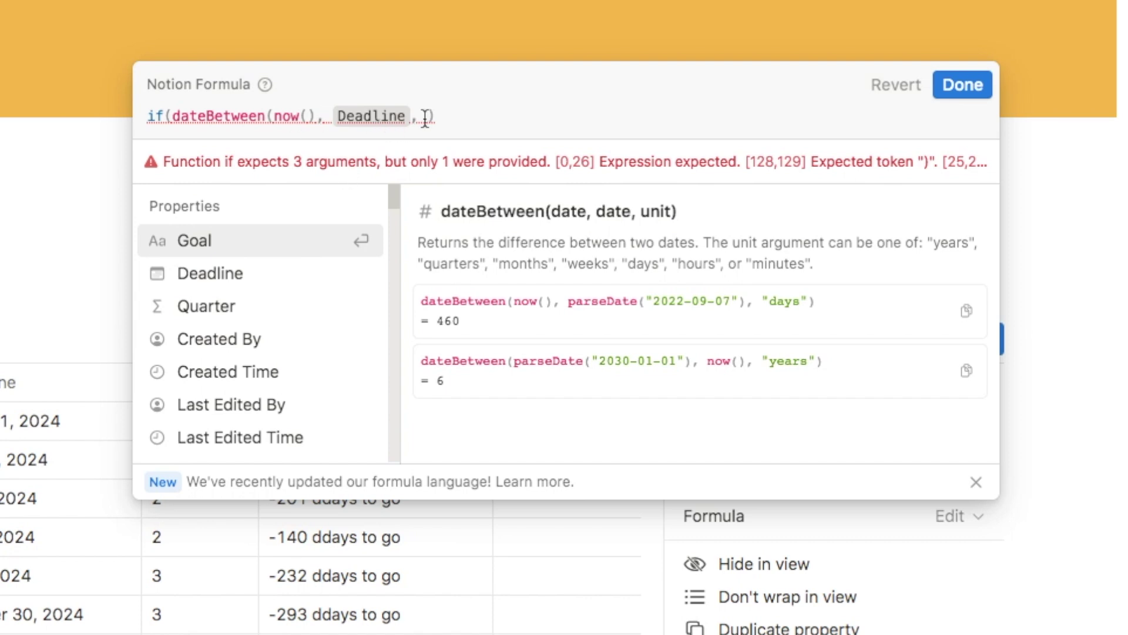
pyautogui.write('""')
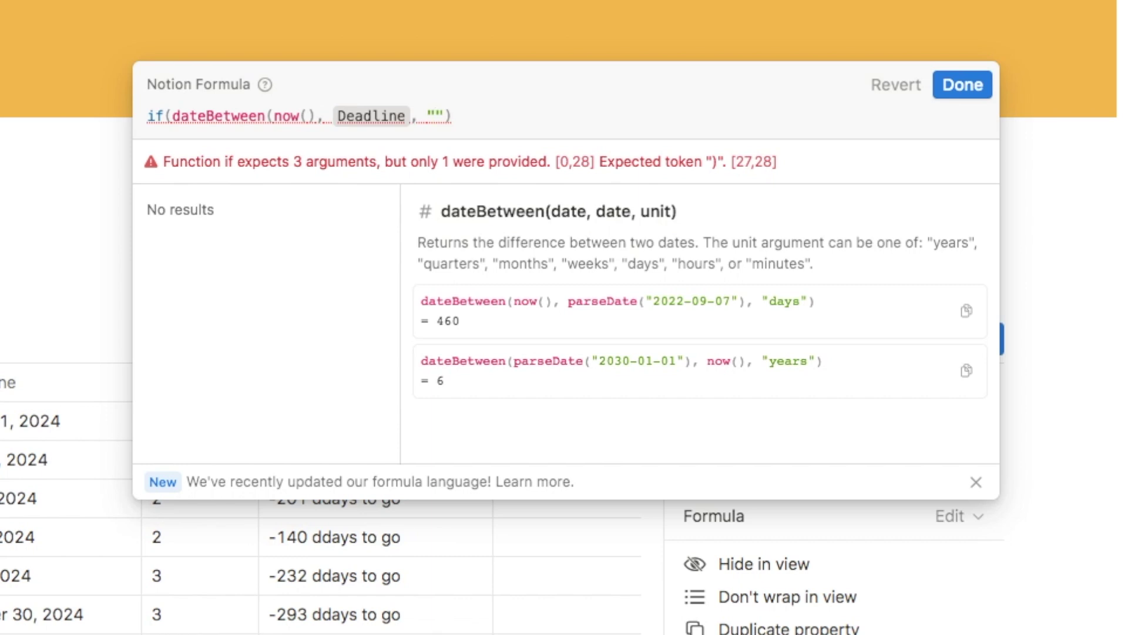
pyautogui.write('days')
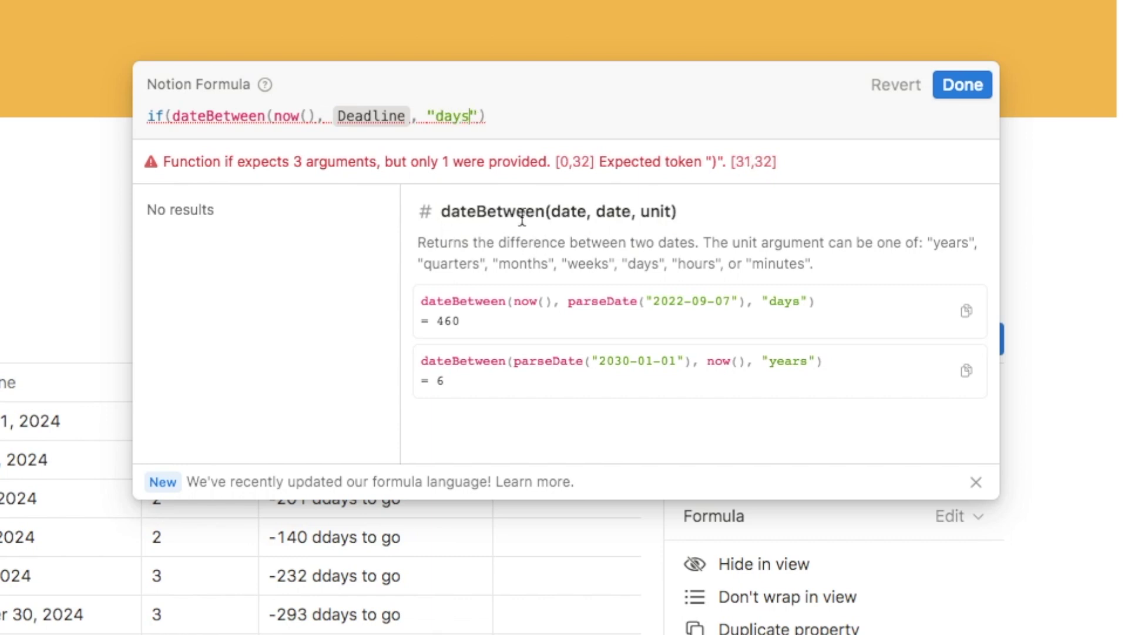
# - Complete the if condition by checking whether the date difference is <= 0, ending with a comma
pyautogui.moveTo(832, 262); pyautogui.dragTo(704, 244)
pyautogui.click(649, 269)
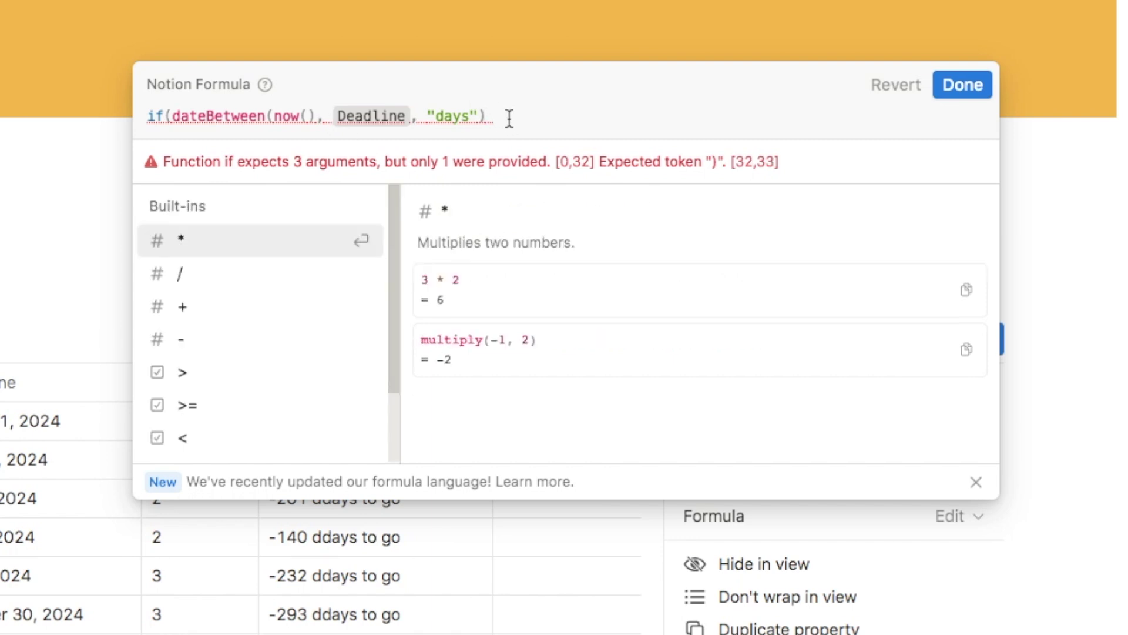
pyautogui.write('<=')
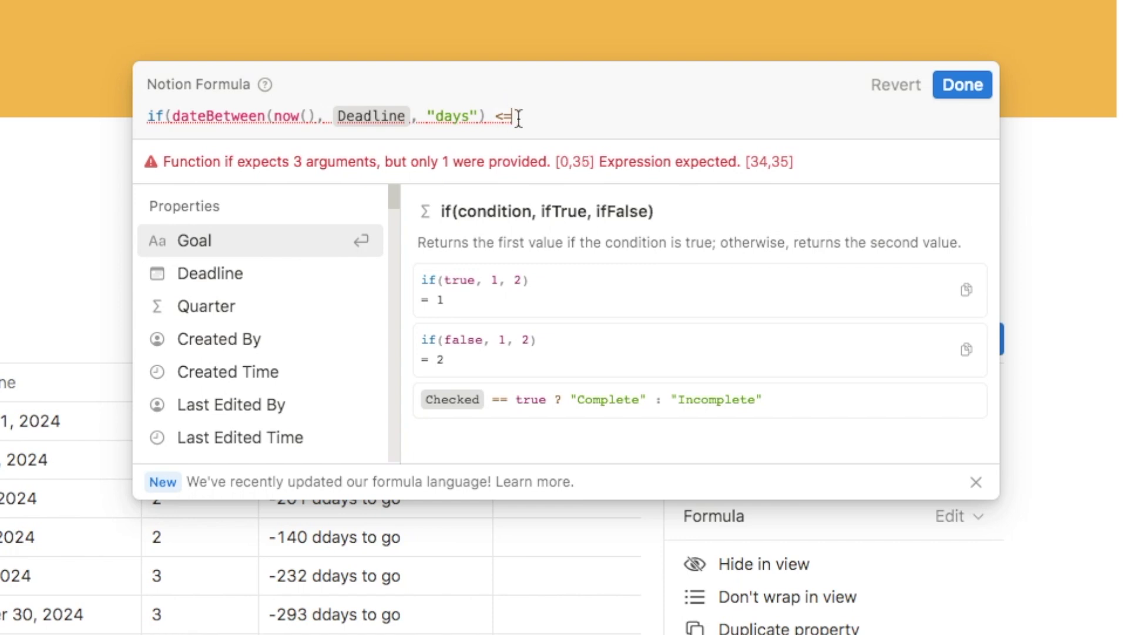
pyautogui.write(' 0,')
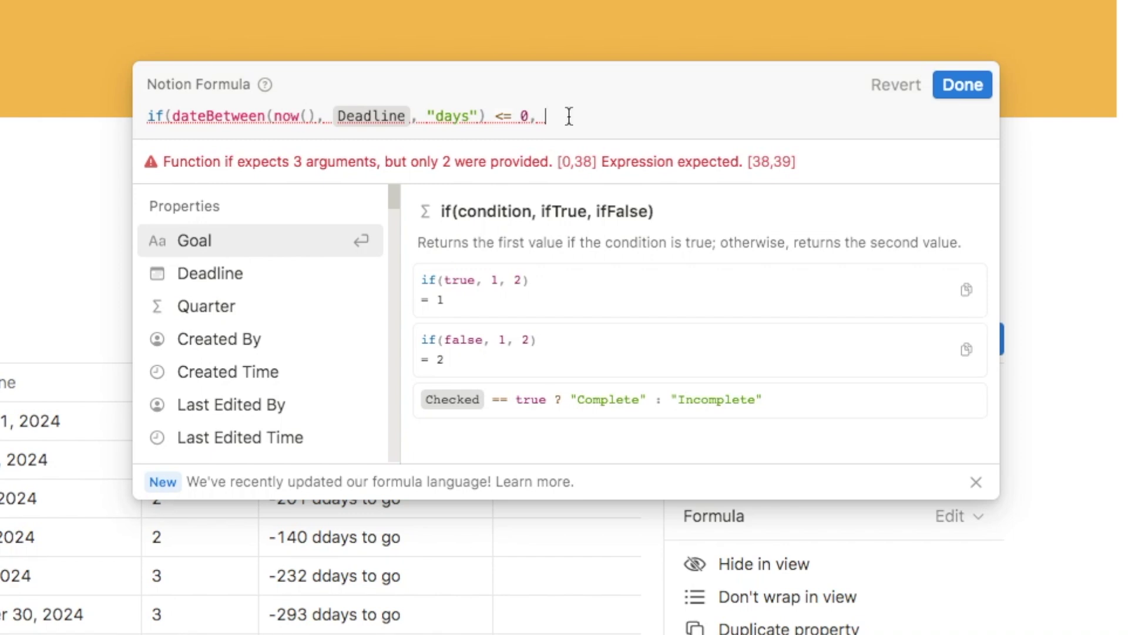
# - Enter the true result as format(dateBetween(now(), Deadline, "days")) + " days to go", reusing the dateBetween expression from the condition
pyautogui.write('format(')
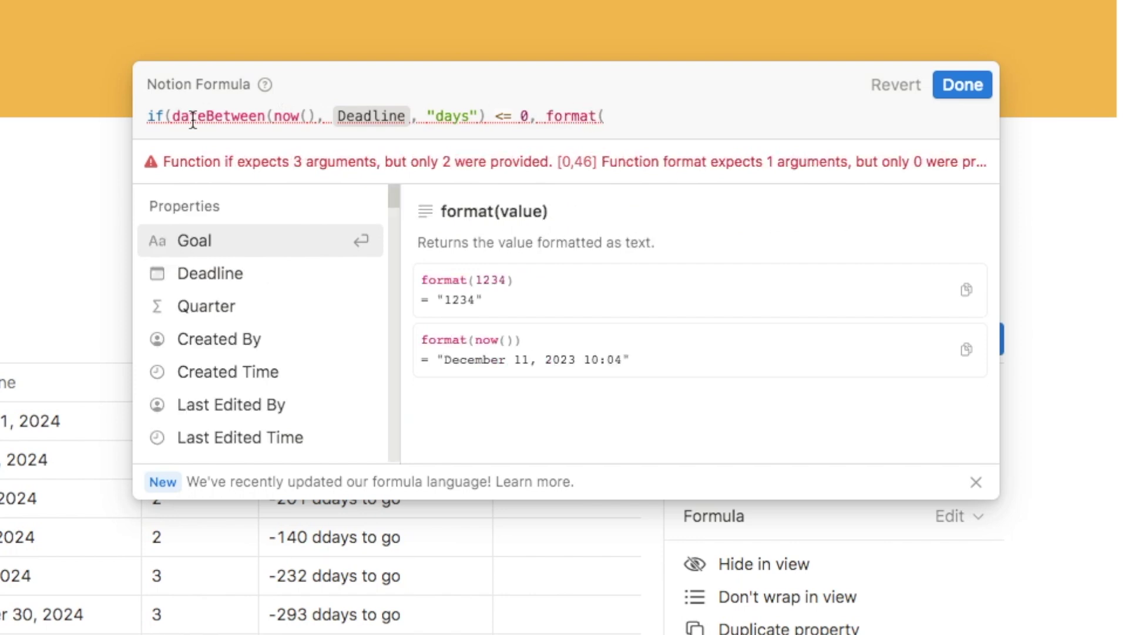
pyautogui.moveTo(173, 117); pyautogui.dragTo(479, 117)
pyautogui.press('super+c')
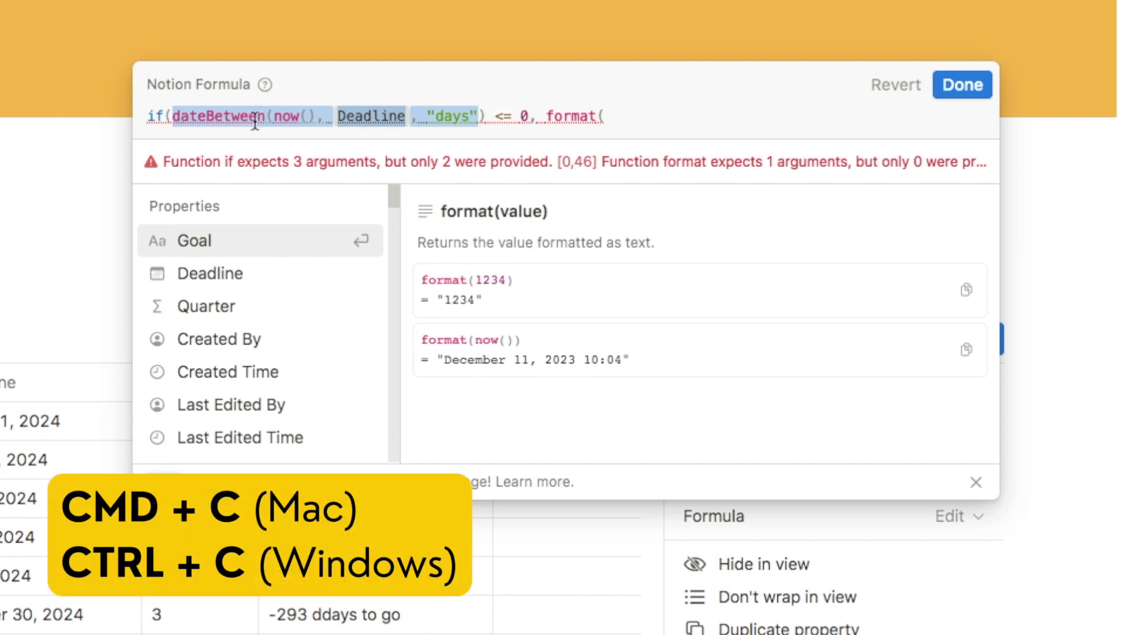
pyautogui.click(613, 111)
pyautogui.press('super+v')
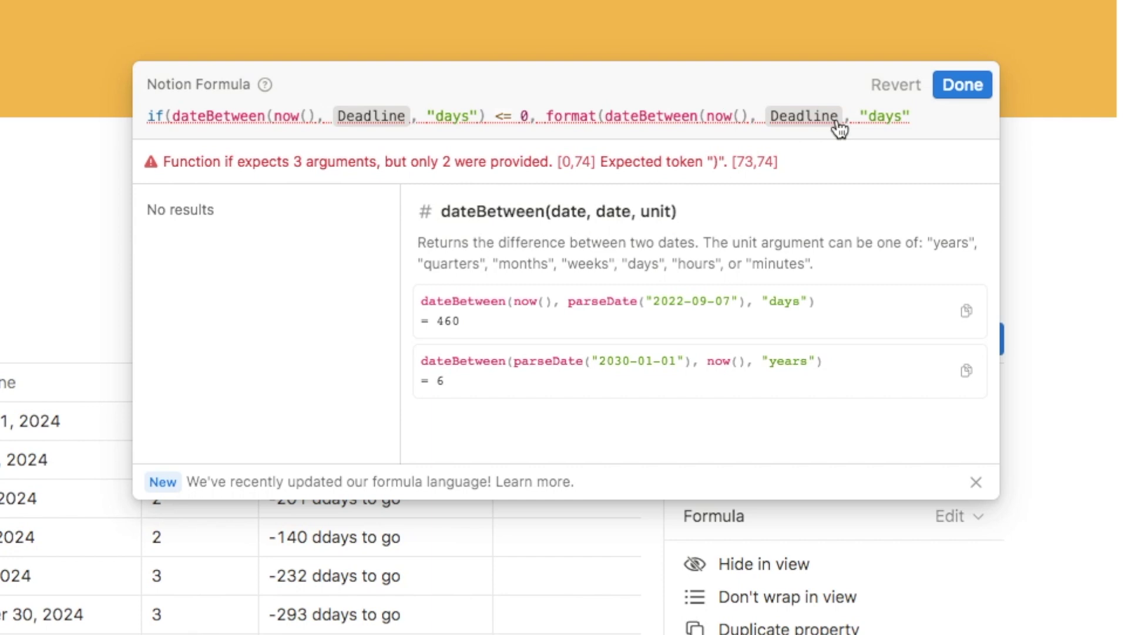
pyautogui.write('))')
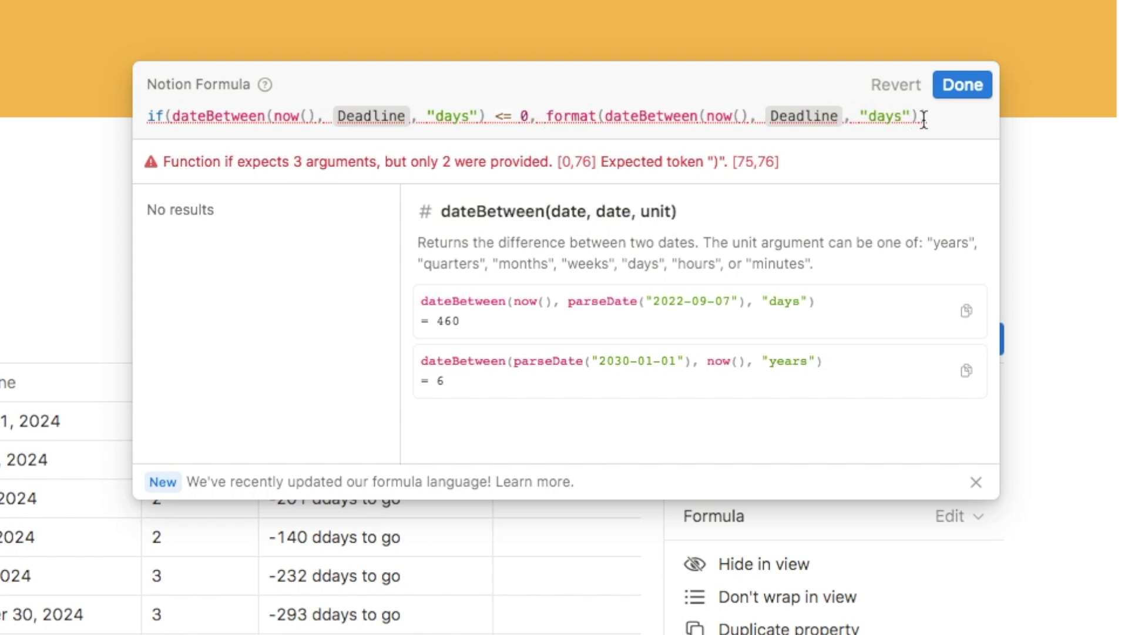
pyautogui.write(')')
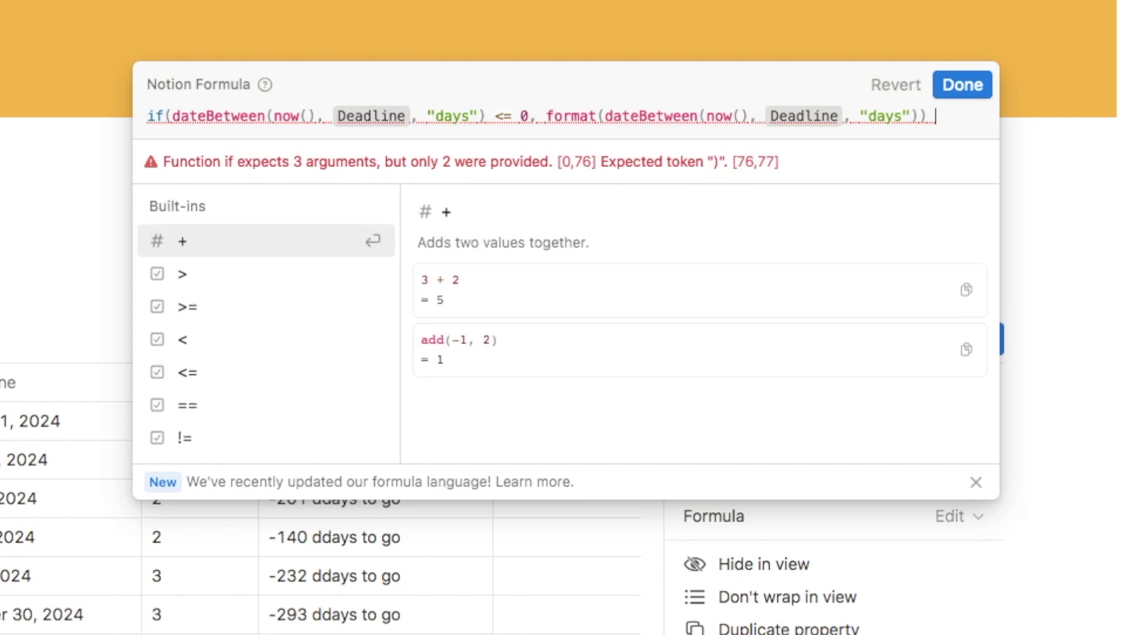
pyautogui.write(' + ""')
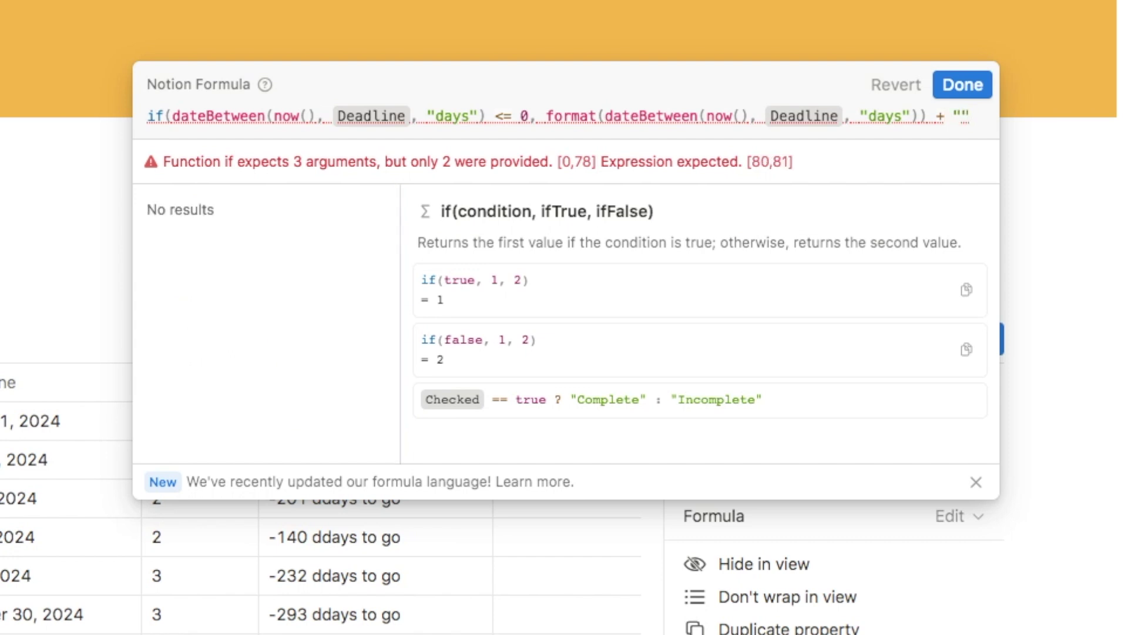
pyautogui.write(' days to do')
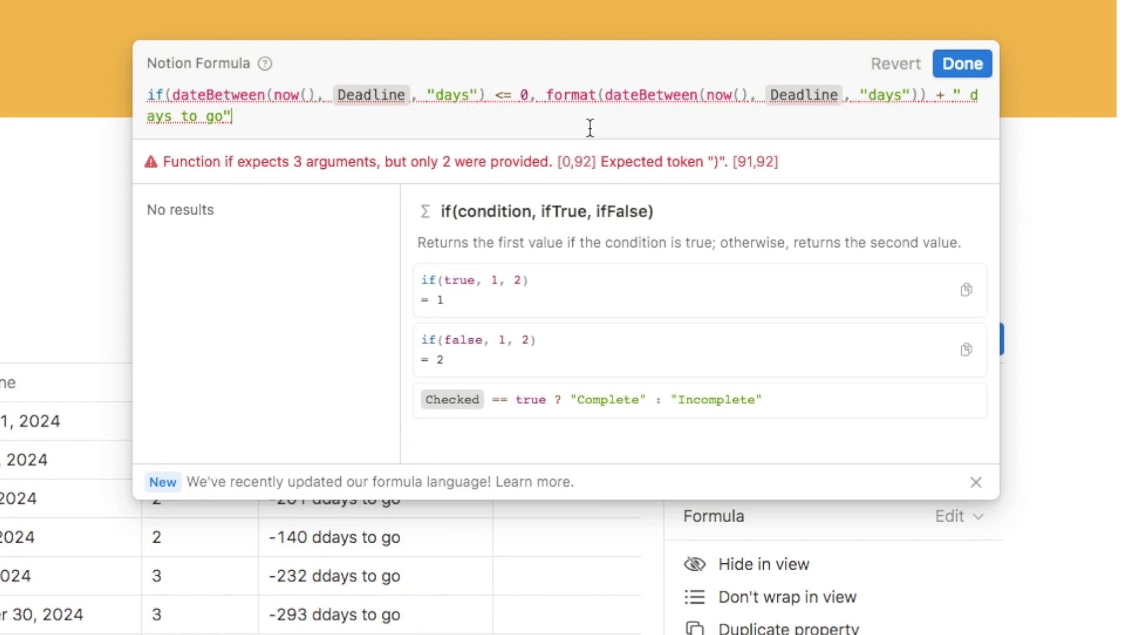
# - Multiply the dateBetween value inside the "days to go" result by -1
pyautogui.click(925, 96)
pyautogui.write(',')
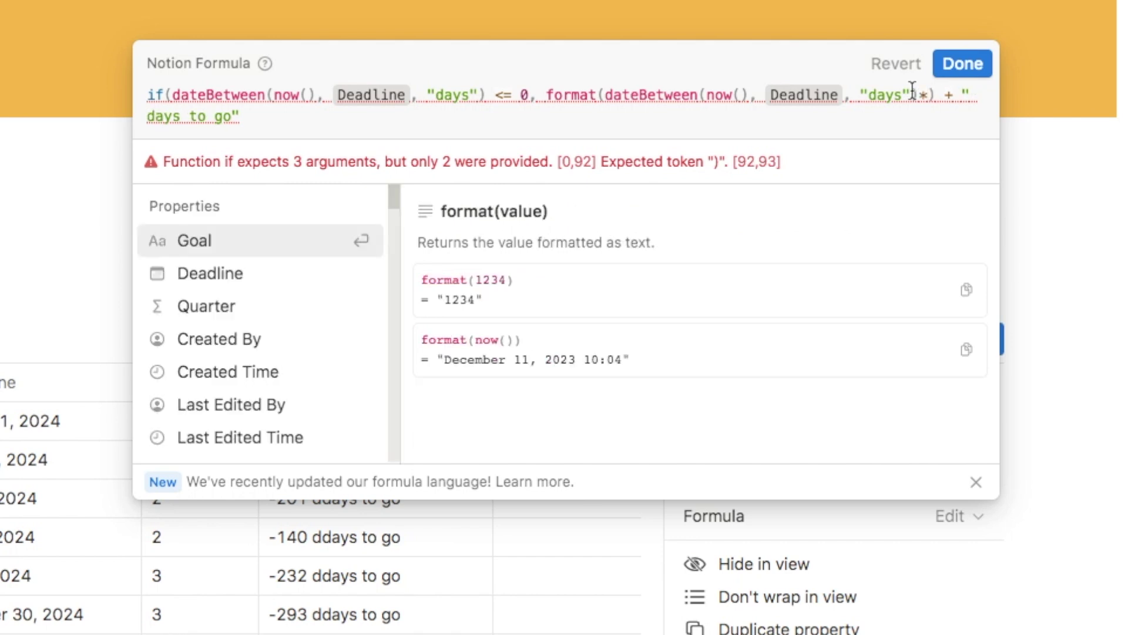
pyautogui.write('-1')
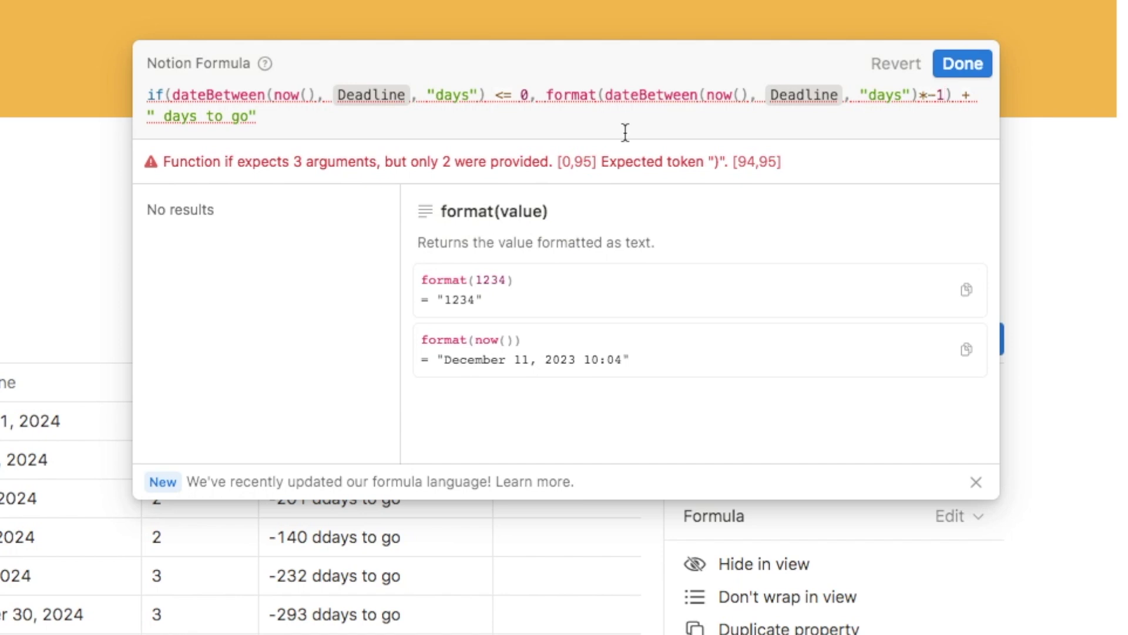
# - Add the if function's false result as format(dateBetween(now(), Deadline, "days")), copied from the true result without the *-1
pyautogui.click(274, 122)
pyautogui.write(',')
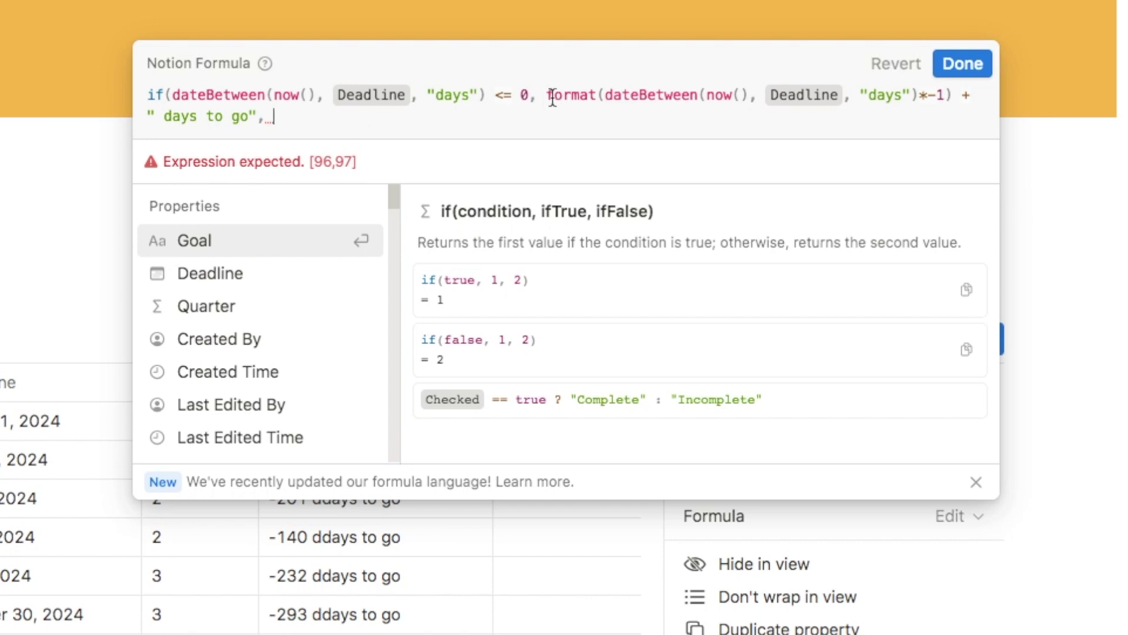
pyautogui.moveTo(547, 95); pyautogui.dragTo(918, 96)
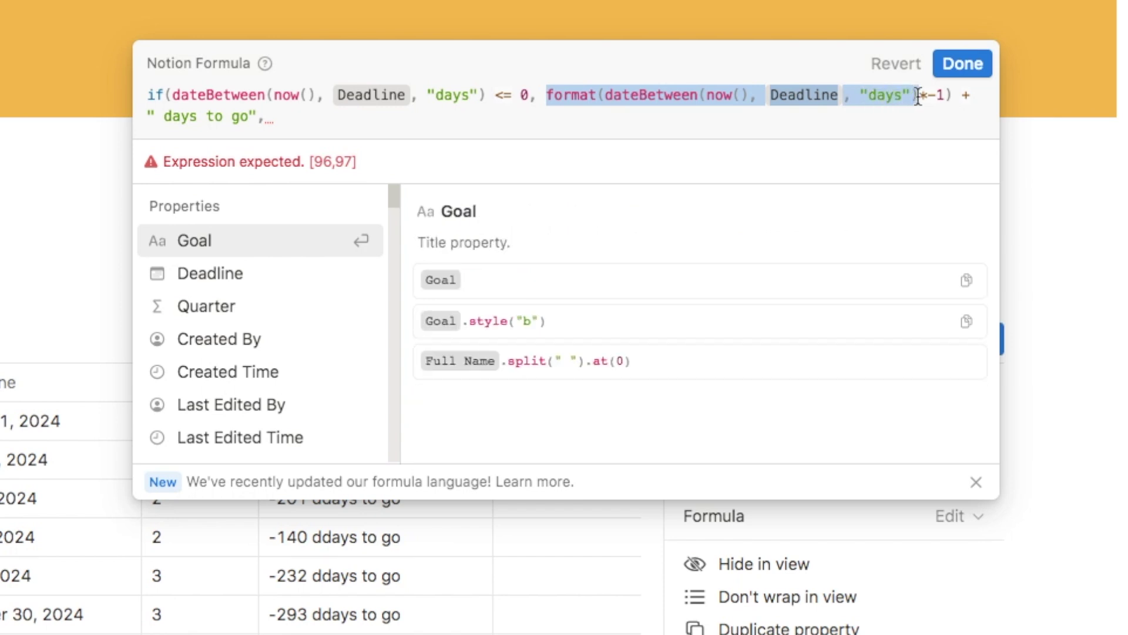
pyautogui.click(321, 122)
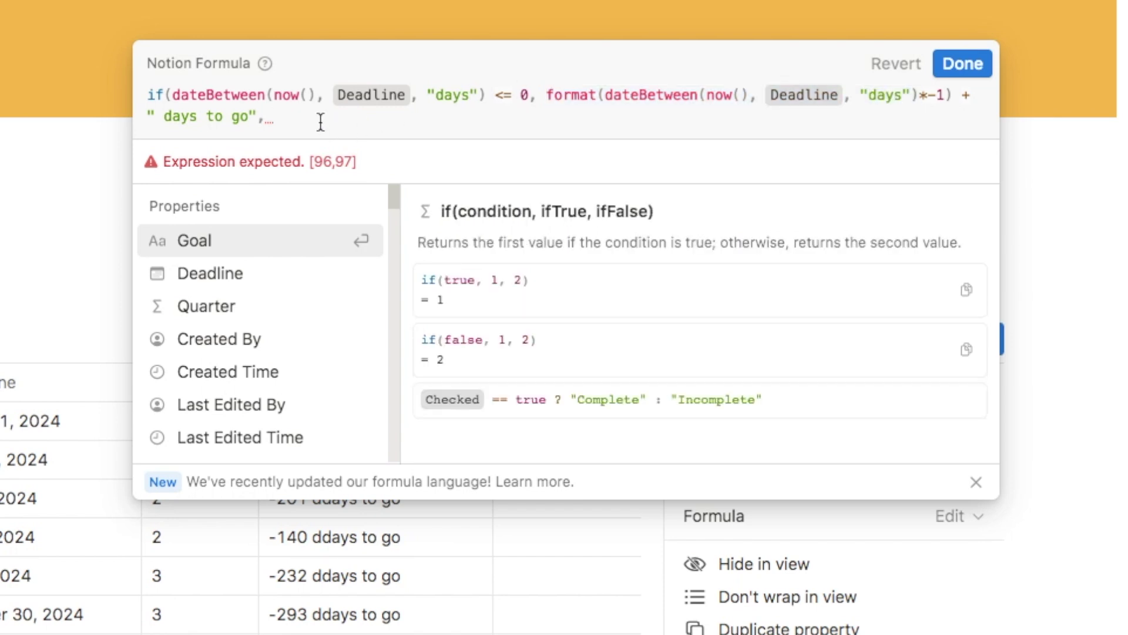
pyautogui.write('format(dateBetween(now(), Deadline, "days")')
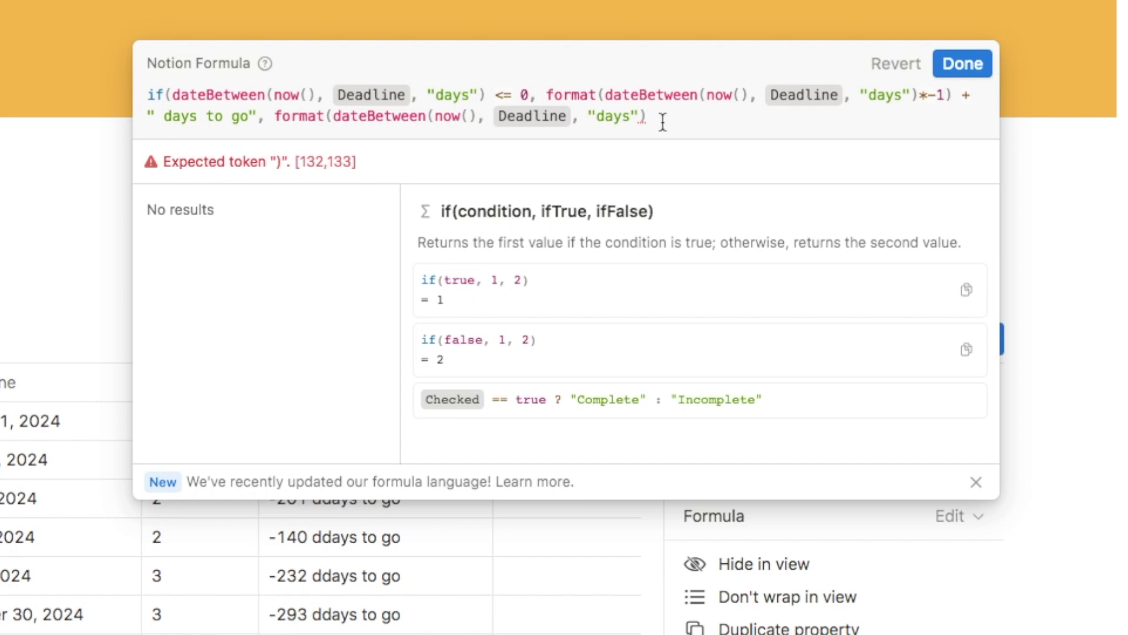
pyautogui.write(')')
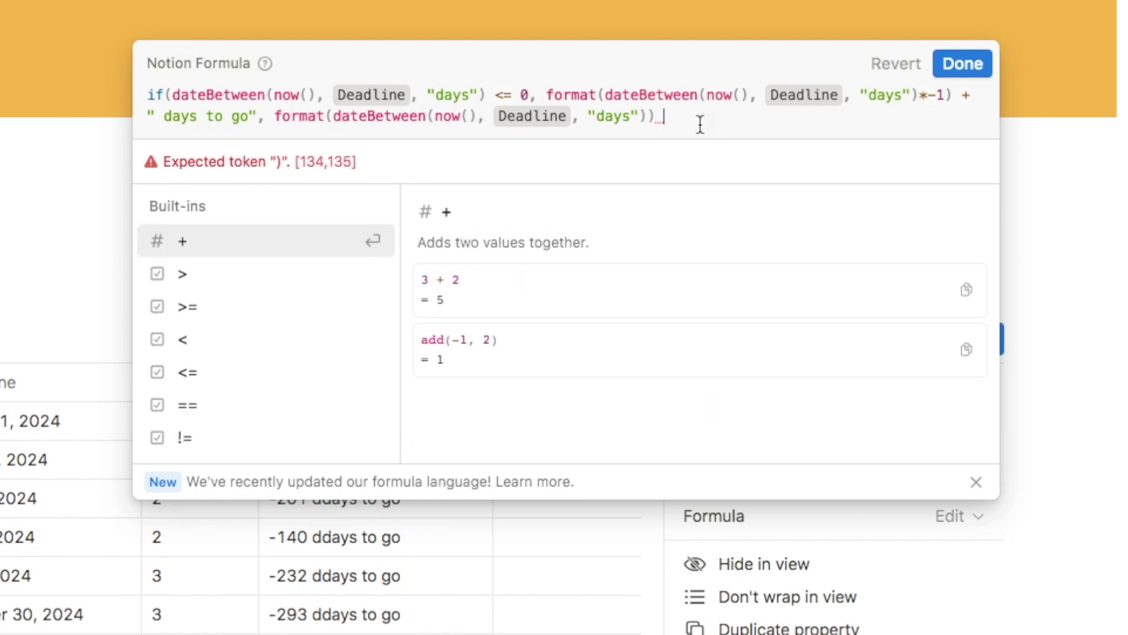
# - Append + " days overdue" to the false result, close the if function and save the Countdown formula
pyautogui.write(' + ""')
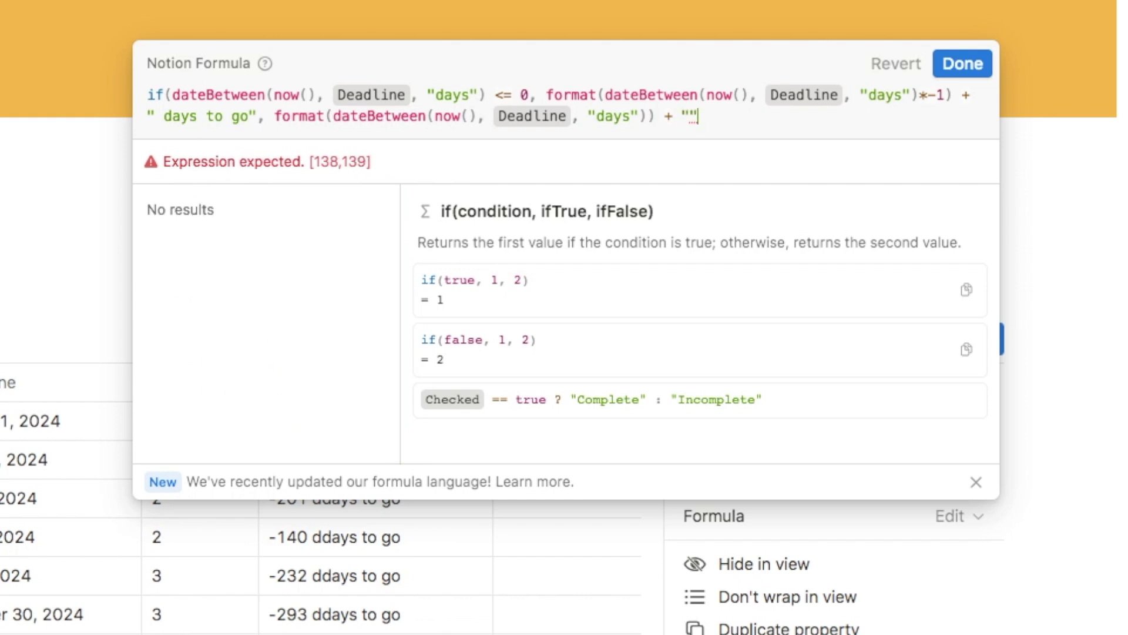
pyautogui.press('BackSpace')
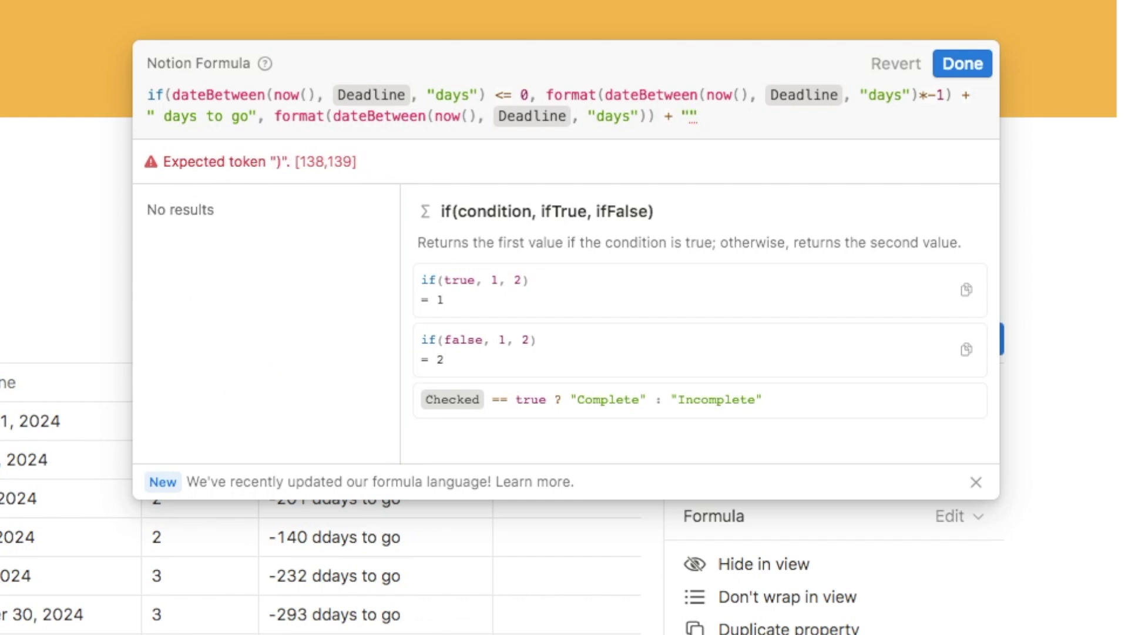
pyautogui.write('days ov')
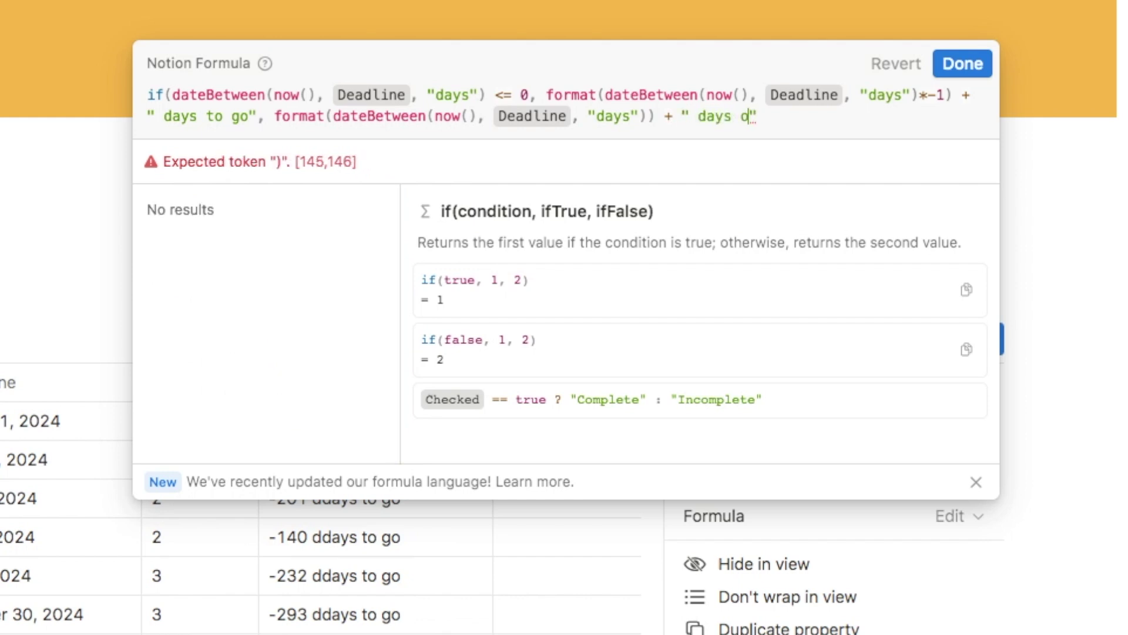
pyautogui.write('erdue')
pyautogui.click(826, 120)
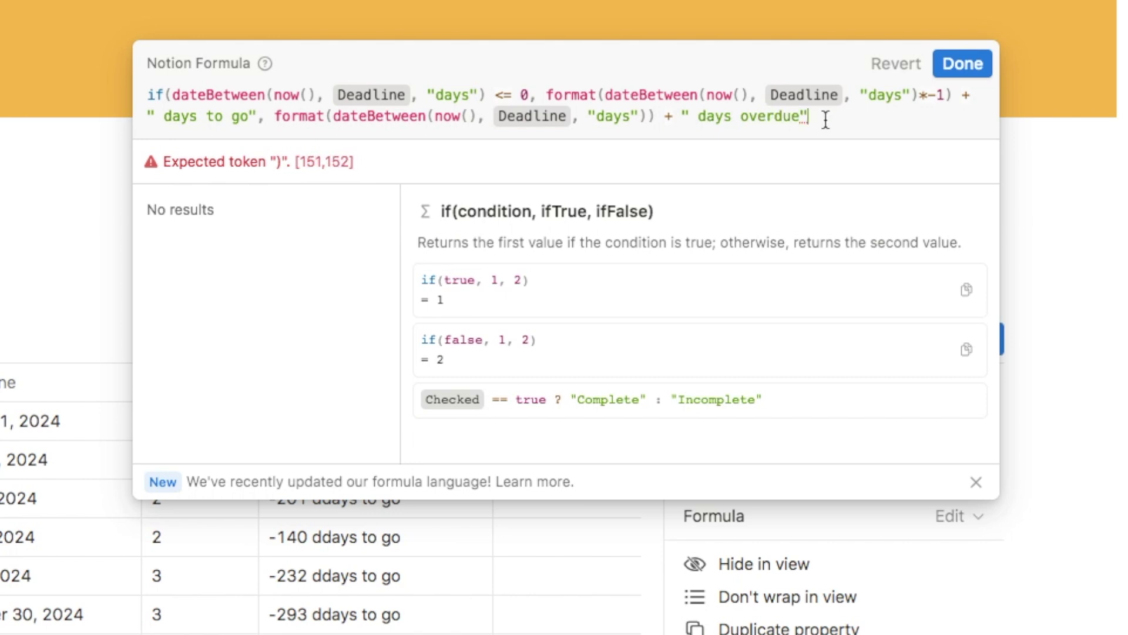
pyautogui.write(')')
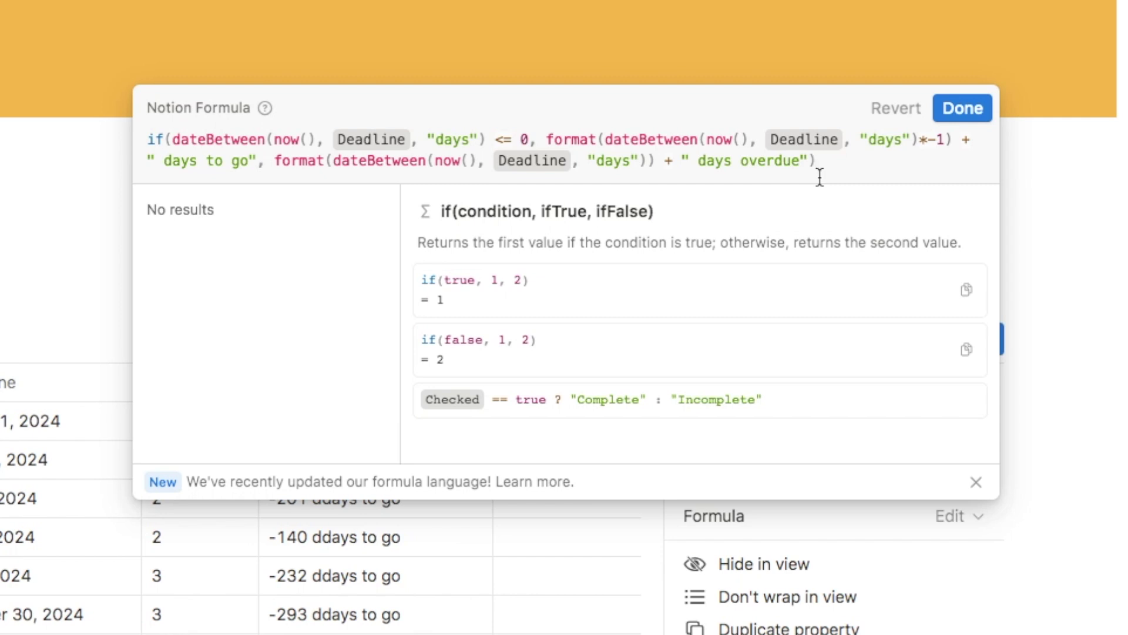
pyautogui.click(960, 115)
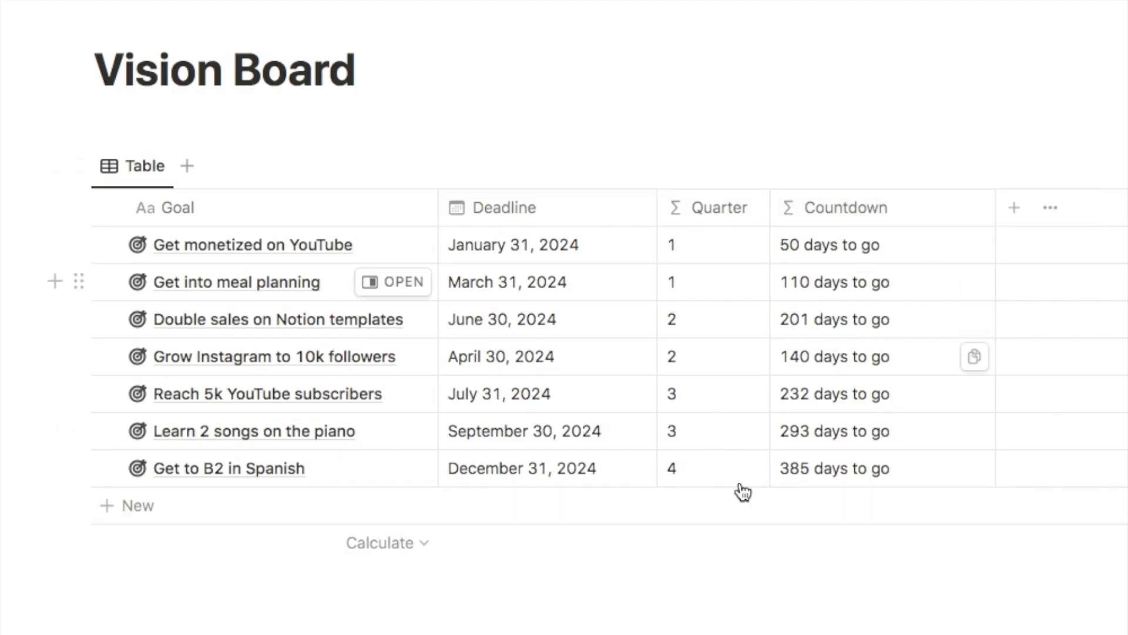
# - Try moving the "Get to B2 in Spanish" deadline to an earlier month to test the overdue countdown
pyautogui.scroll(-1, 722, 504)
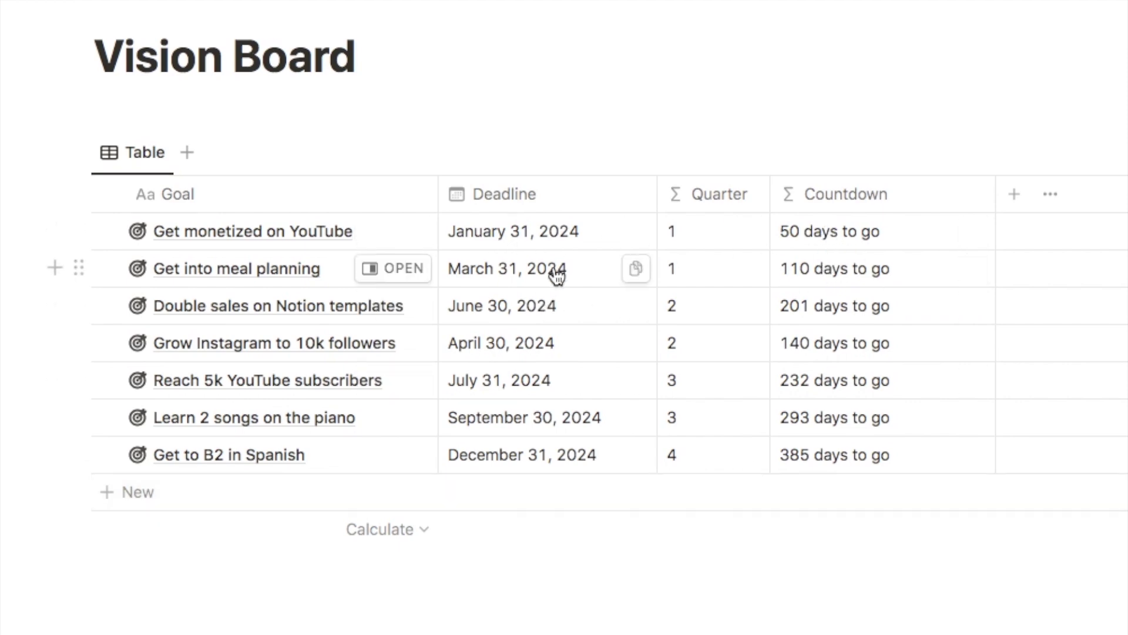
pyautogui.click(535, 467)
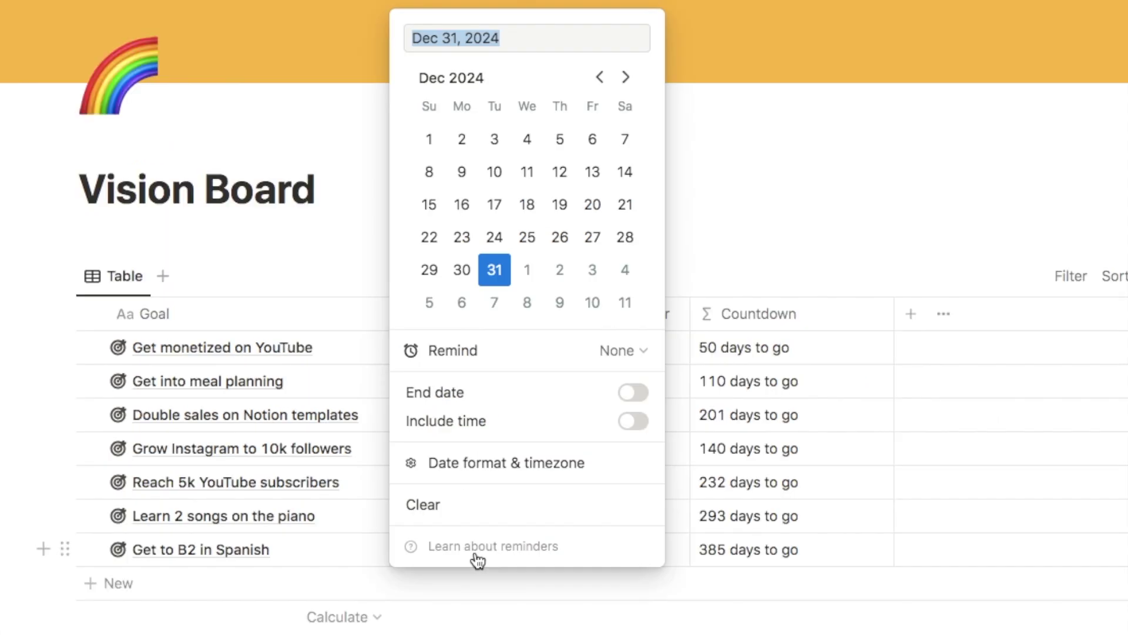
pyautogui.click(600, 77)
pyautogui.click(600, 77)
pyautogui.click(600, 77)
pyautogui.click(599, 77)
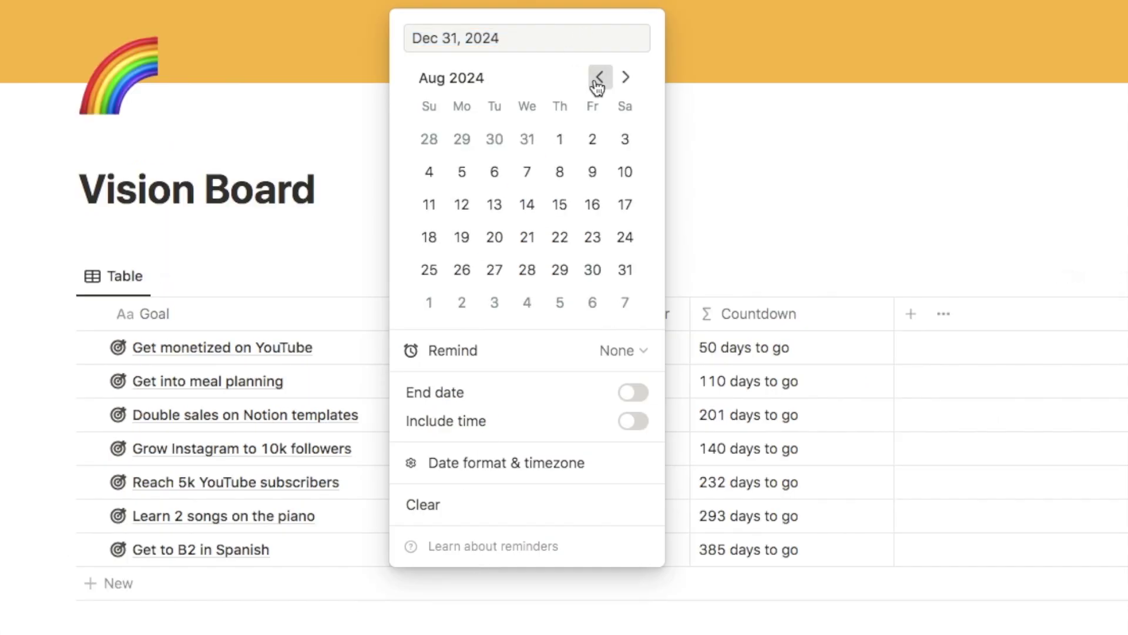
pyautogui.click(598, 85)
pyautogui.click(598, 85)
pyautogui.click(598, 86)
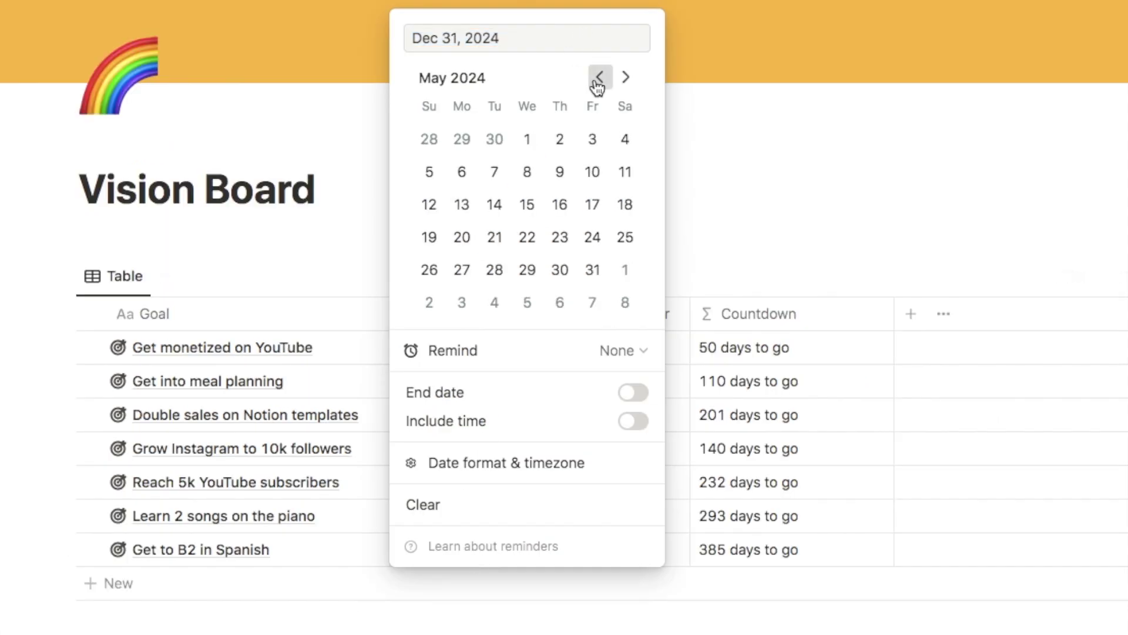
pyautogui.click(597, 86)
pyautogui.click(597, 86)
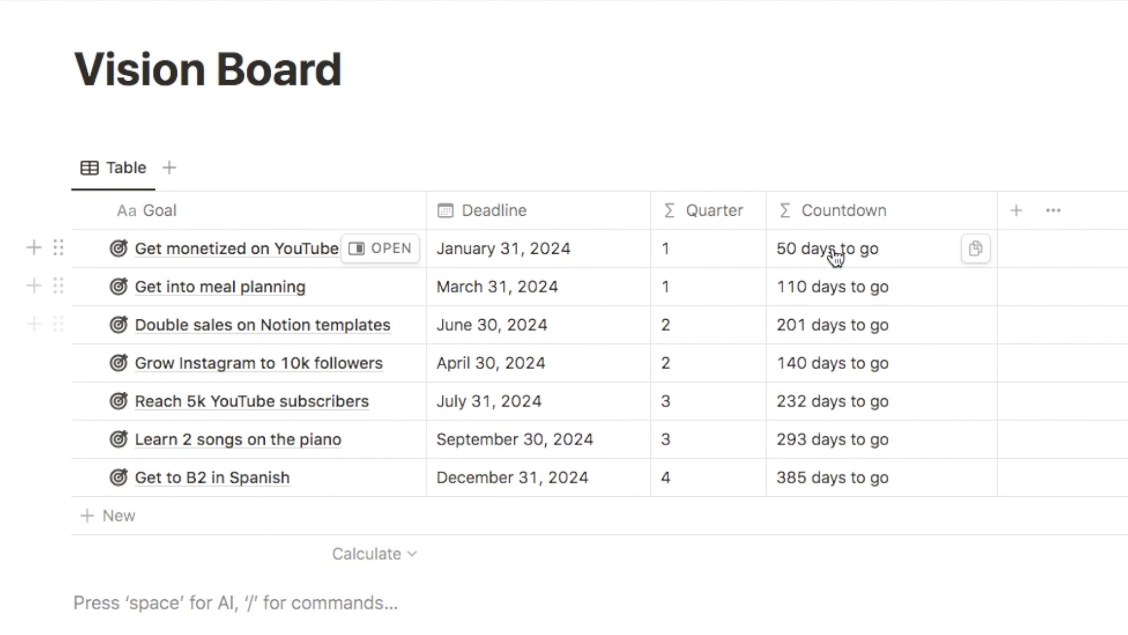
# - Edit the Countdown formula and append .style("b") to its " days to go" text
pyautogui.click(803, 219)
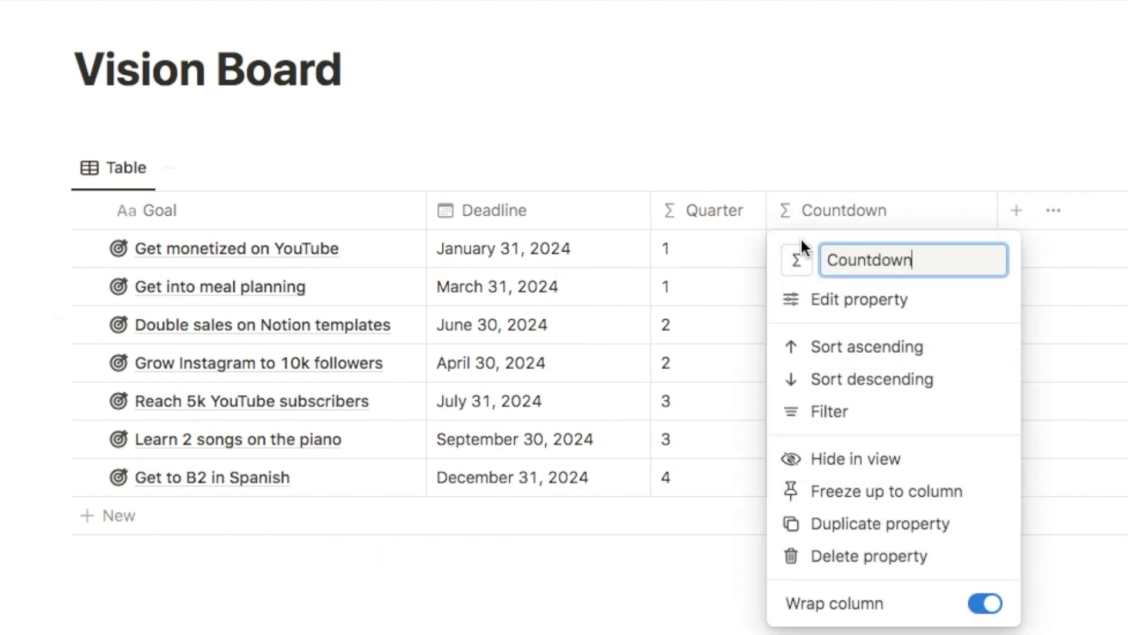
pyautogui.click(838, 304)
pyautogui.click(743, 293)
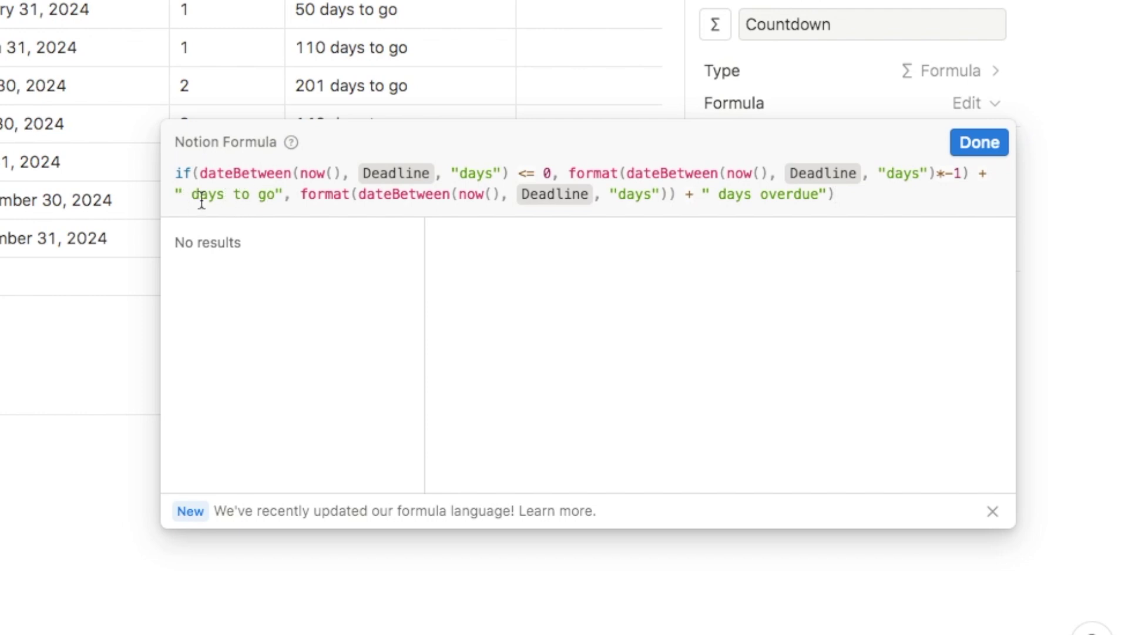
pyautogui.click(284, 196)
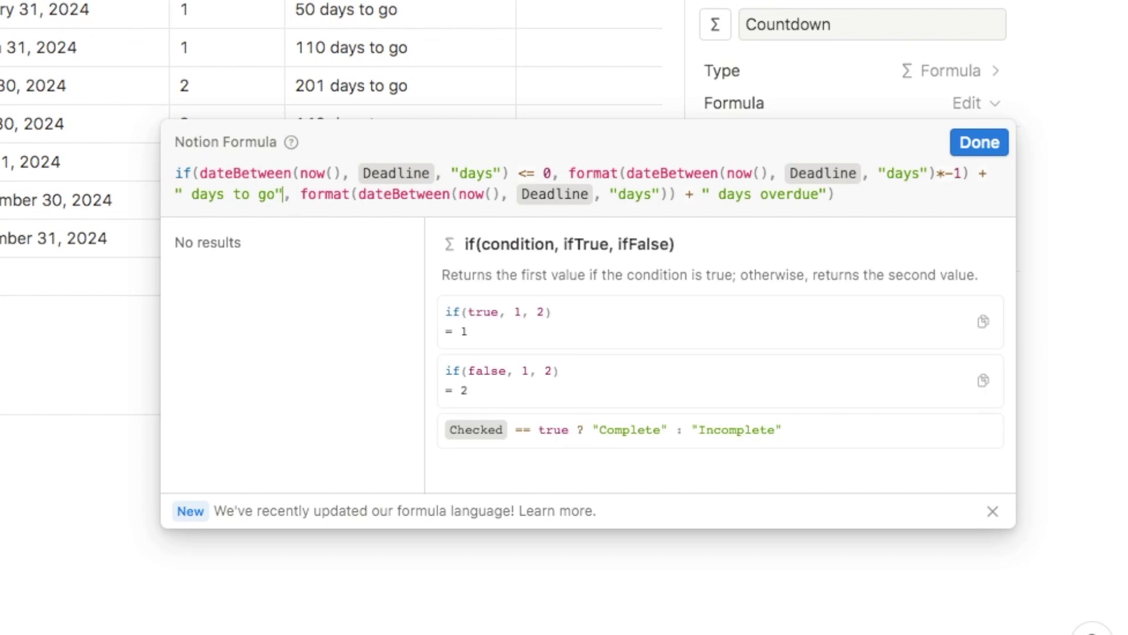
pyautogui.write('.style')
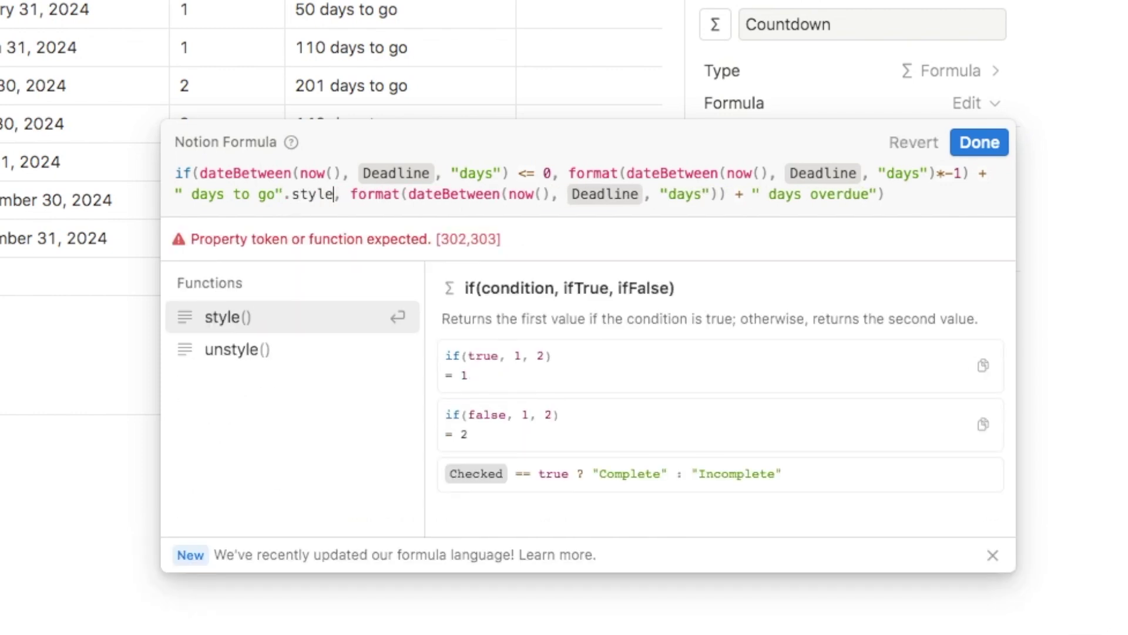
pyautogui.write('()')
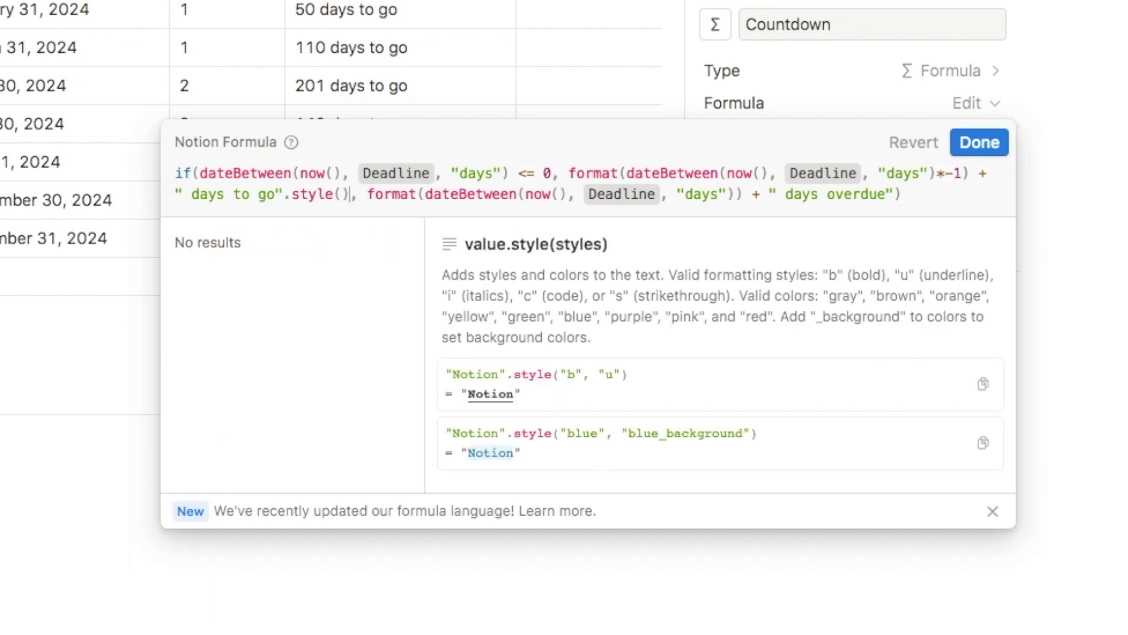
pyautogui.press('Left')
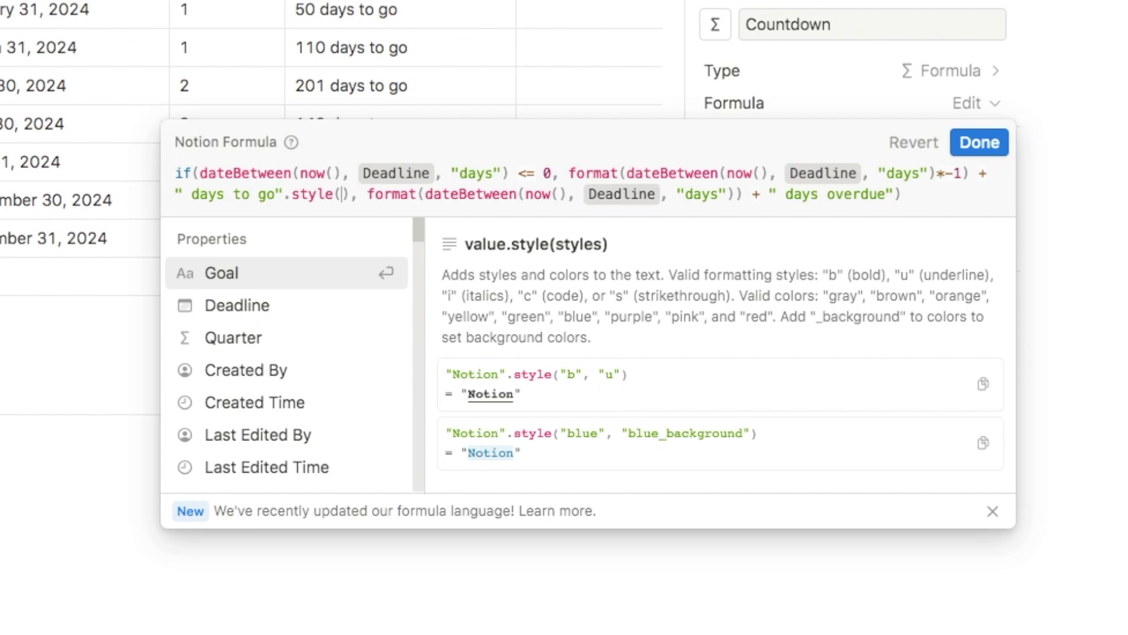
pyautogui.write('""')
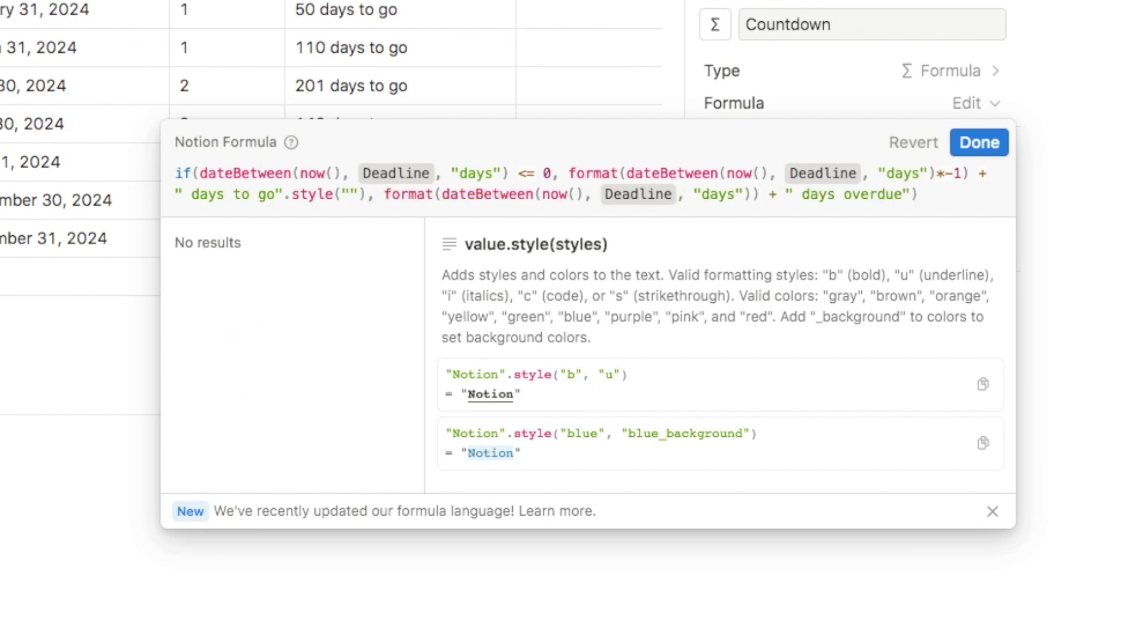
pyautogui.write('b')
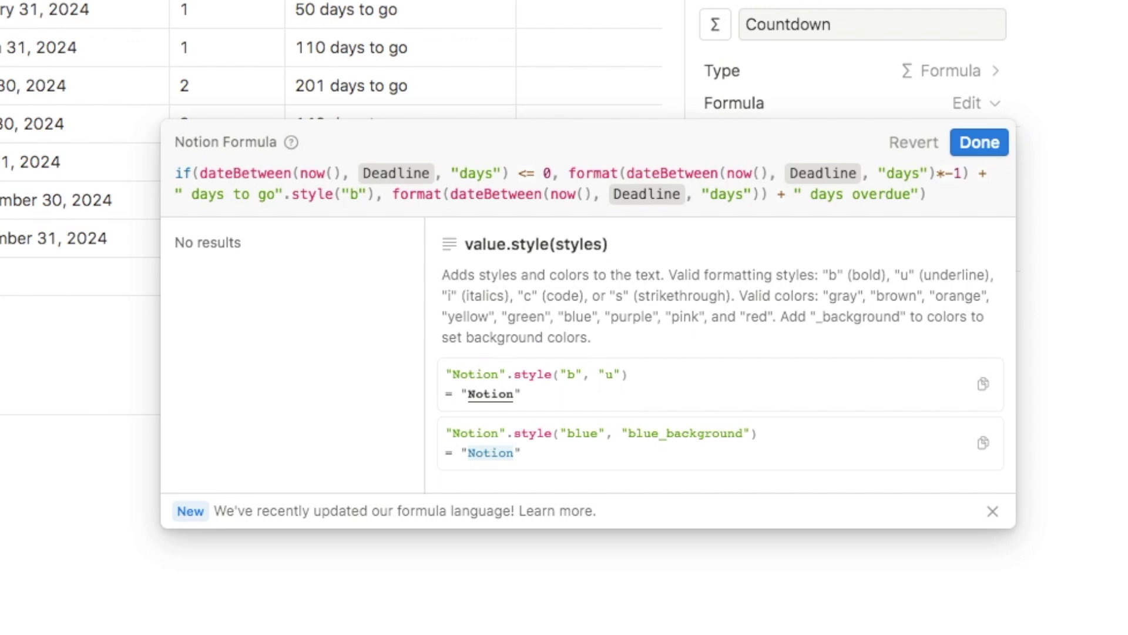
# - Add "green" as the second style argument on the " days to go" text
pyautogui.press('Right')
pyautogui.write(',')
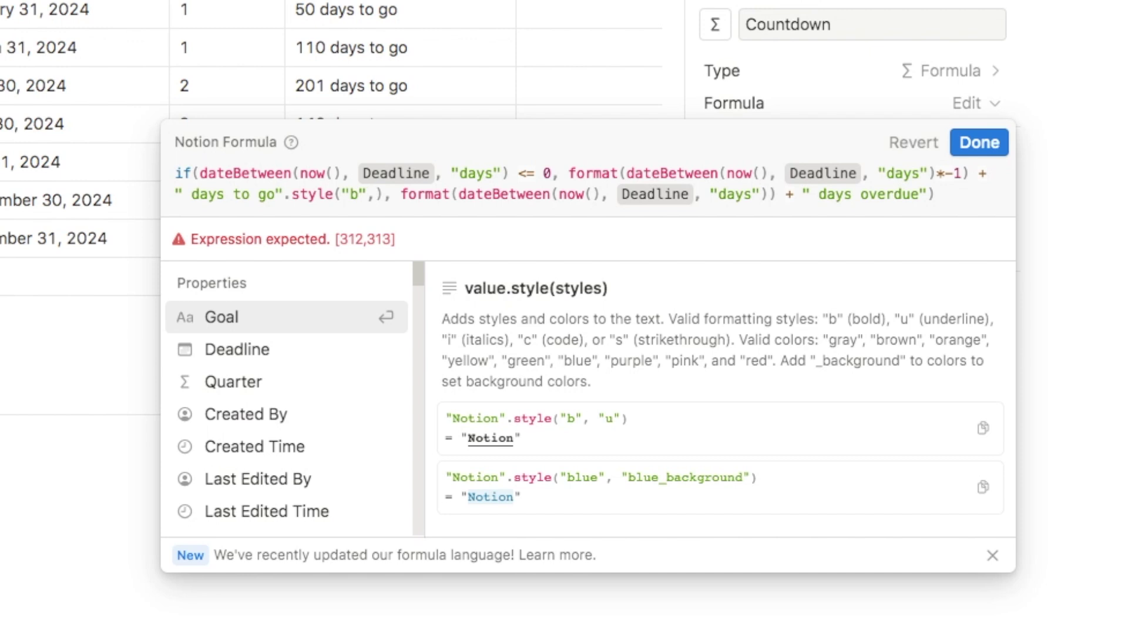
pyautogui.write('""')
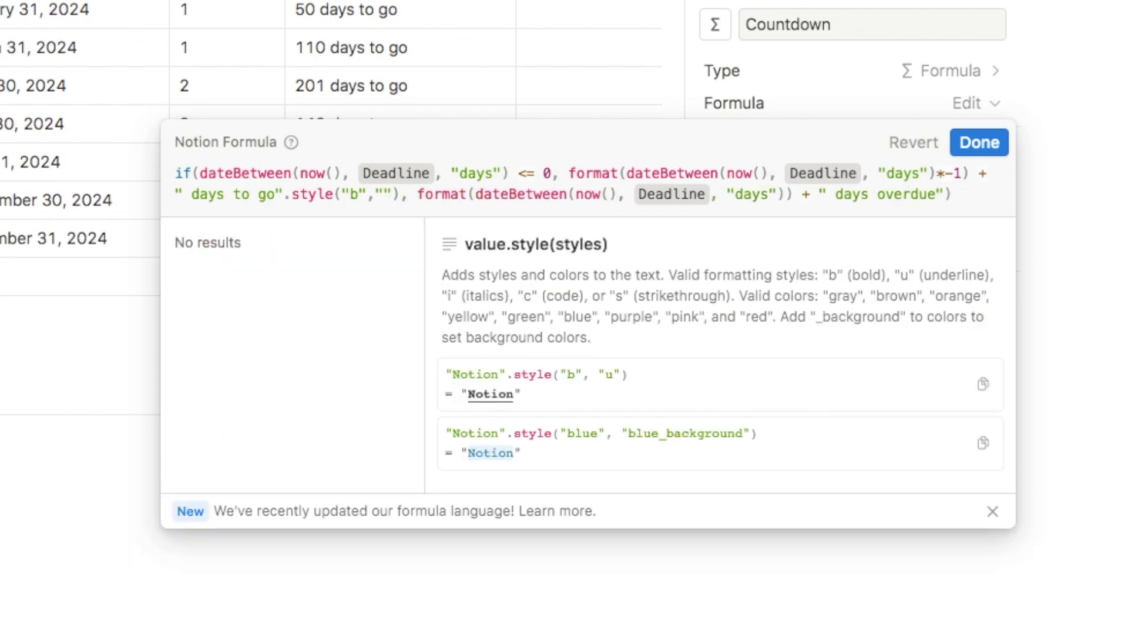
pyautogui.write('green')
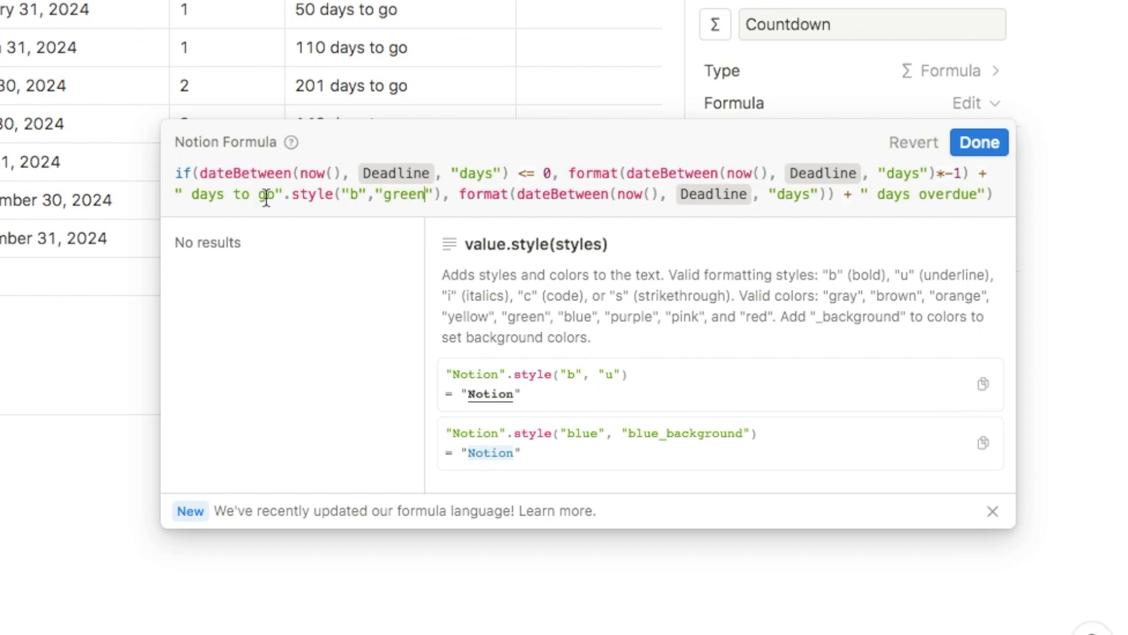
# - Copy .style("b","green") onto the format(...) expression that ends in *-1 in the true result
pyautogui.moveTo(284, 195); pyautogui.dragTo(435, 197)
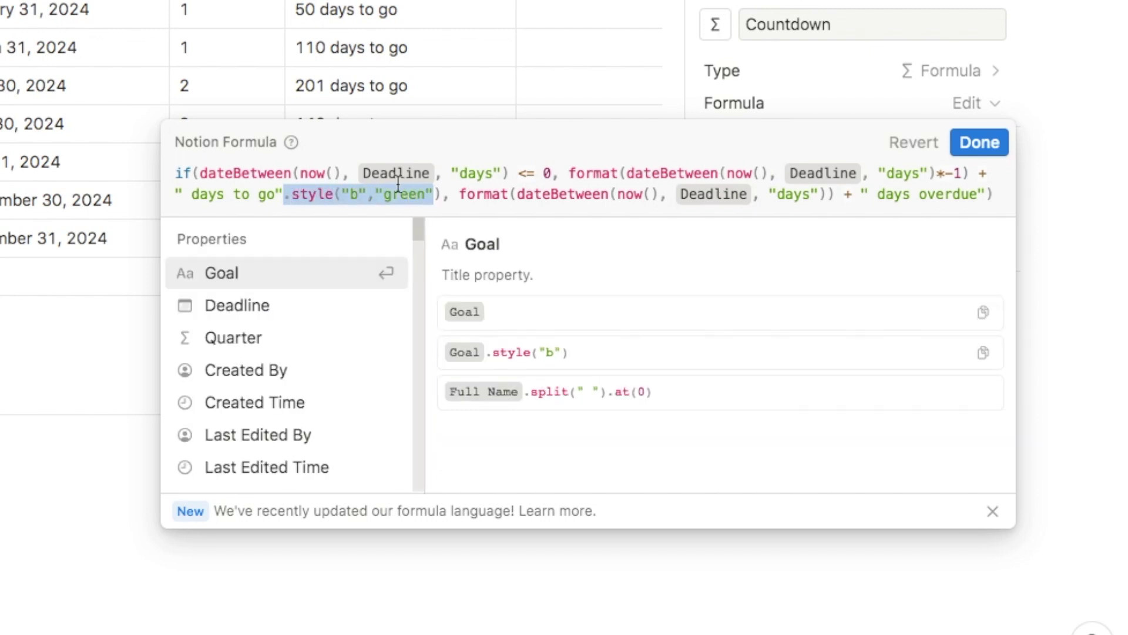
pyautogui.moveTo(286, 200); pyautogui.dragTo(442, 196)
pyautogui.hotkey('ctrl', 'c')
pyautogui.click(968, 174)
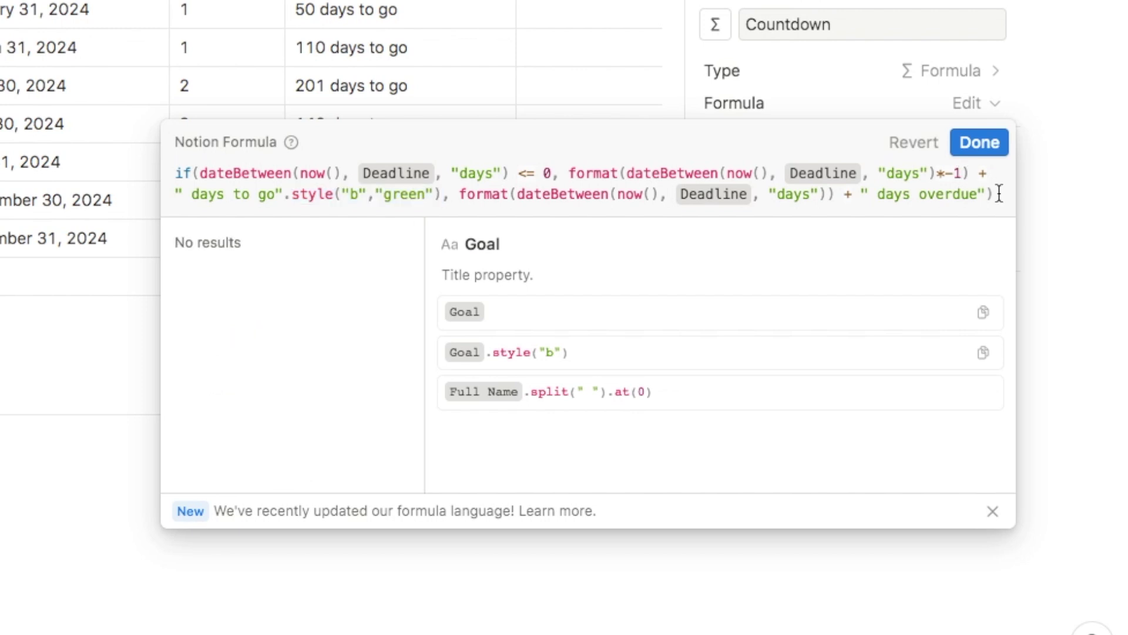
pyautogui.hotkey('ctrl', 'v')
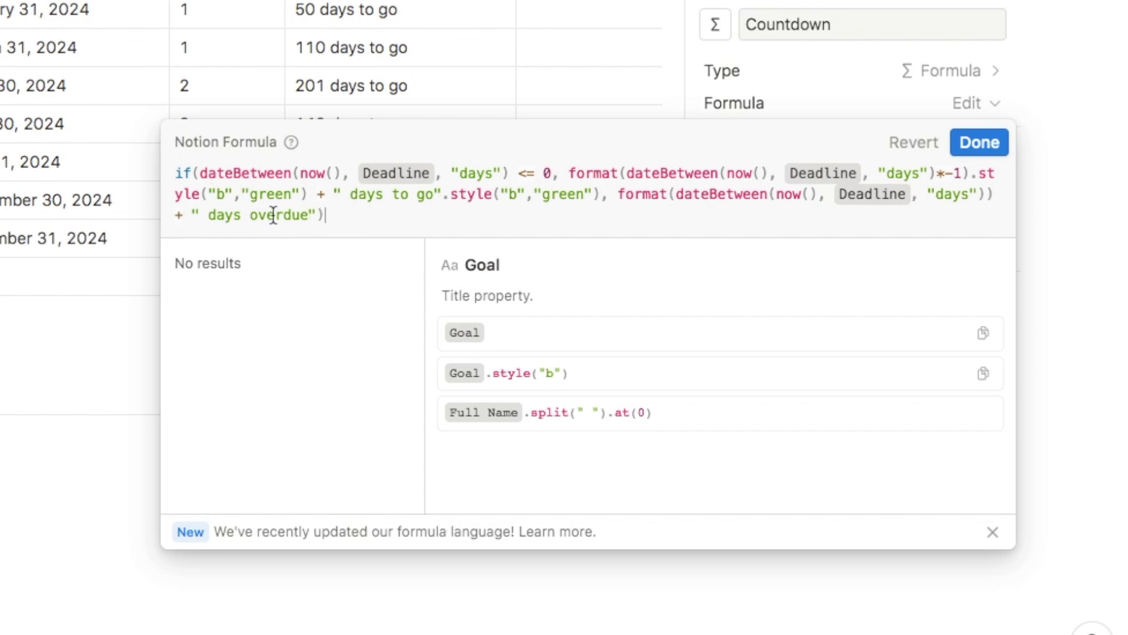
# - Append the copied style to the " days overdue" text and change its colour, giving .style("b","red")
pyautogui.click(317, 216)
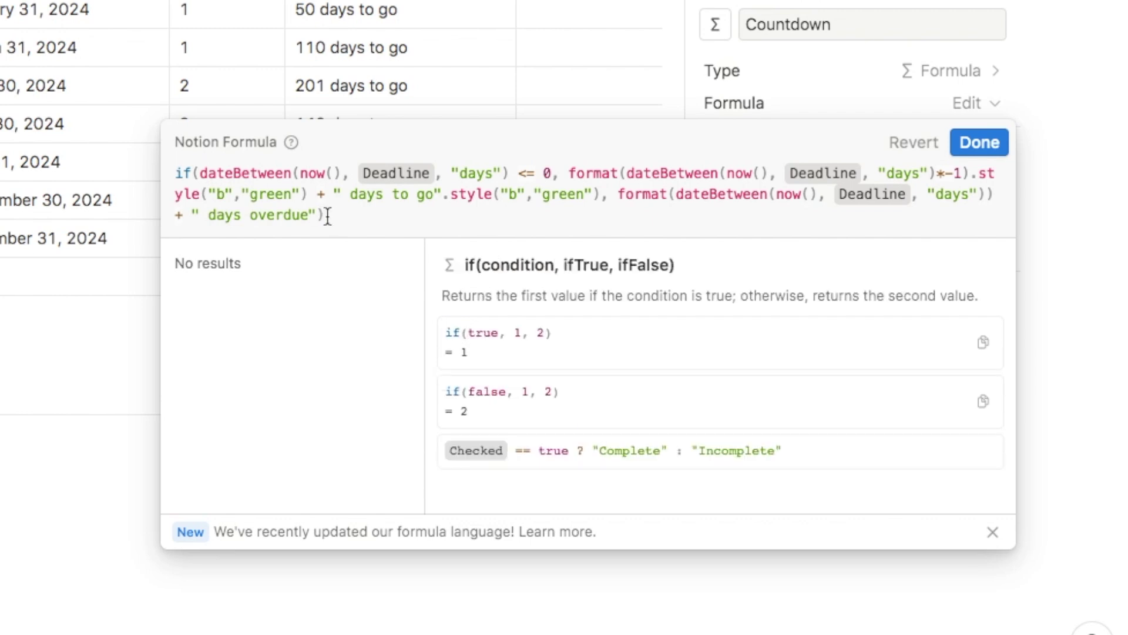
pyautogui.press('super+v')
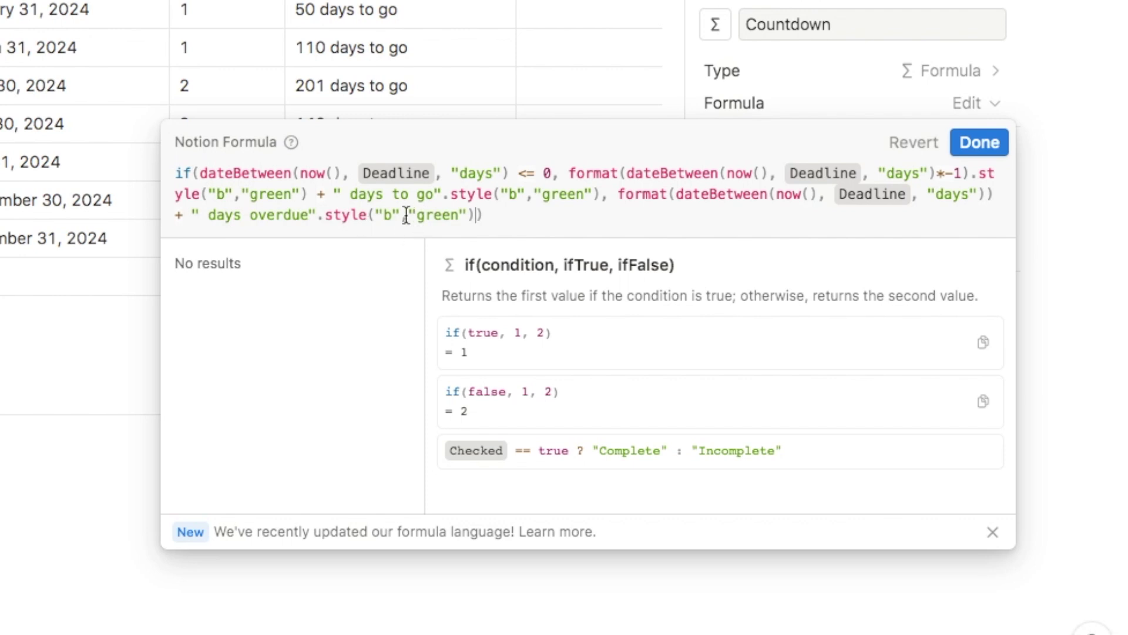
pyautogui.moveTo(417, 215); pyautogui.dragTo(317, 223)
pyautogui.write('red')
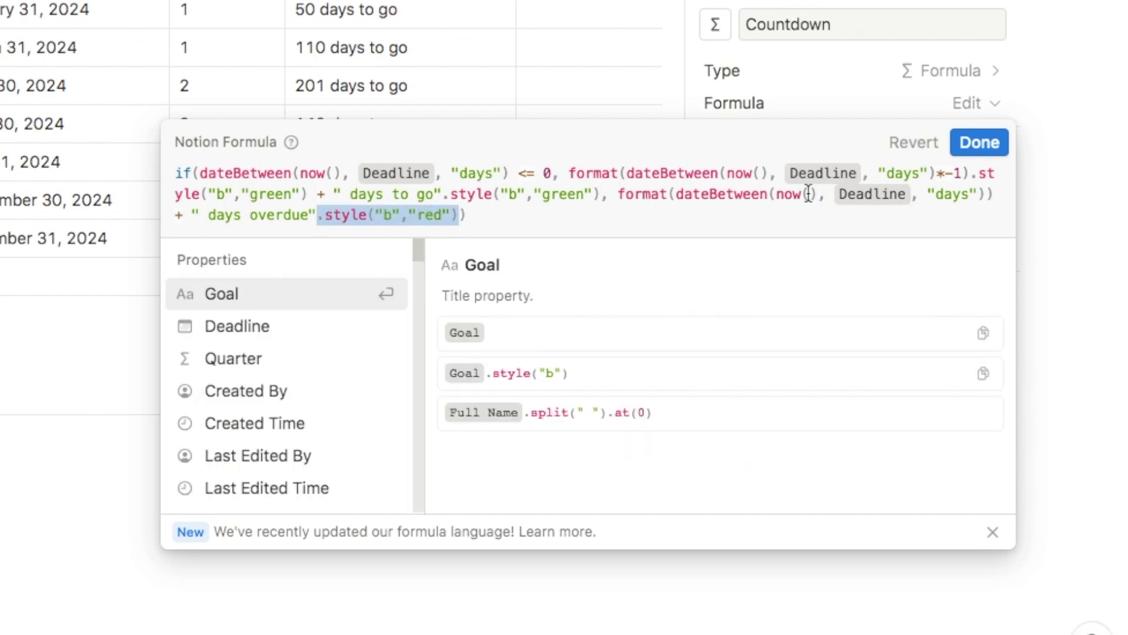
# - Add .style("b","red") after the false result's format(dateBetween(...)) expression and save the Countdown formula
pyautogui.click(994, 197)
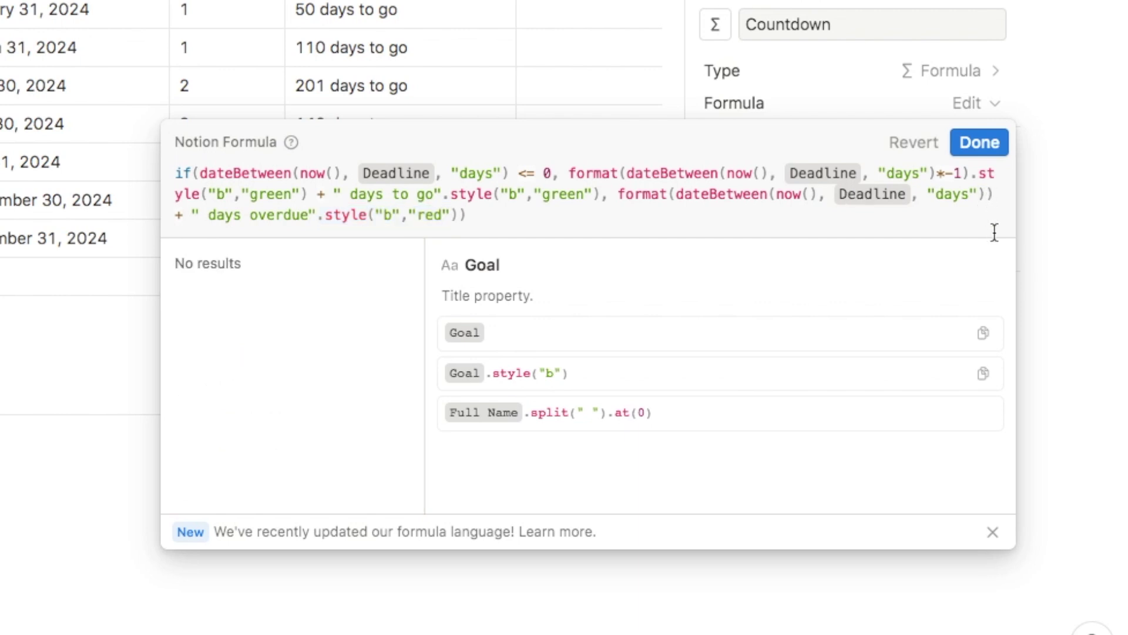
pyautogui.hotkey('ctrl', 'v')
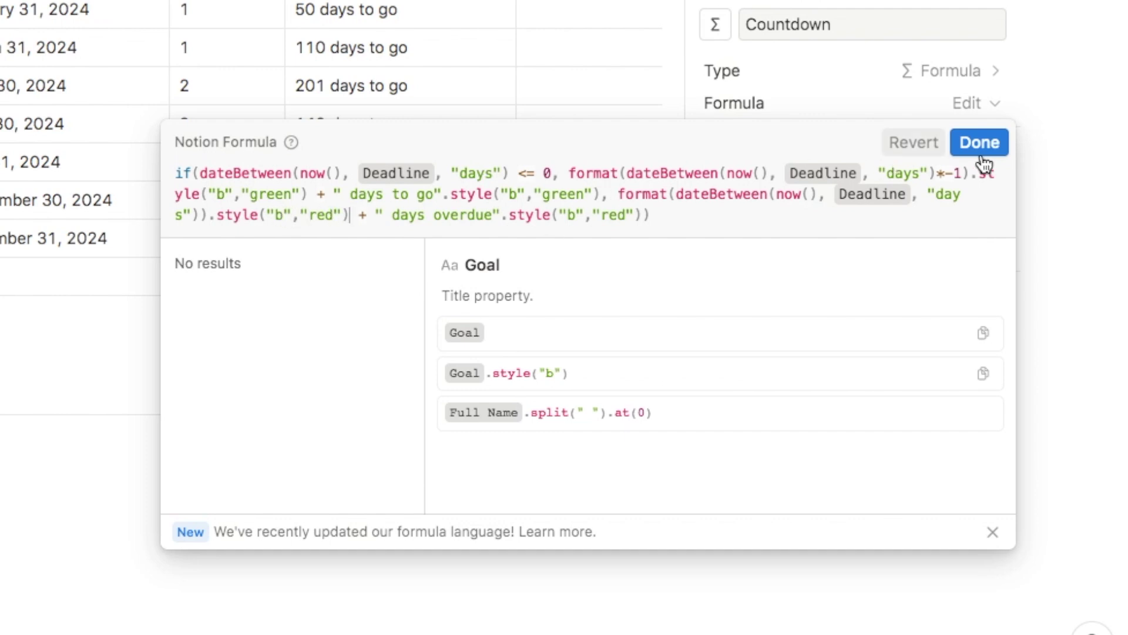
pyautogui.click(979, 142)
pyautogui.press('Escape')
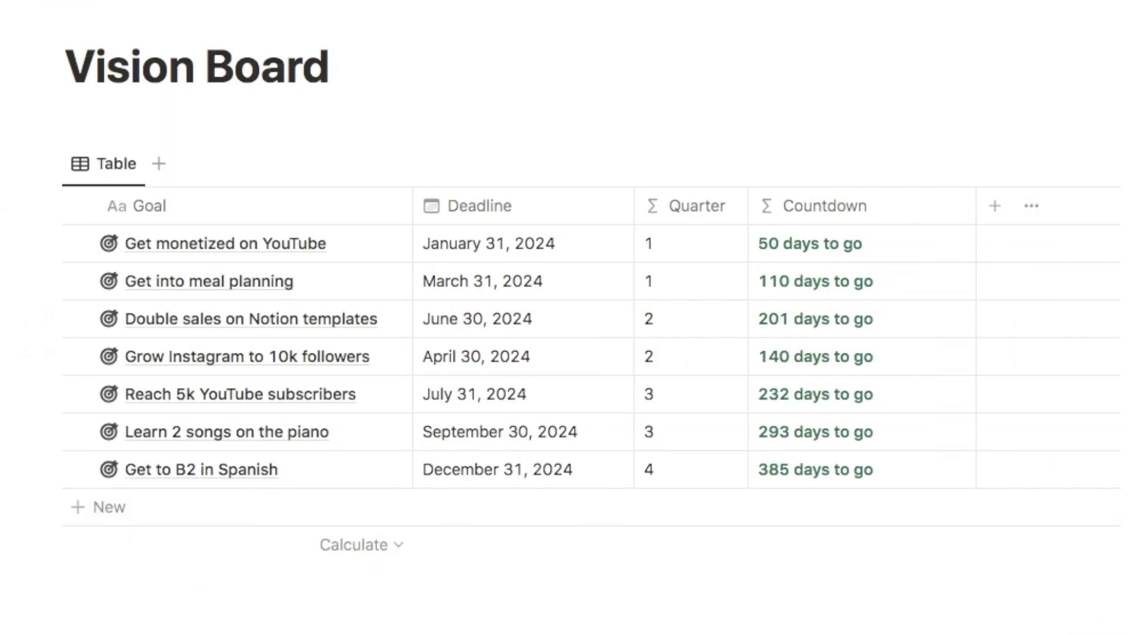
# - Try an earlier deadline date on the "Get to B2 in Spanish" goal to check the styled countdown
pyautogui.click(513, 477)
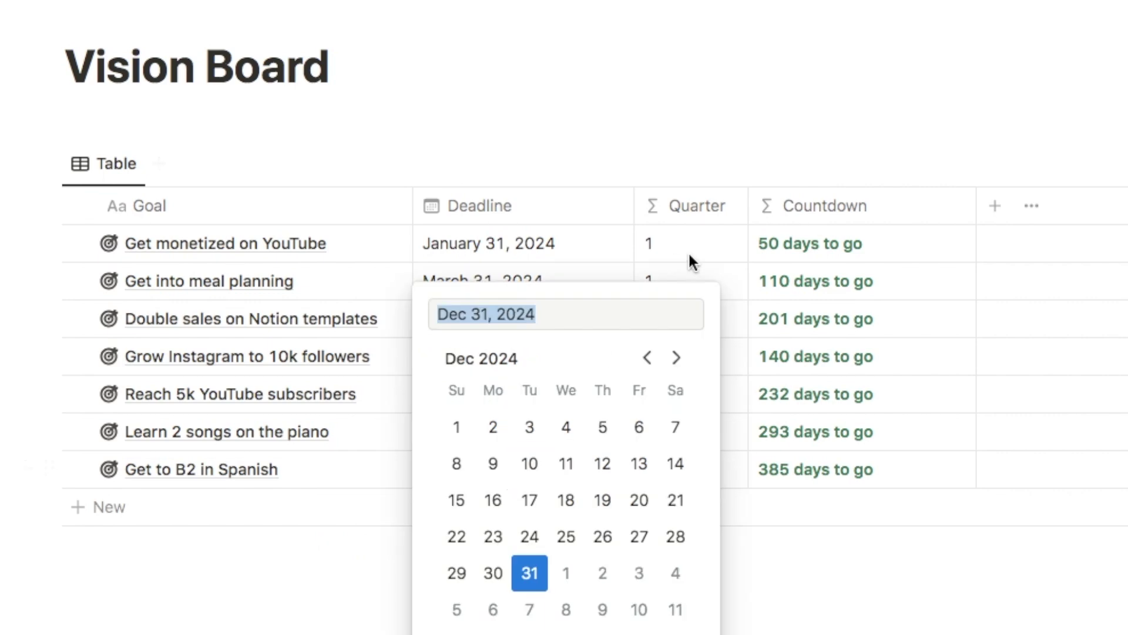
pyautogui.click(647, 358)
pyautogui.click(647, 360)
pyautogui.click(647, 360)
pyautogui.click(647, 359)
pyautogui.click(647, 359)
pyautogui.click(647, 360)
pyautogui.click(531, 463)
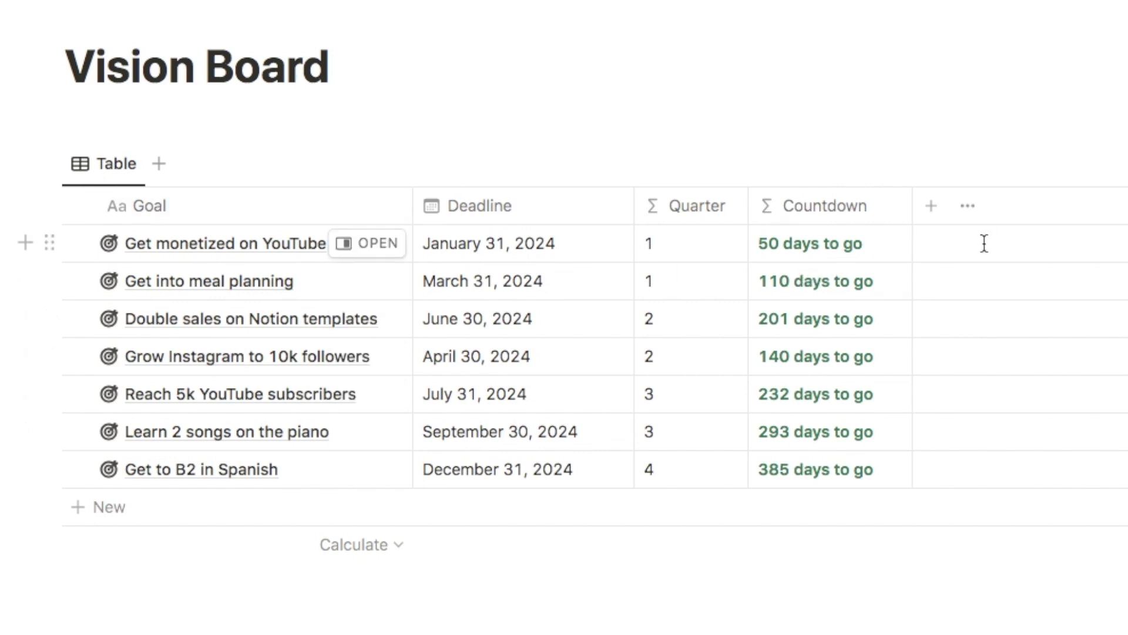
# - Add a Select property named Category to the goals table
pyautogui.click(931, 206)
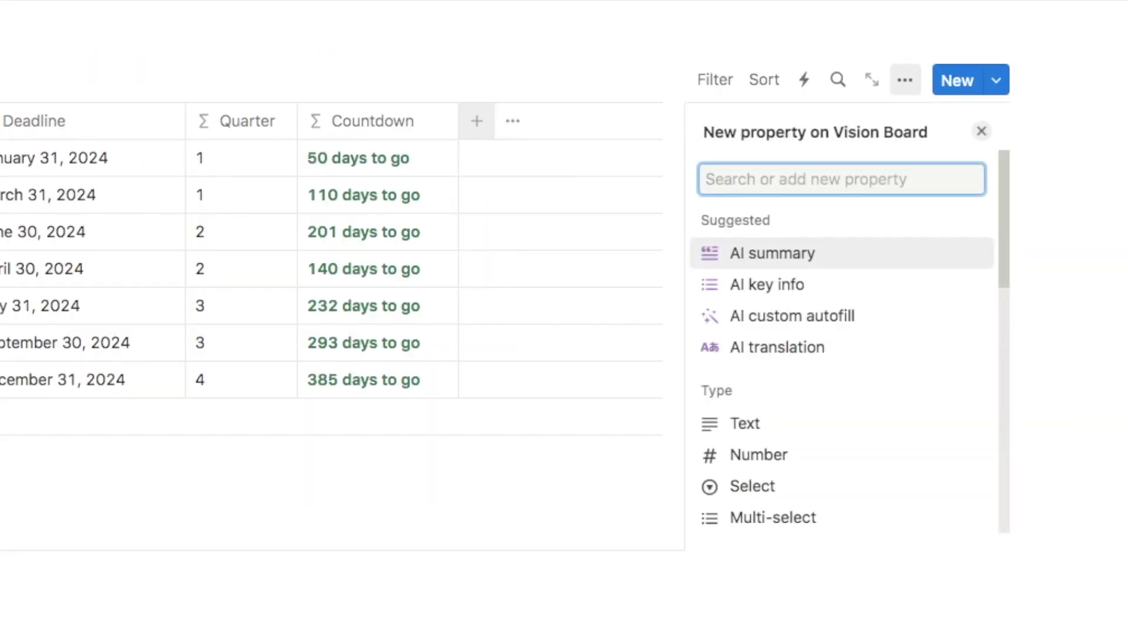
pyautogui.write('select')
pyautogui.click(732, 265)
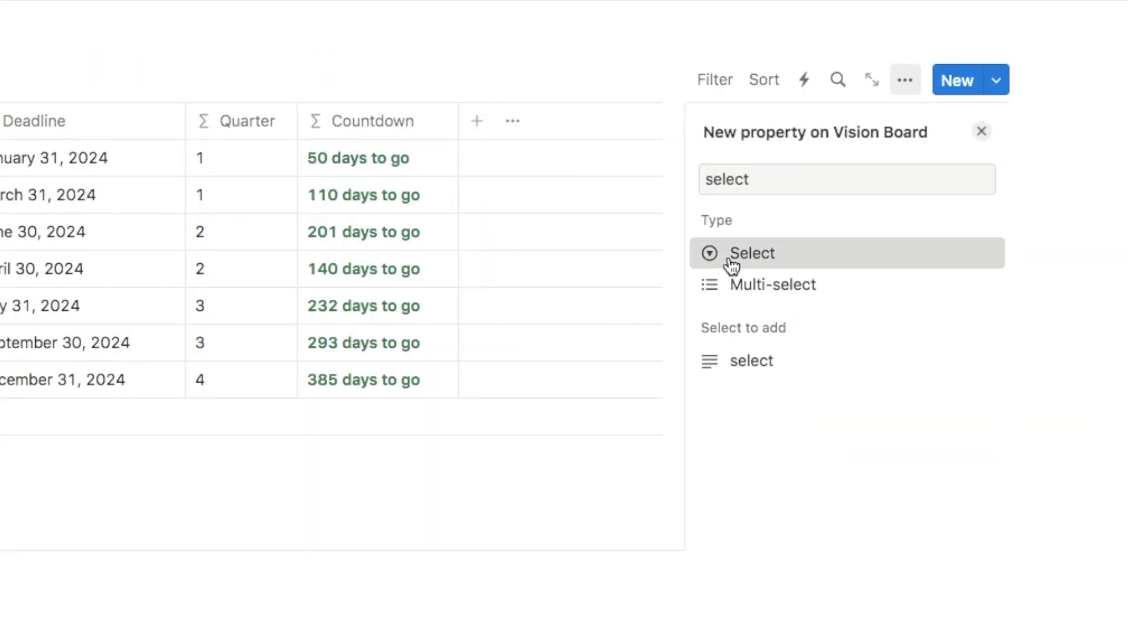
pyautogui.write('Categor')
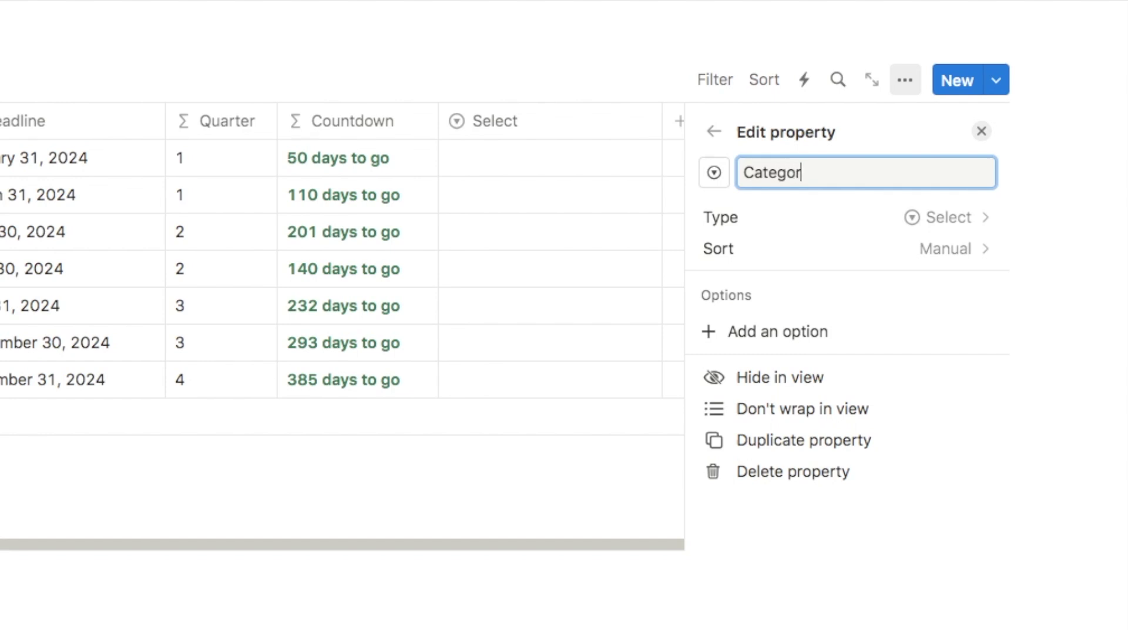
pyautogui.write('y')
# - Create the options YouTube, Personal and Business for the Category property
pyautogui.click(758, 332)
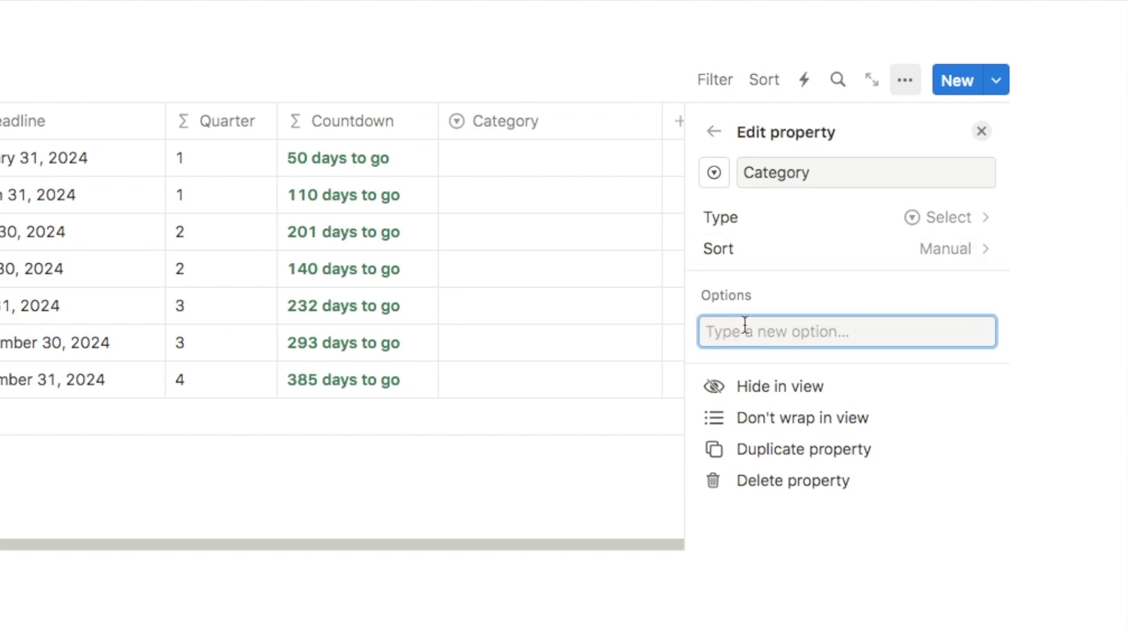
pyautogui.write('YouTube')
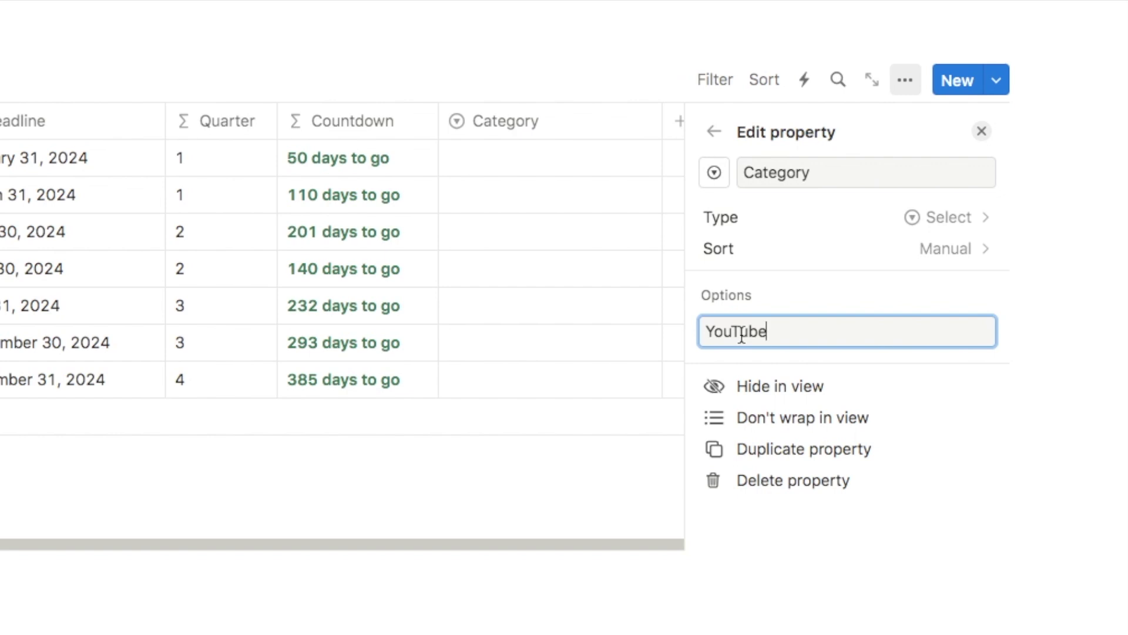
pyautogui.press('Return')
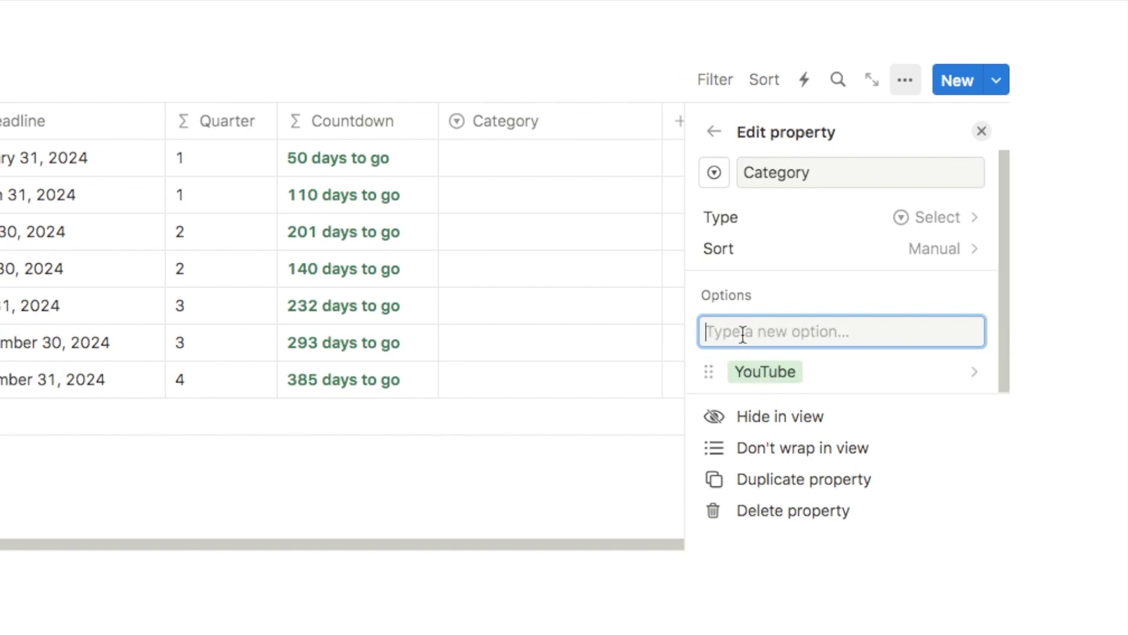
pyautogui.write('Personal')
pyautogui.press('Return')
pyautogui.write('Business')
pyautogui.press('Return')
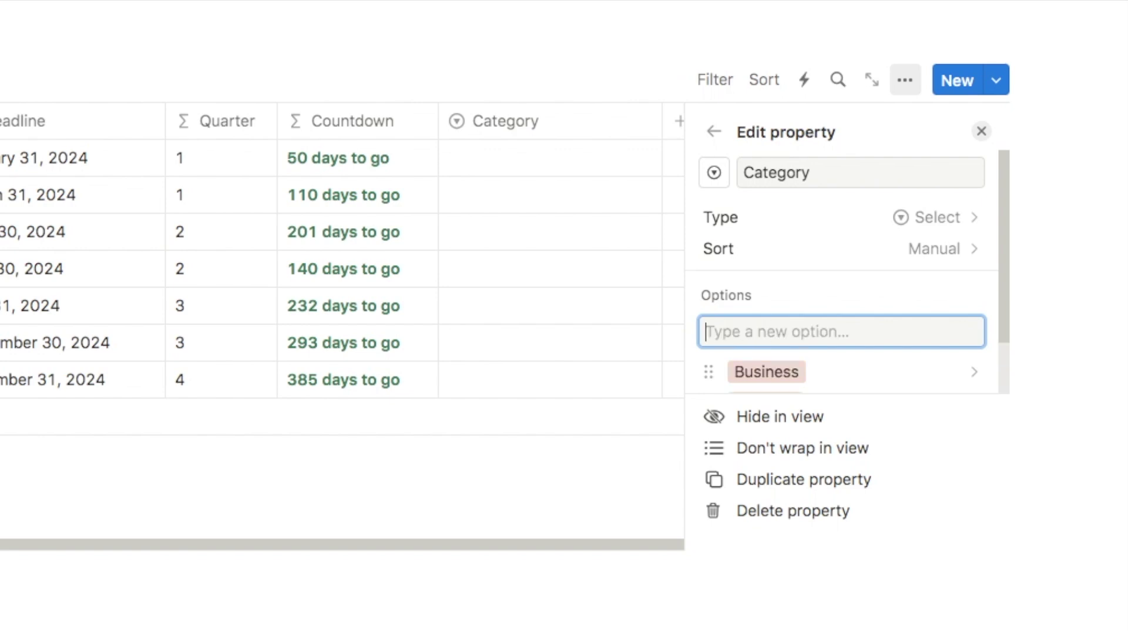
pyautogui.scroll(-2, 841, 324)
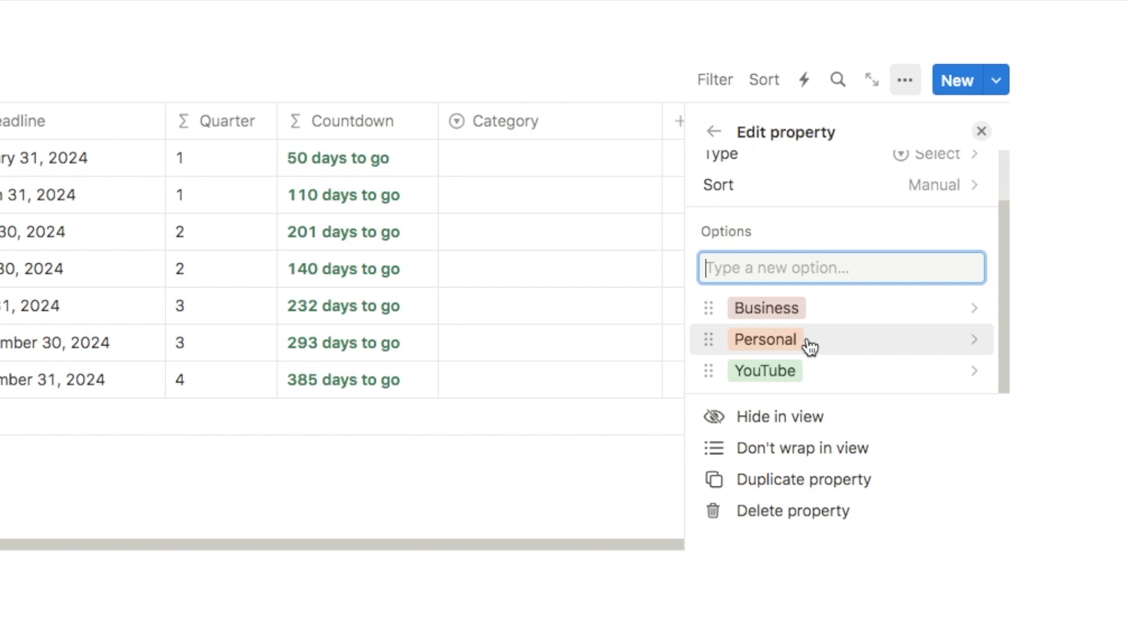
# - Recolour the Category options: YouTube red, Personal green and Business blue
pyautogui.click(769, 381)
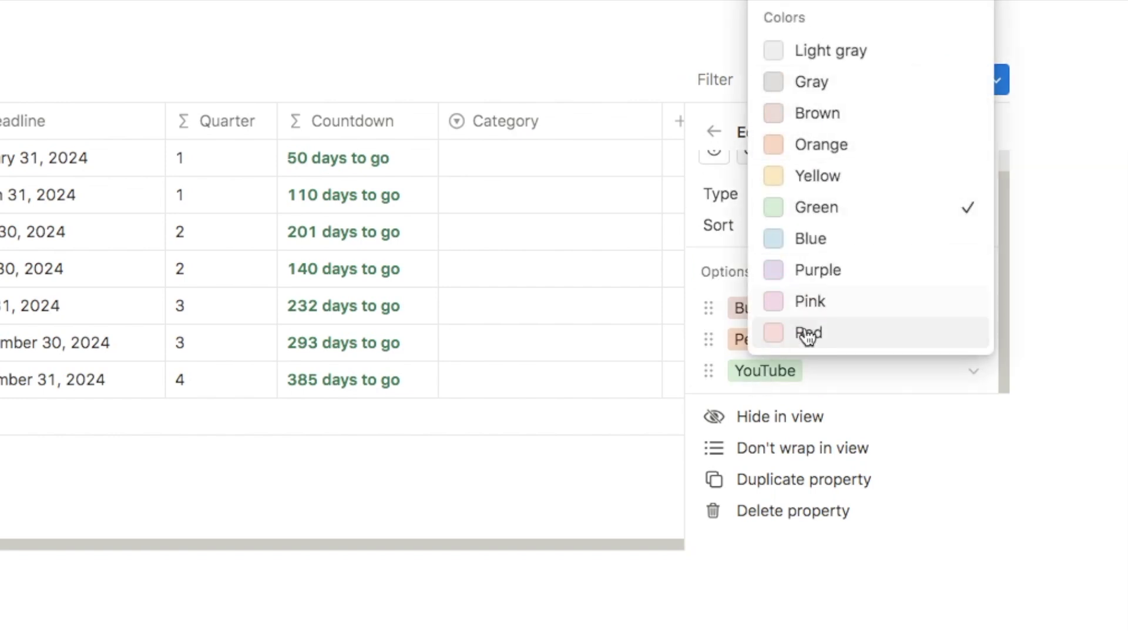
pyautogui.click(808, 336)
pyautogui.click(744, 339)
pyautogui.click(748, 347)
pyautogui.click(832, 178)
pyautogui.click(747, 313)
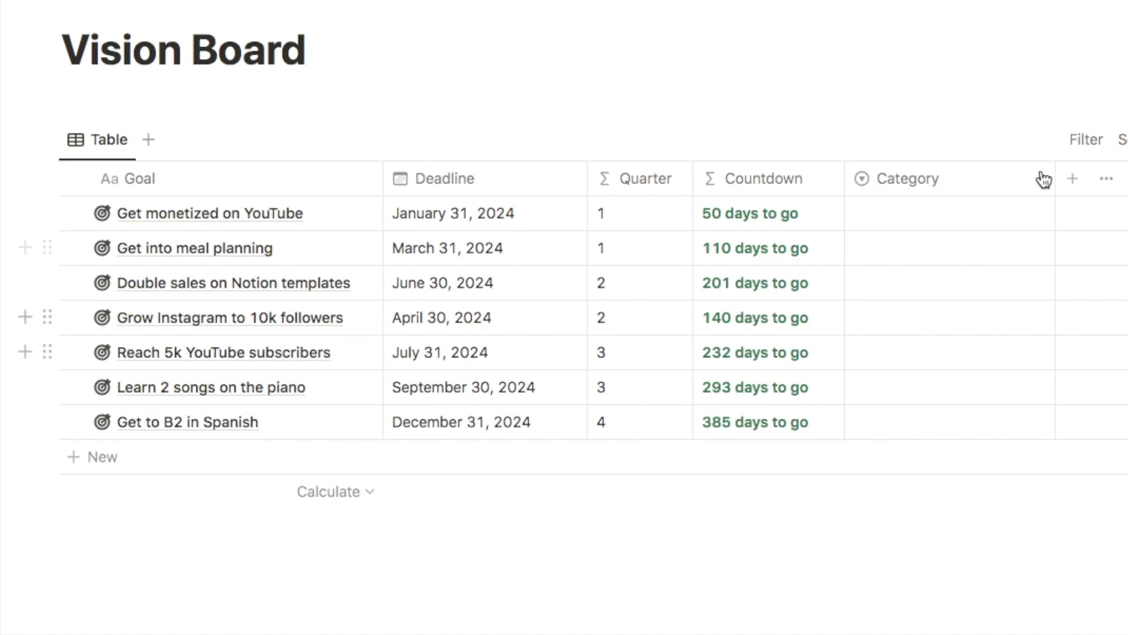
# - Set the category of the "Get monetized on YouTube" goal to YouTube
pyautogui.click(894, 222)
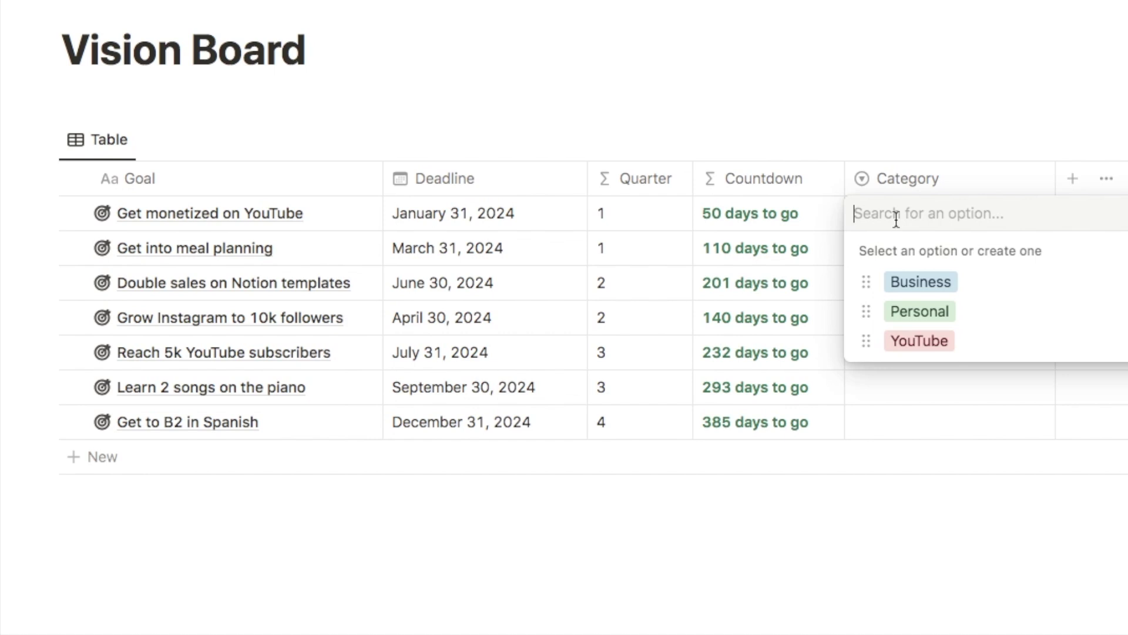
pyautogui.click(920, 341)
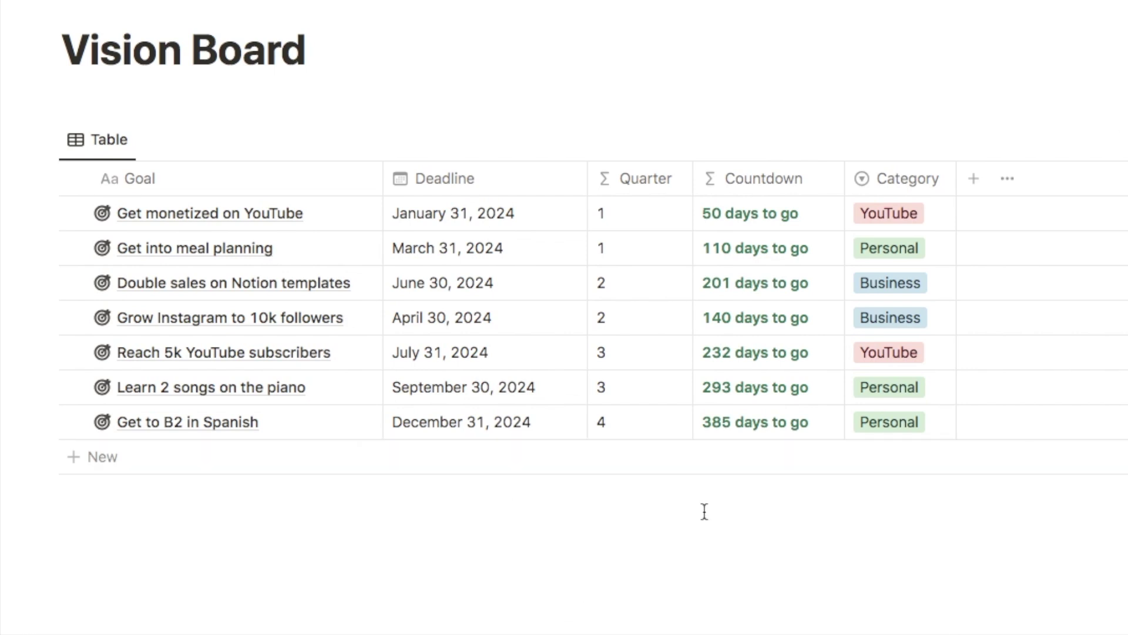
# - Add a Checkbox property named "Mark as complete" to the goals table
pyautogui.click(973, 178)
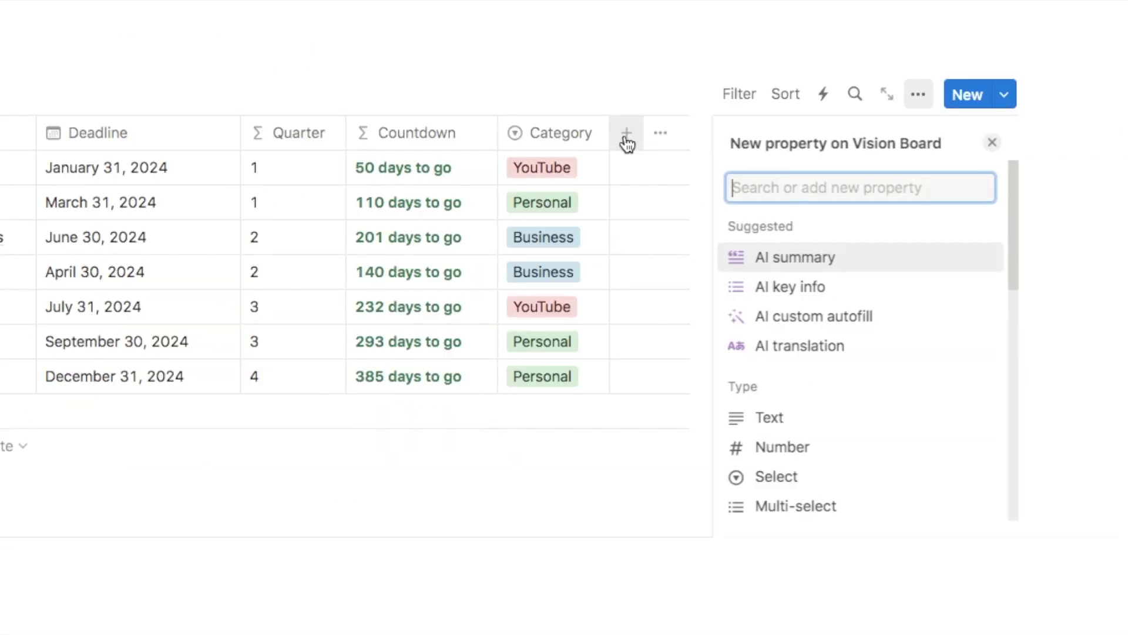
pyautogui.write('check')
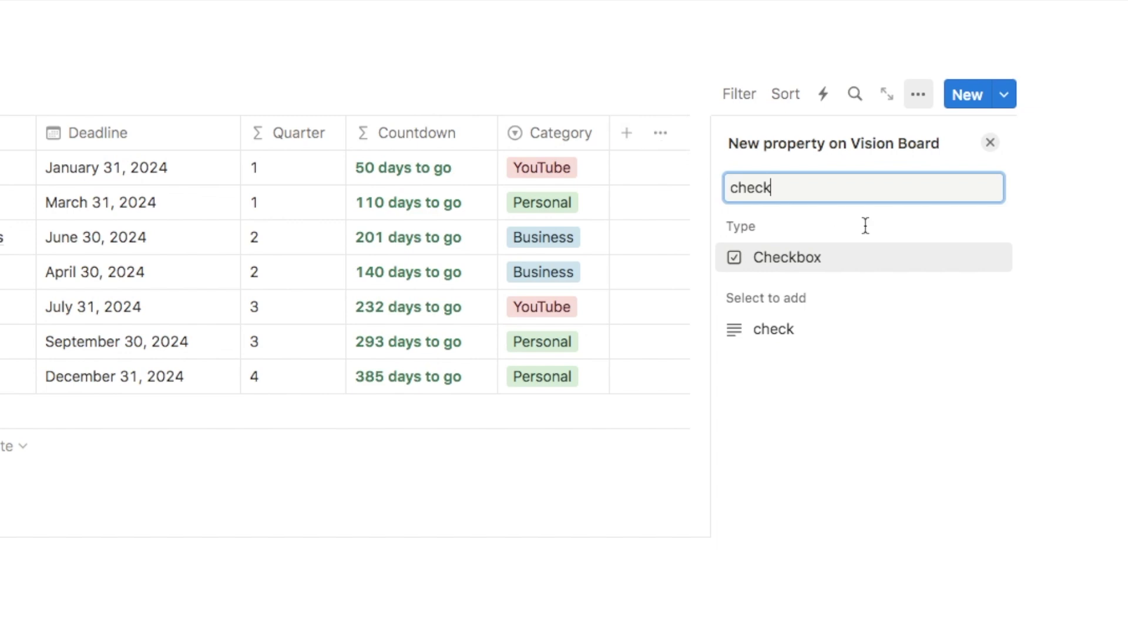
pyautogui.click(812, 265)
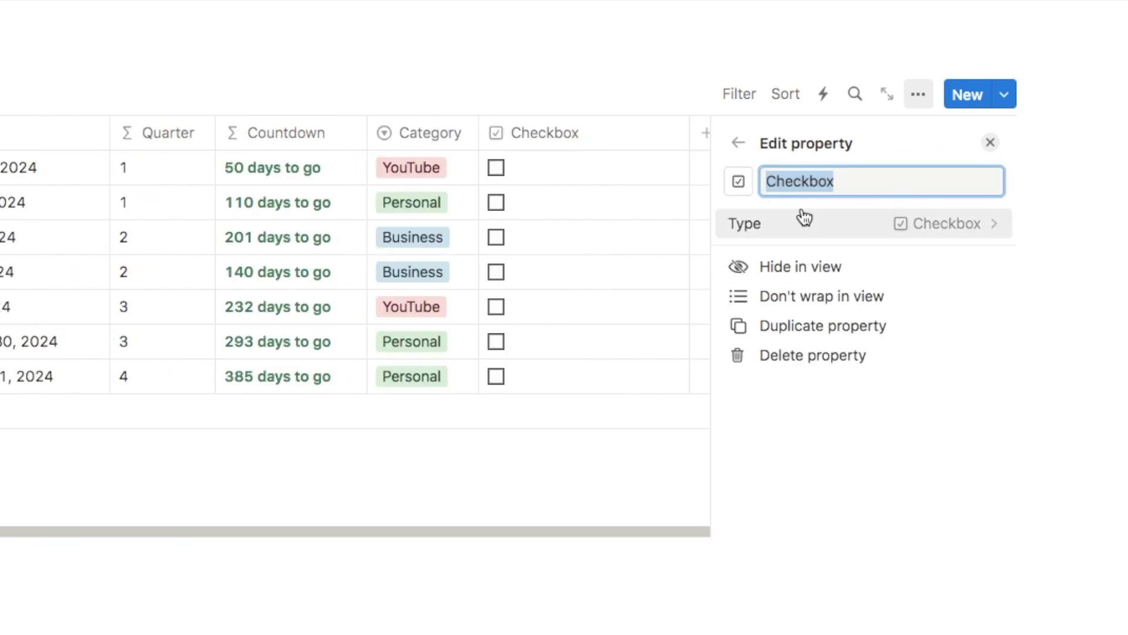
pyautogui.write('Mark as complete')
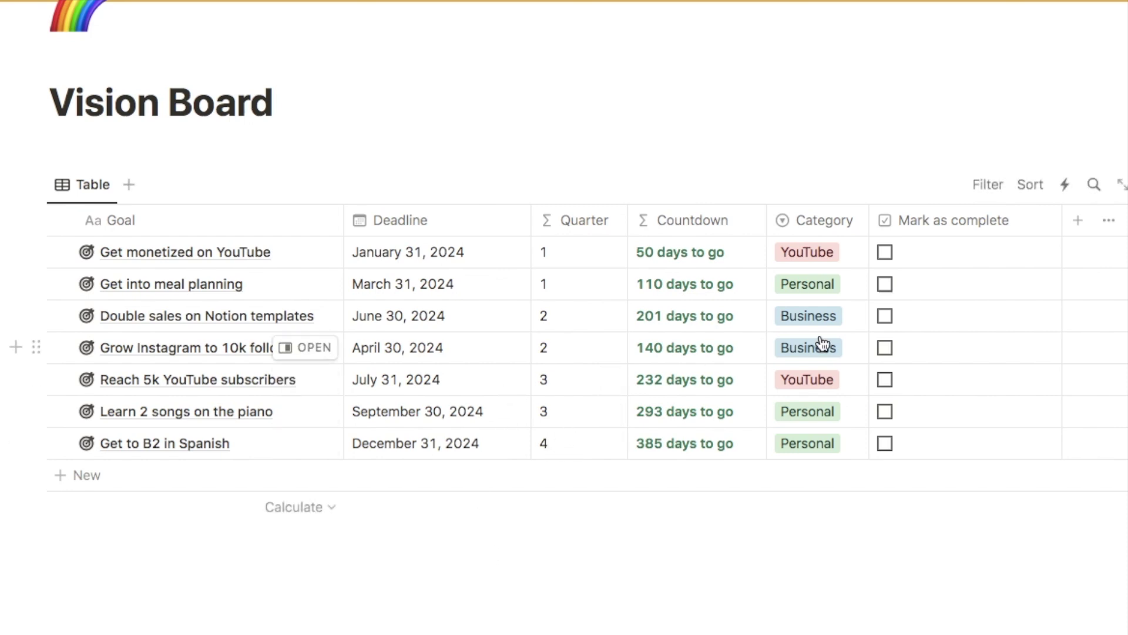
# - Switch the database view to a Gallery layout with the page cover as card preview
pyautogui.click(1020, 169)
pyautogui.click(908, 268)
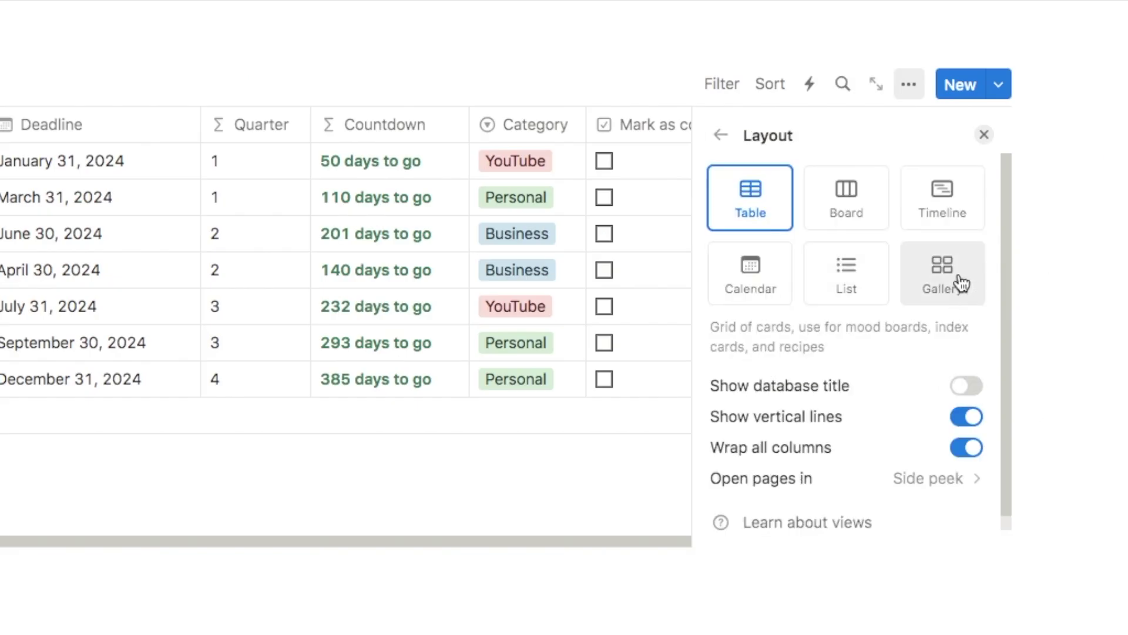
pyautogui.click(961, 284)
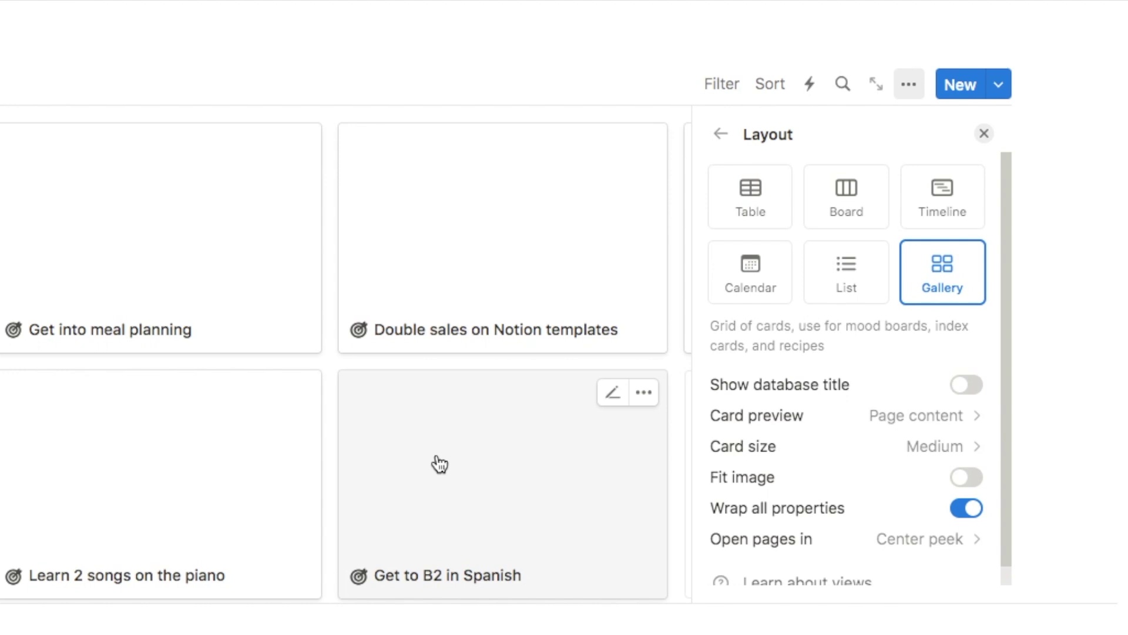
pyautogui.click(754, 421)
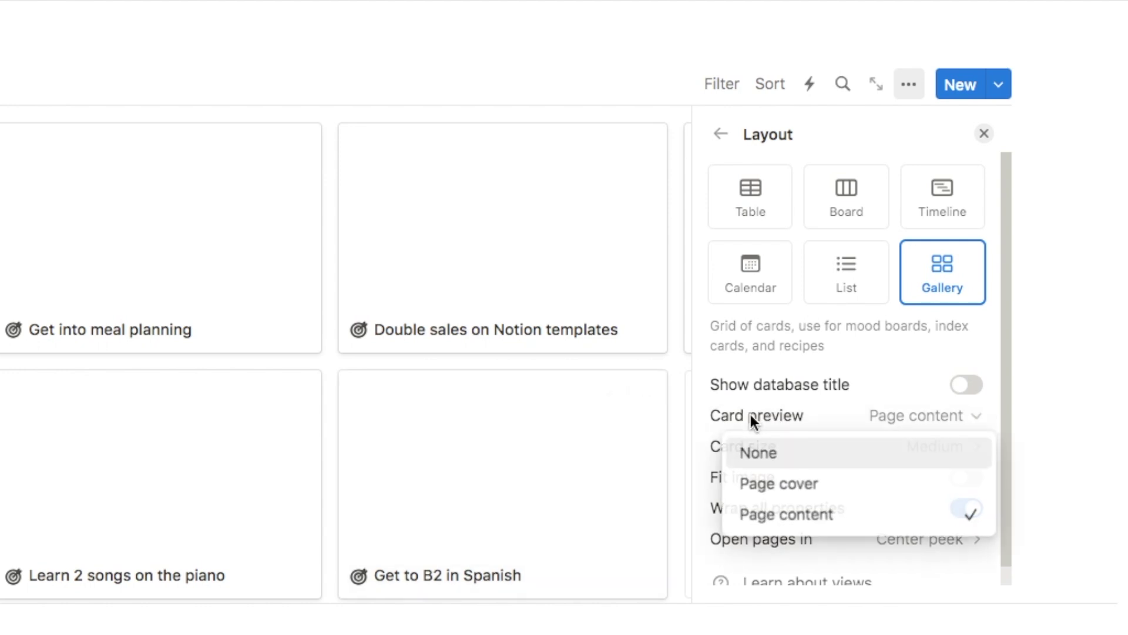
pyautogui.click(778, 494)
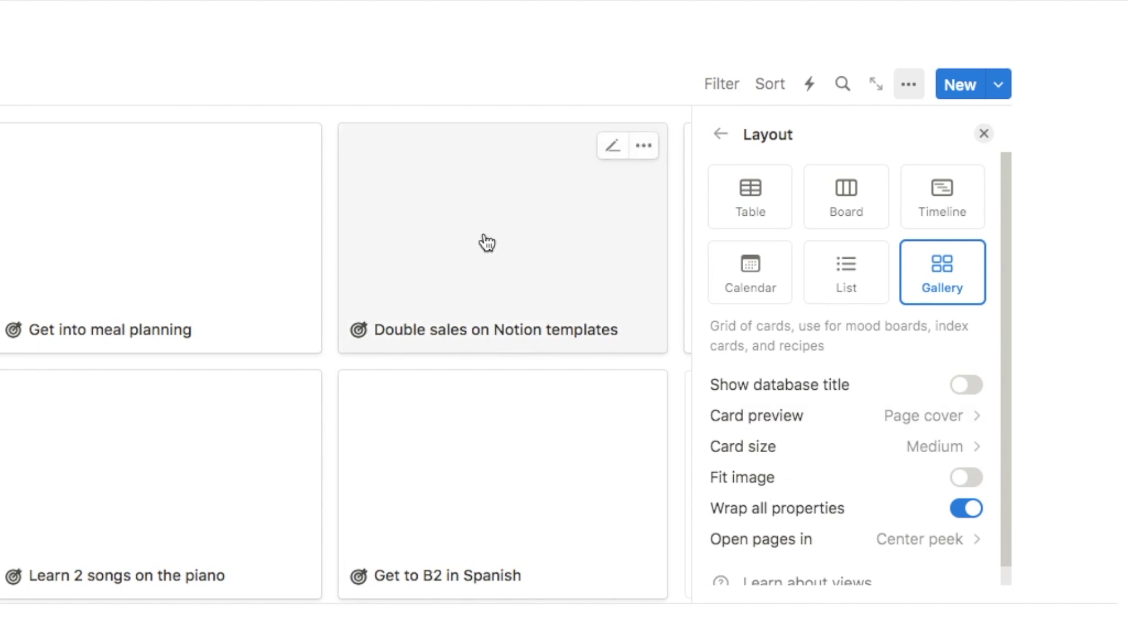
pyautogui.click(984, 134)
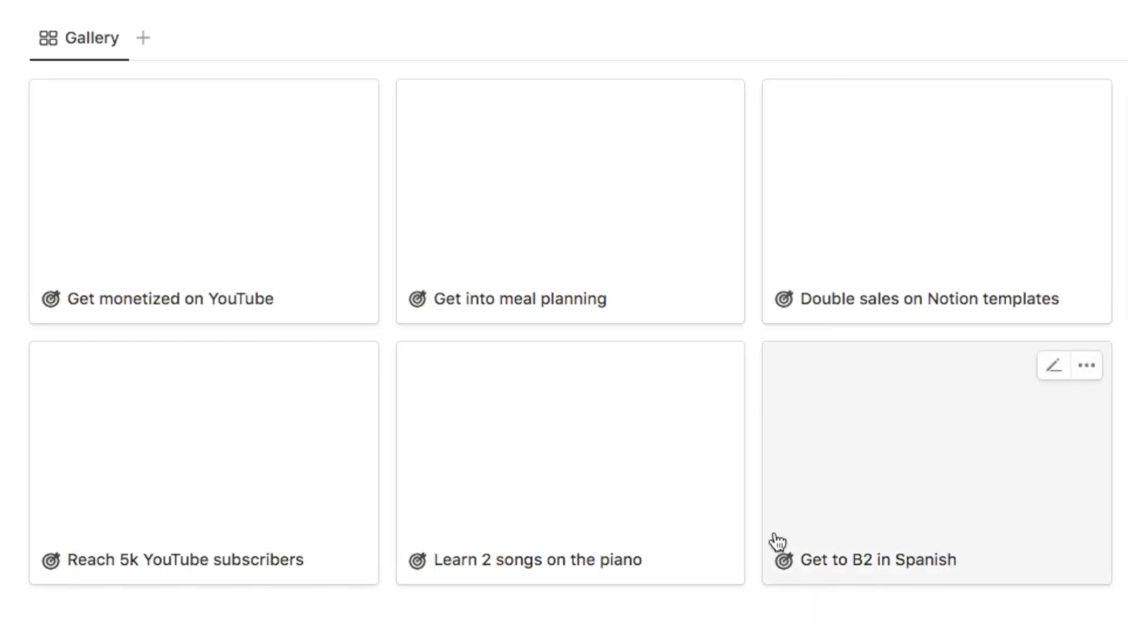
# - Open the "Get monetized on YouTube" goal page and add a cover to it
pyautogui.click(219, 232)
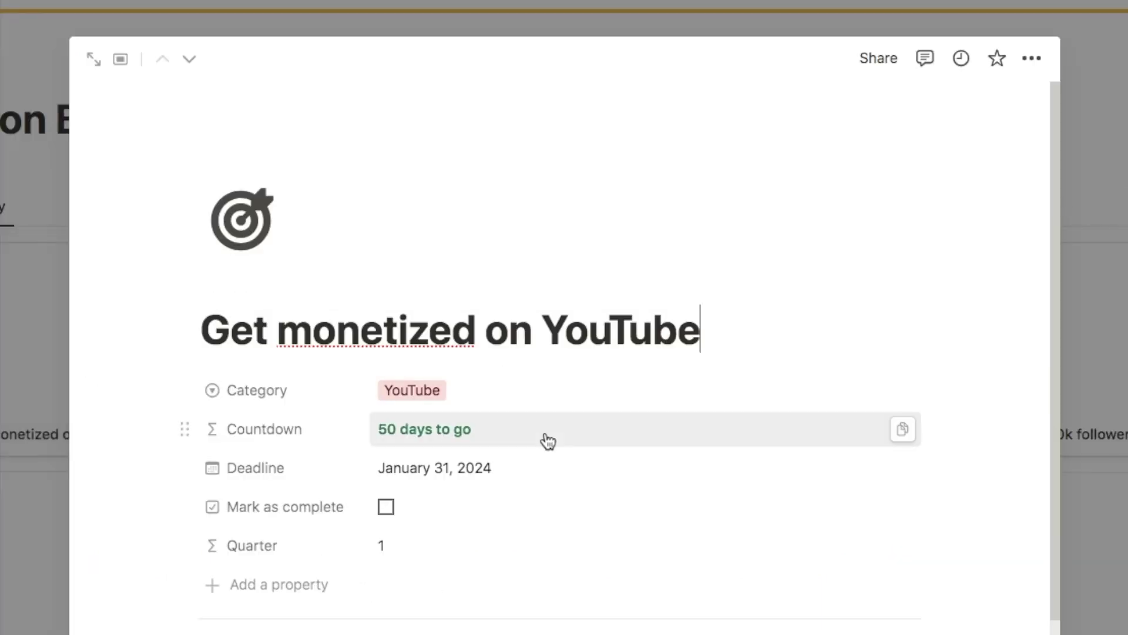
pyautogui.moveTo(246, 290)
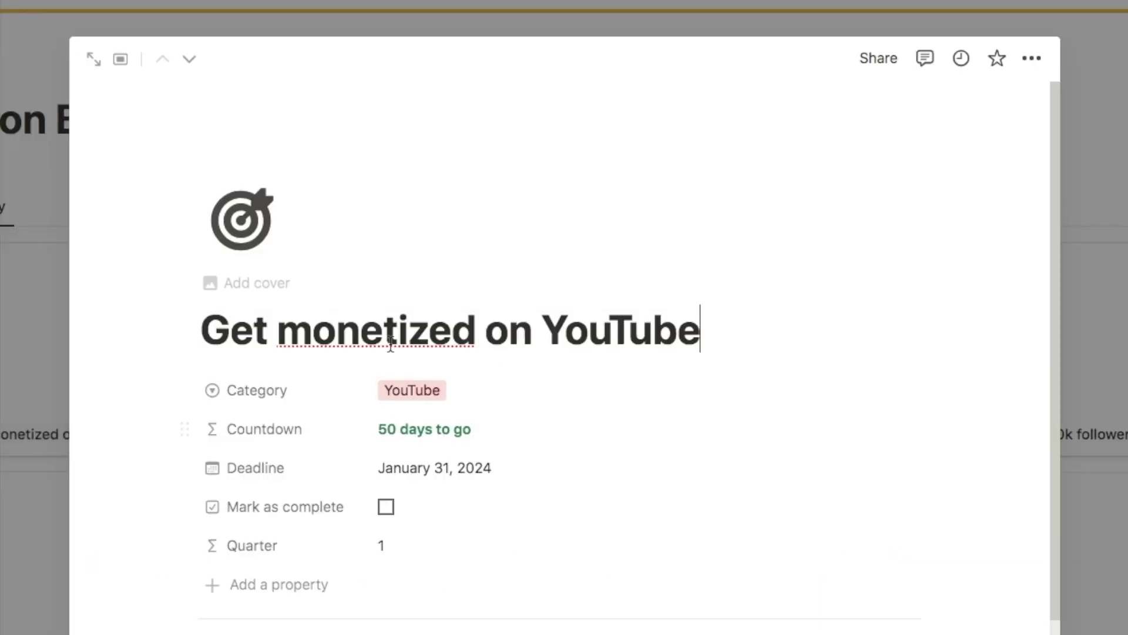
pyautogui.click(243, 289)
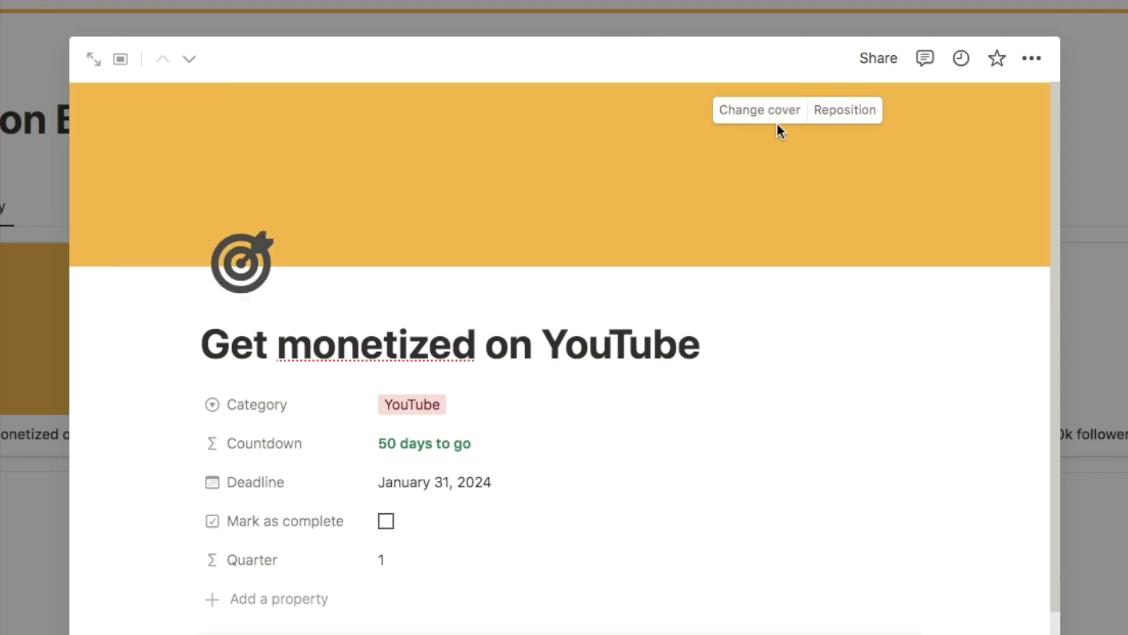
# - Replace the page cover with an Unsplash photo of the YouTube site on a laptop, found by searching "youtube", and close the page
pyautogui.click(747, 110)
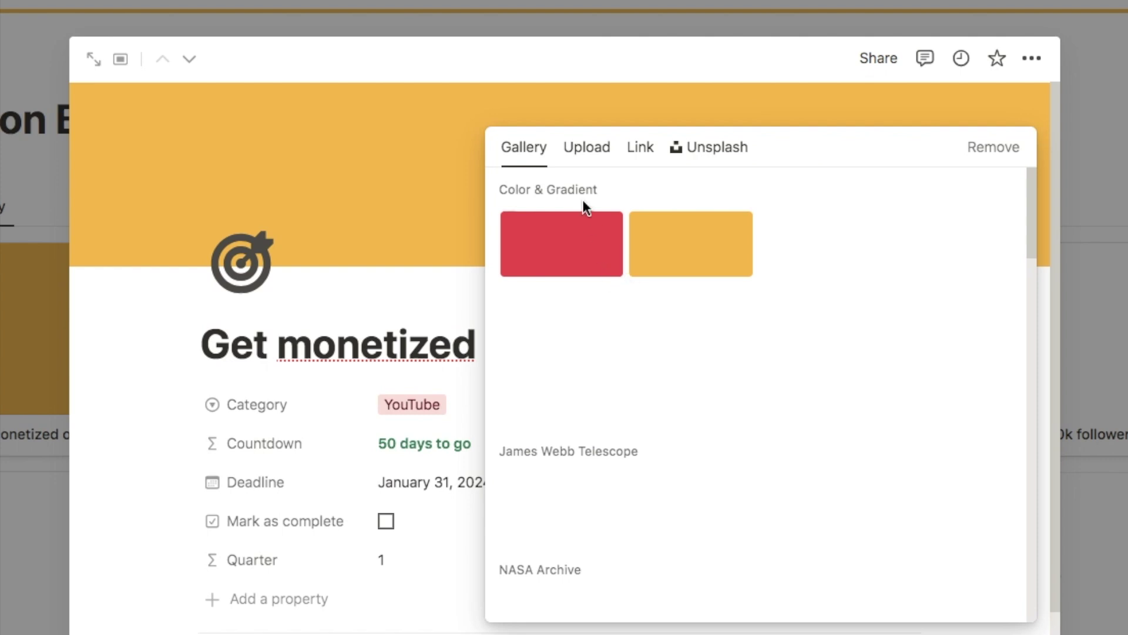
pyautogui.click(587, 149)
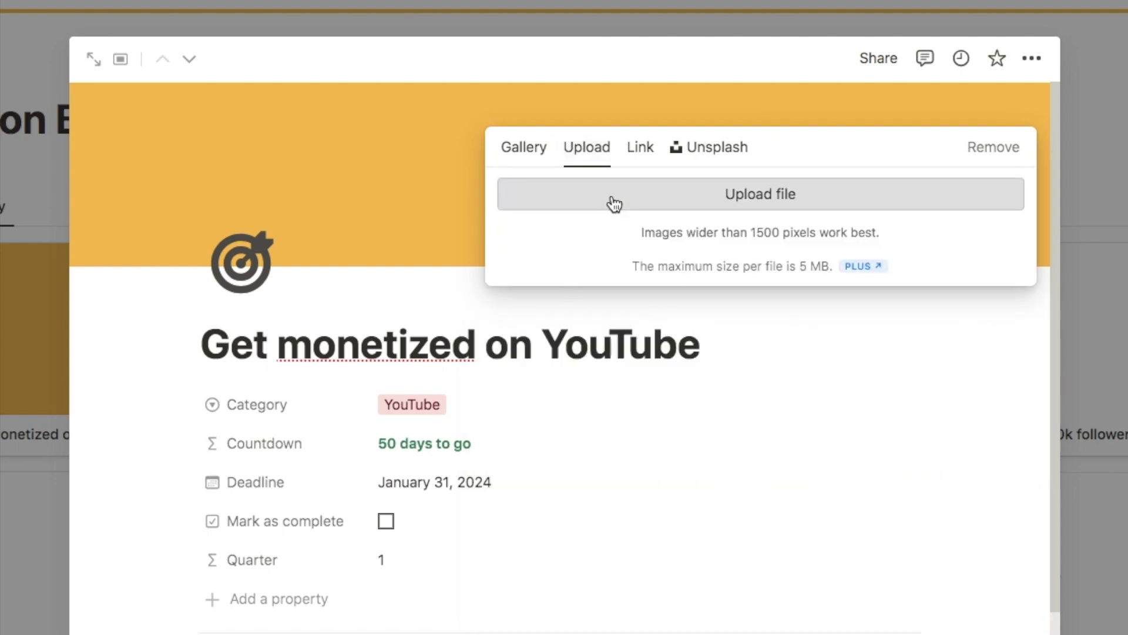
pyautogui.click(640, 147)
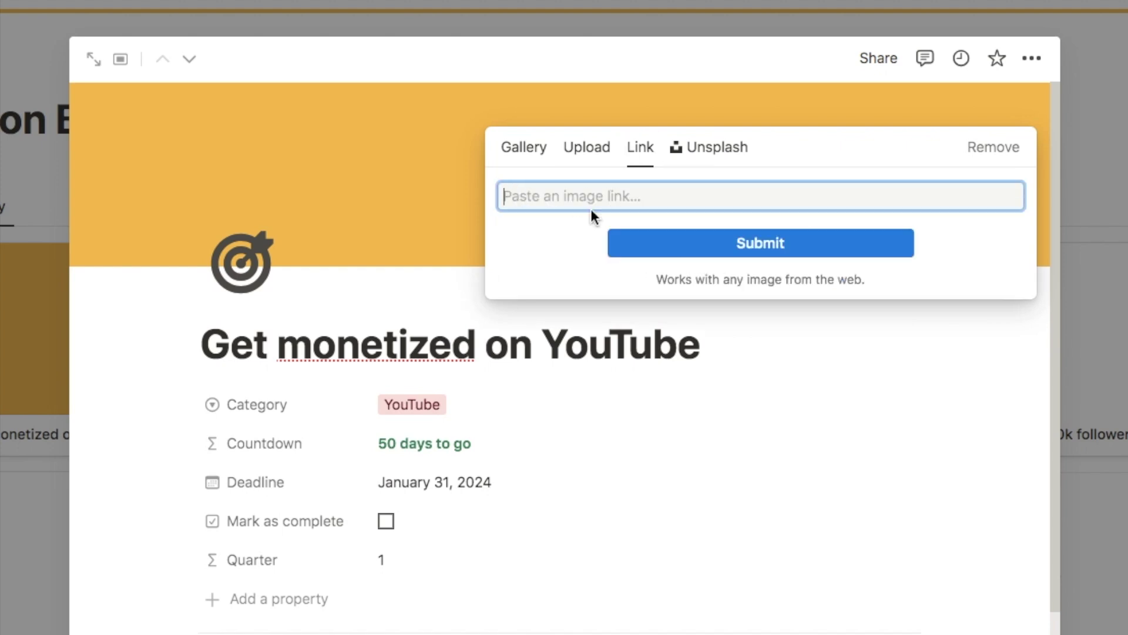
pyautogui.click(707, 157)
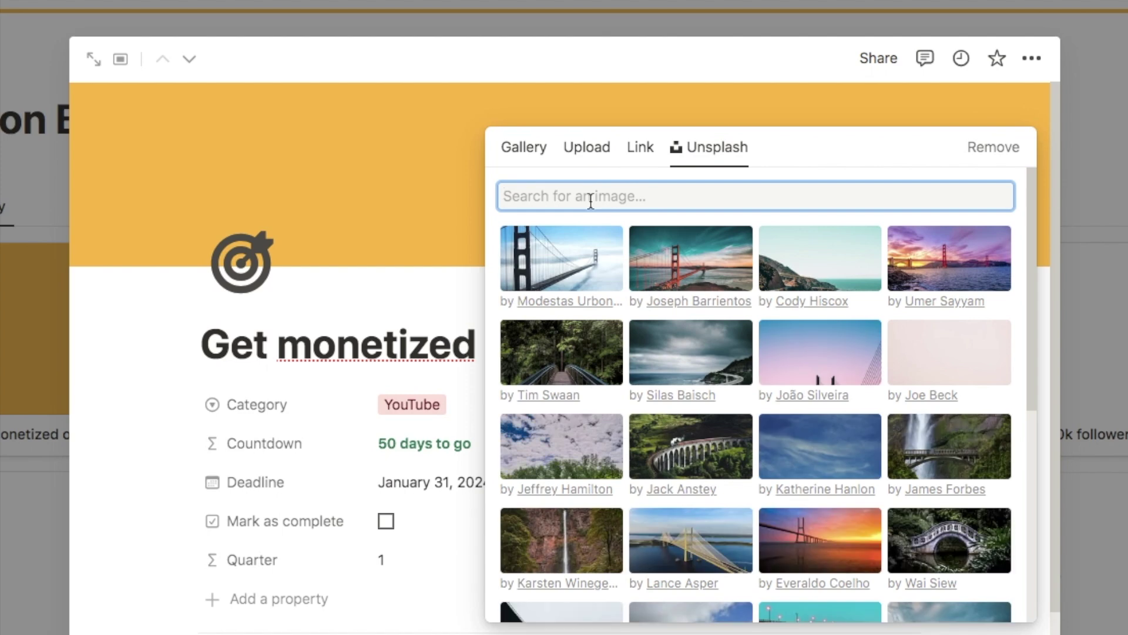
pyautogui.write('youtube')
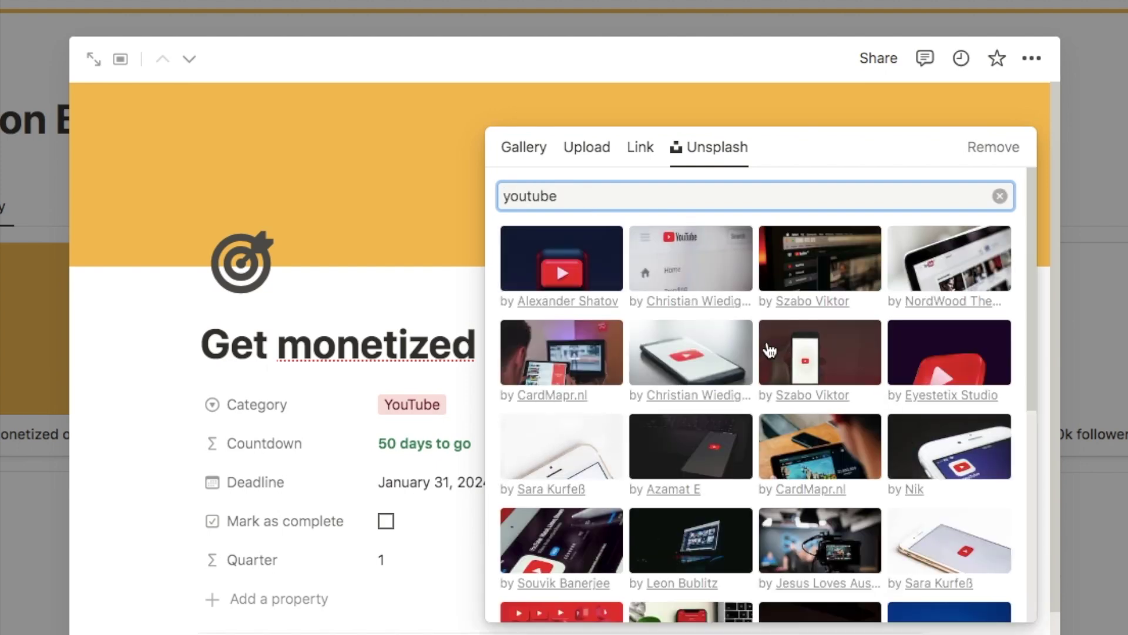
pyautogui.click(944, 269)
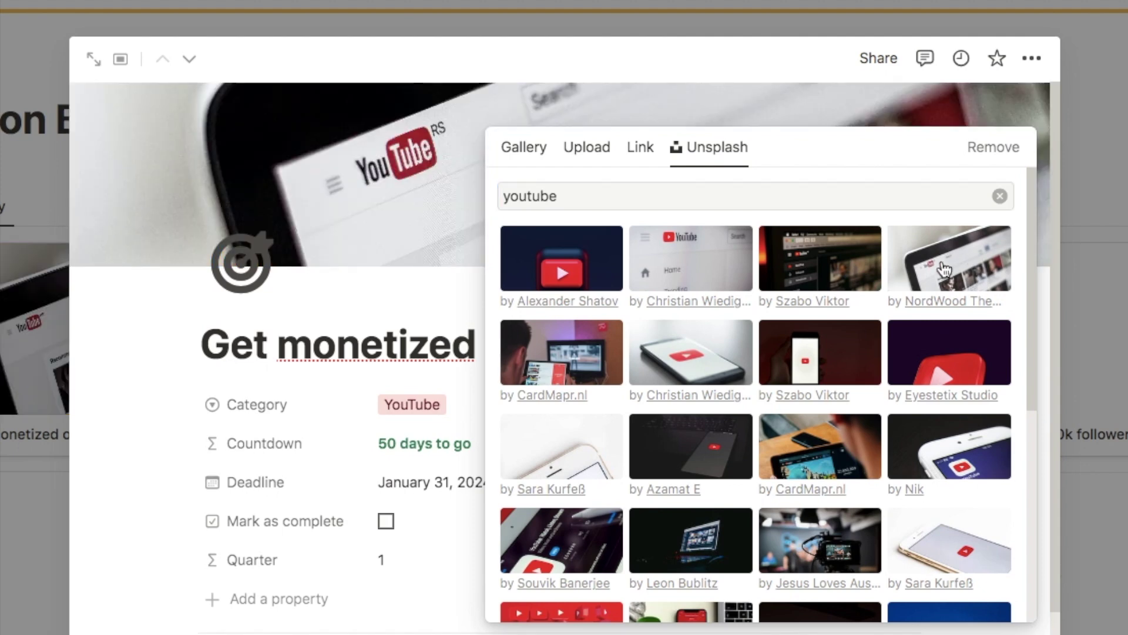
pyautogui.click(333, 299)
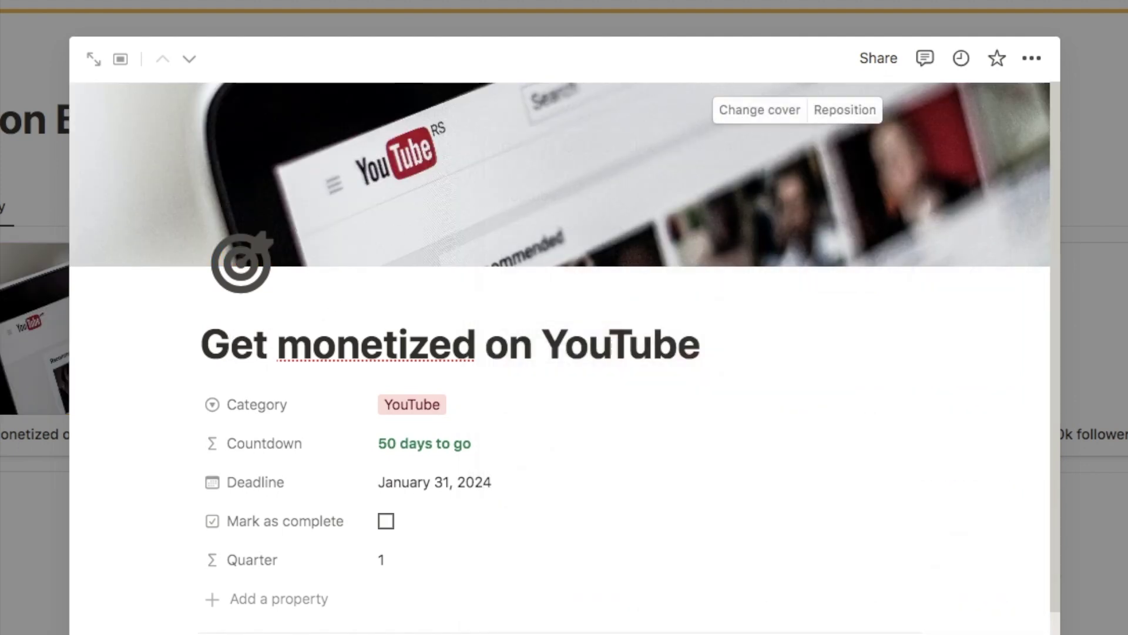
pyautogui.press('Escape')
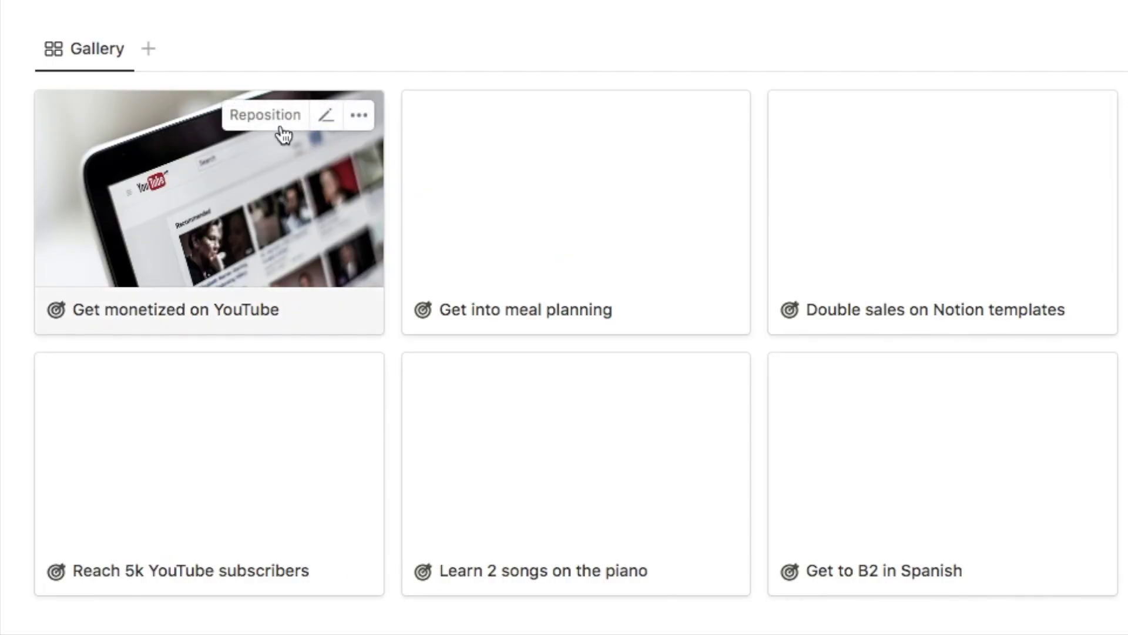
# - Reposition the cover image slightly upwards on the "Get monetized on YouTube" card, and open the "Get into meal planning" card
pyautogui.click(282, 120)
pyautogui.moveTo(285, 192); pyautogui.dragTo(305, 125)
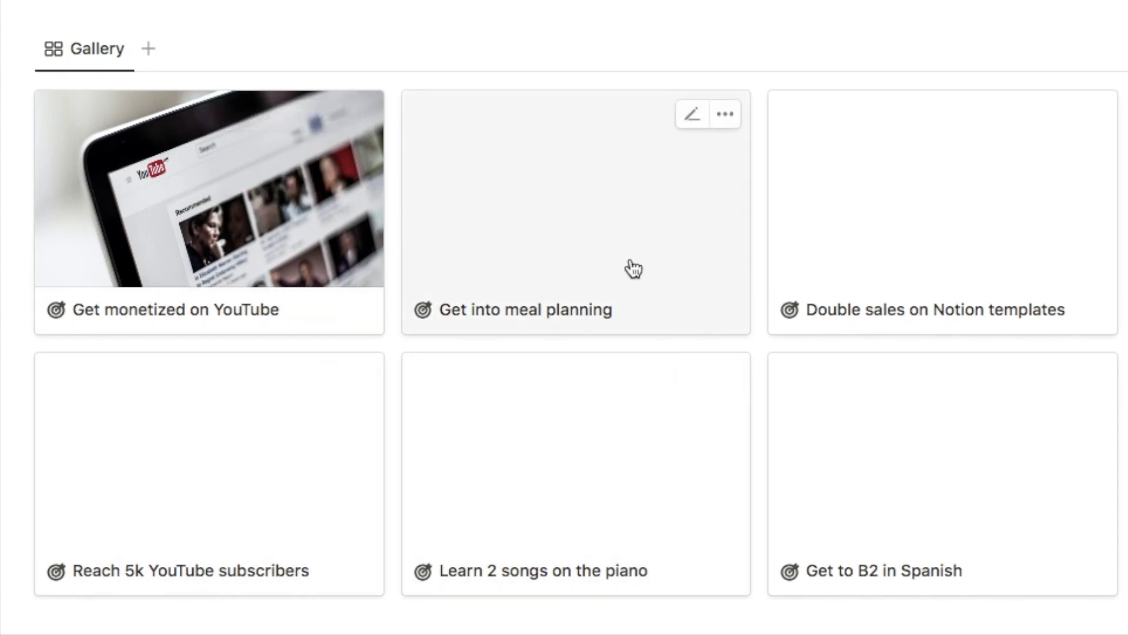
pyautogui.click(633, 268)
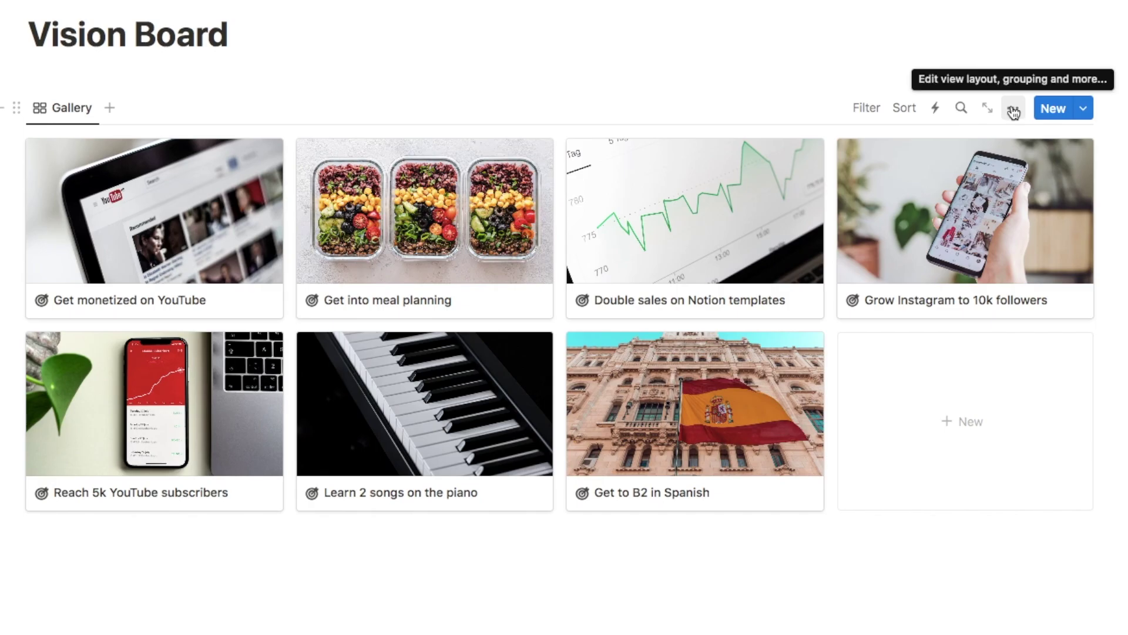
# - Show the Category, Countdown, Deadline and Mark as complete properties on the gallery cards
pyautogui.click(1014, 109)
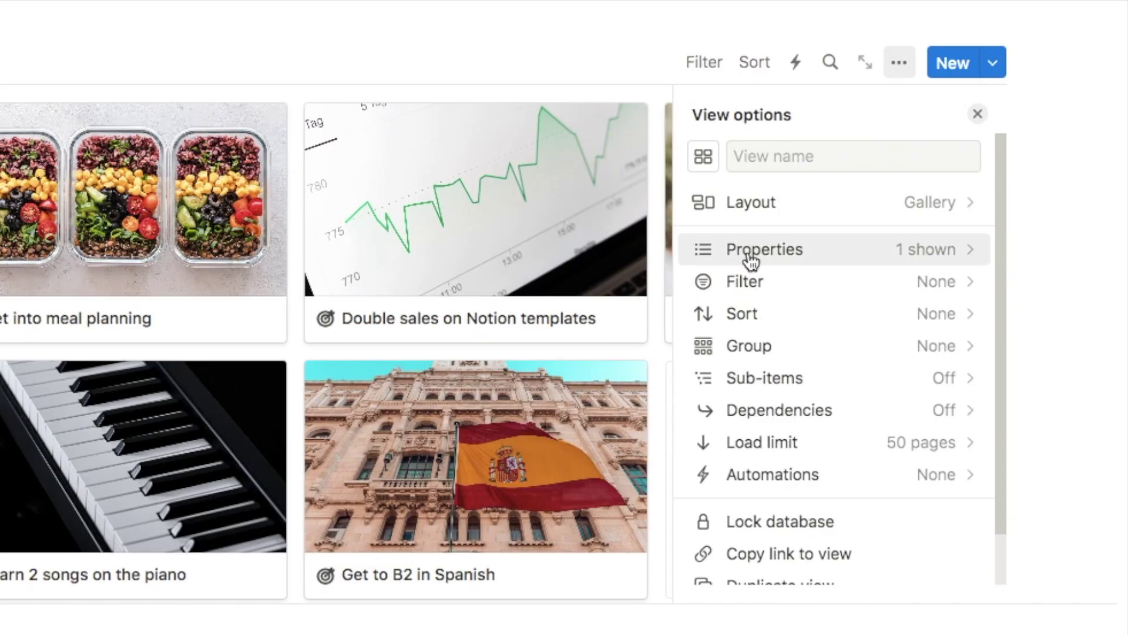
pyautogui.click(898, 252)
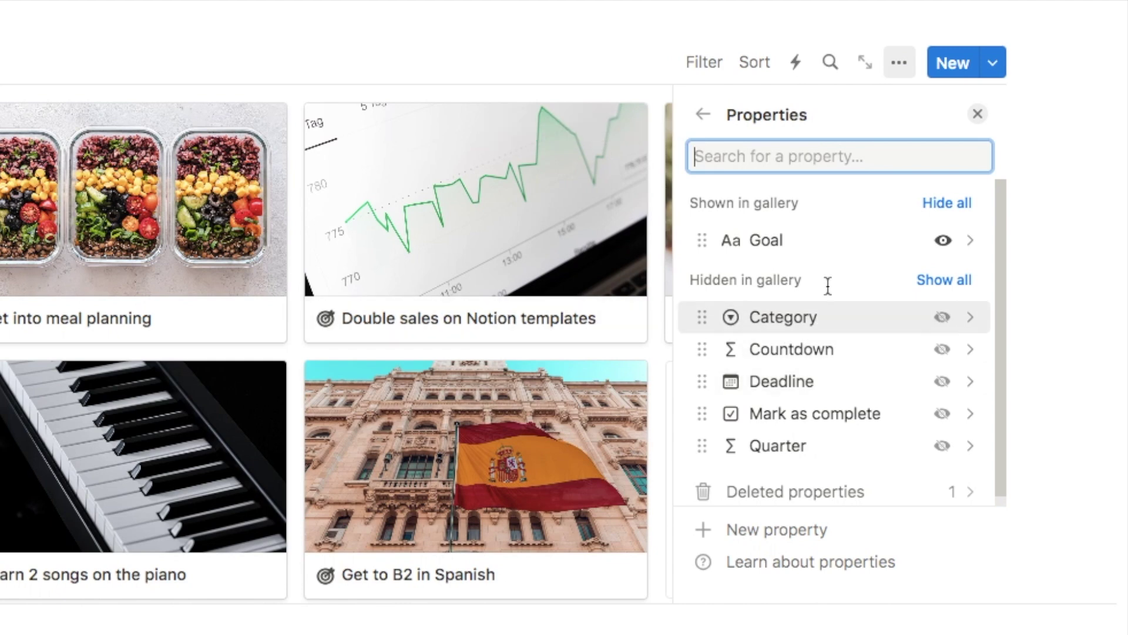
pyautogui.click(942, 317)
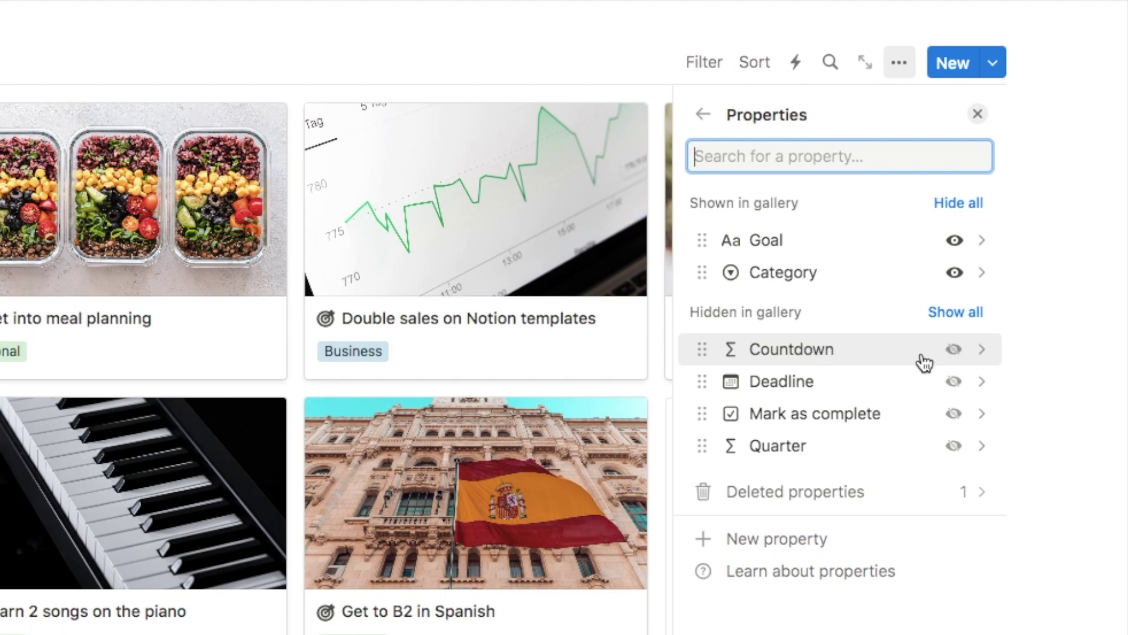
pyautogui.click(955, 352)
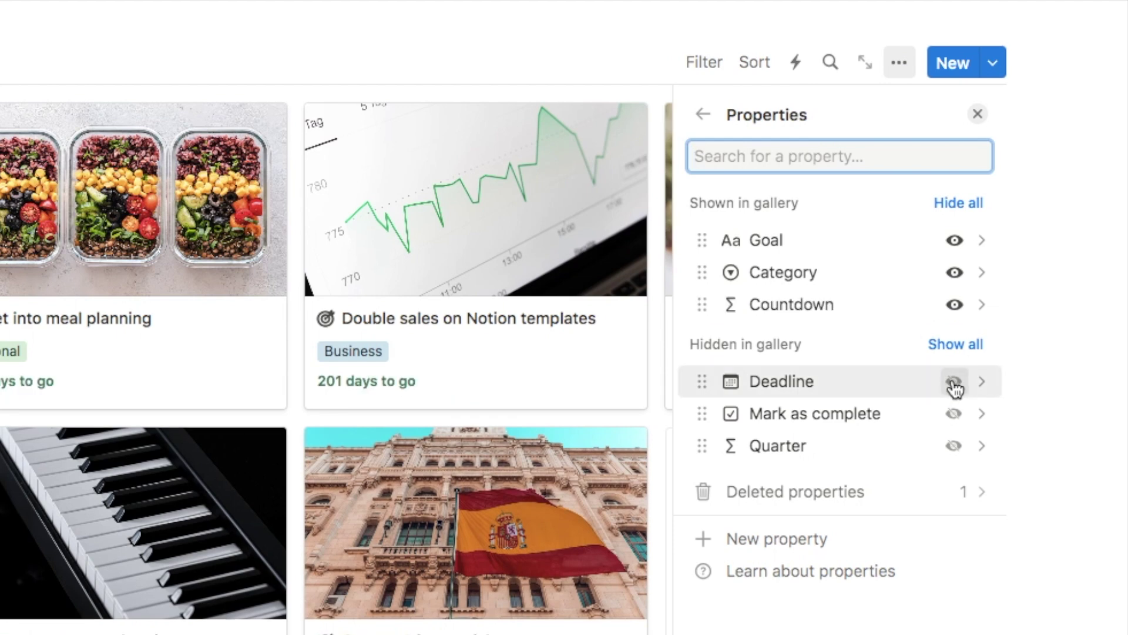
pyautogui.click(953, 381)
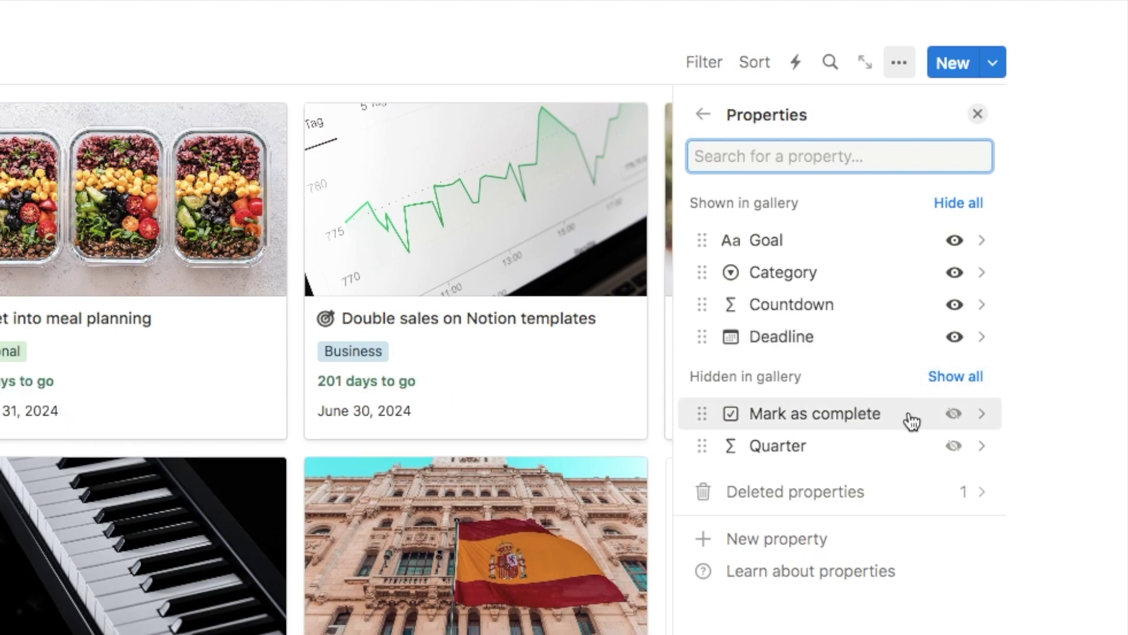
pyautogui.click(954, 414)
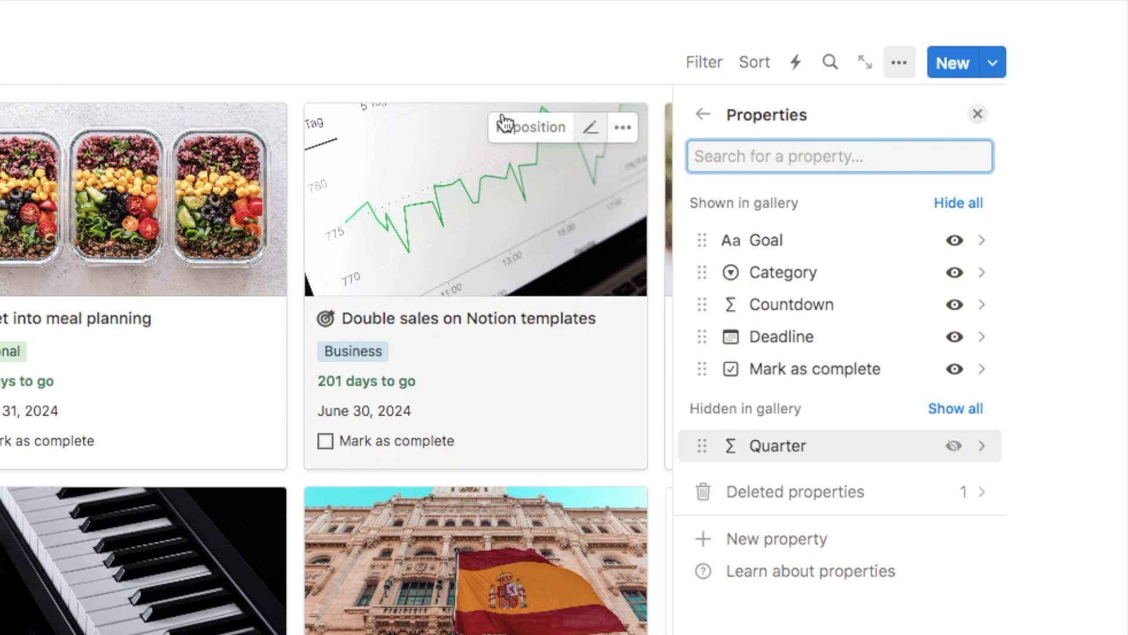
pyautogui.press('Escape')
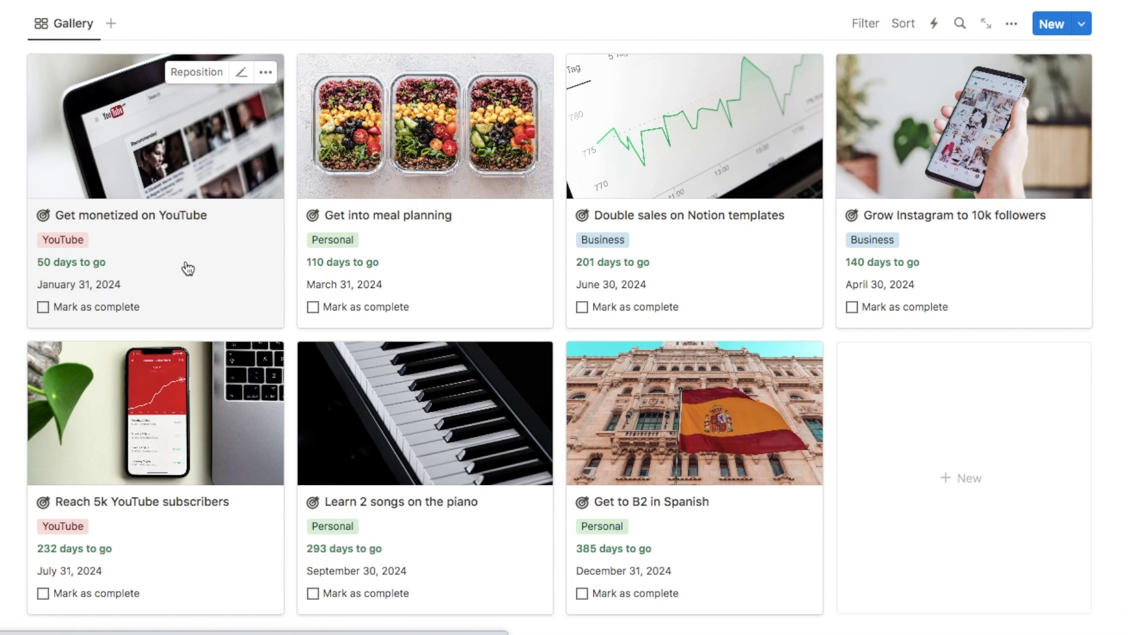
# - Sort the gallery by Deadline in ascending order
pyautogui.click(903, 24)
pyautogui.click(676, 316)
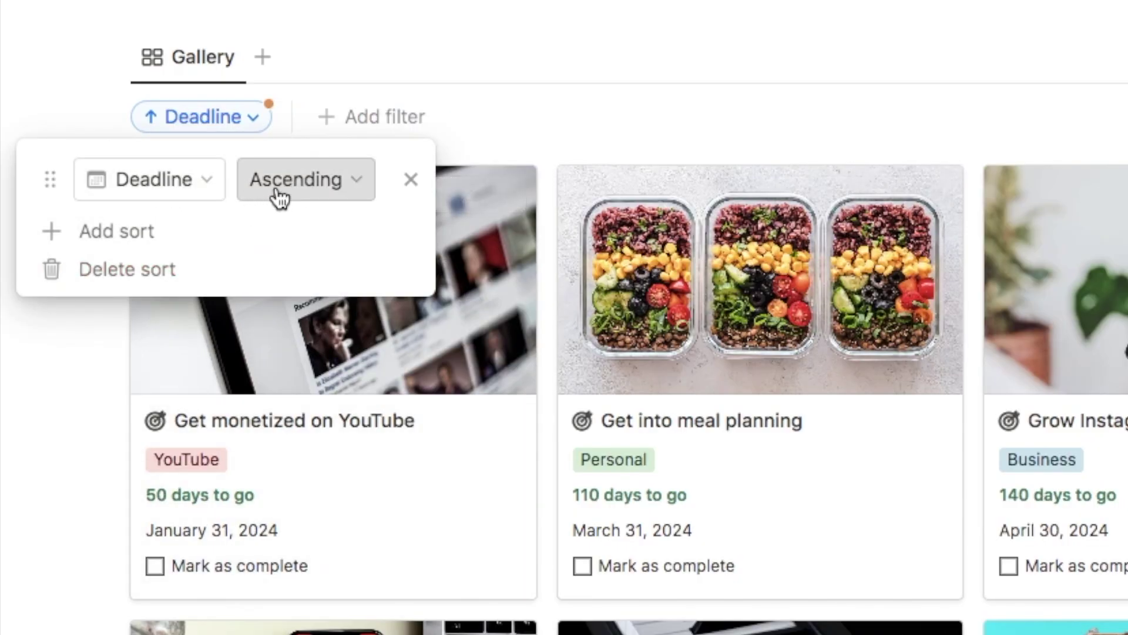
pyautogui.press('Escape')
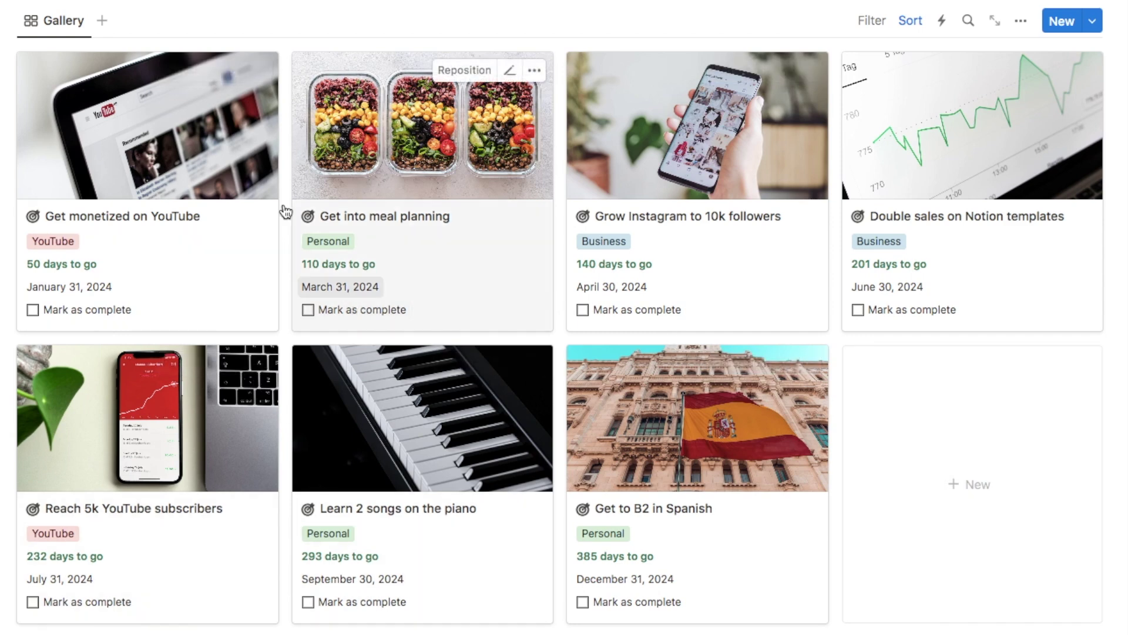
# - Rename the gallery view as Q1 and give it the "circle 2 8th" icon, found by filtering the icons for "circl"
pyautogui.click(63, 26)
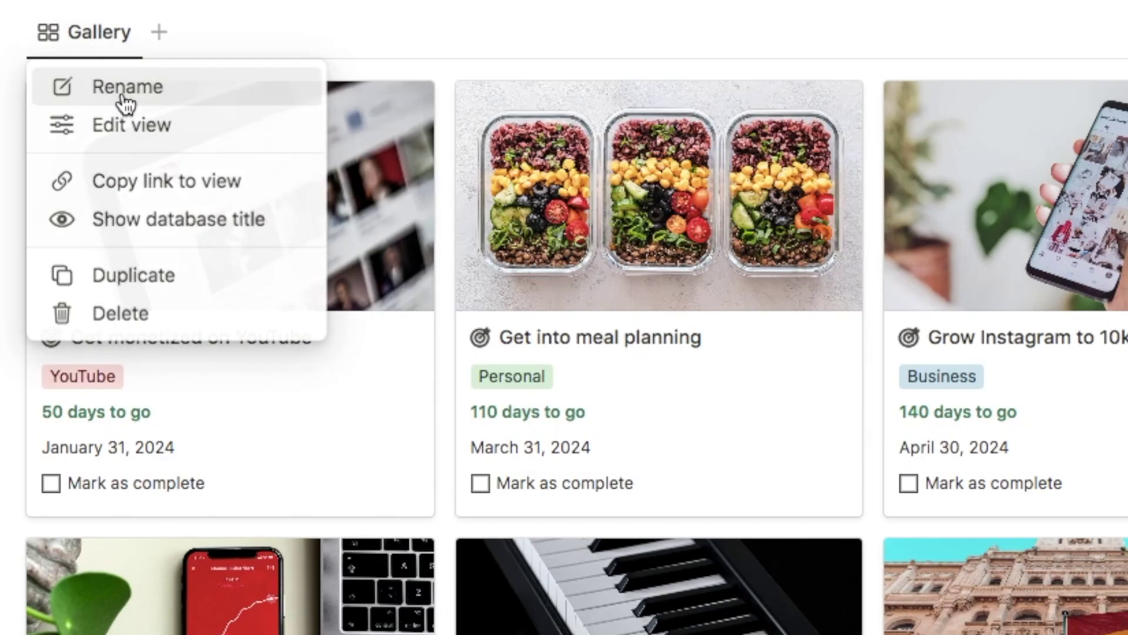
pyautogui.click(122, 97)
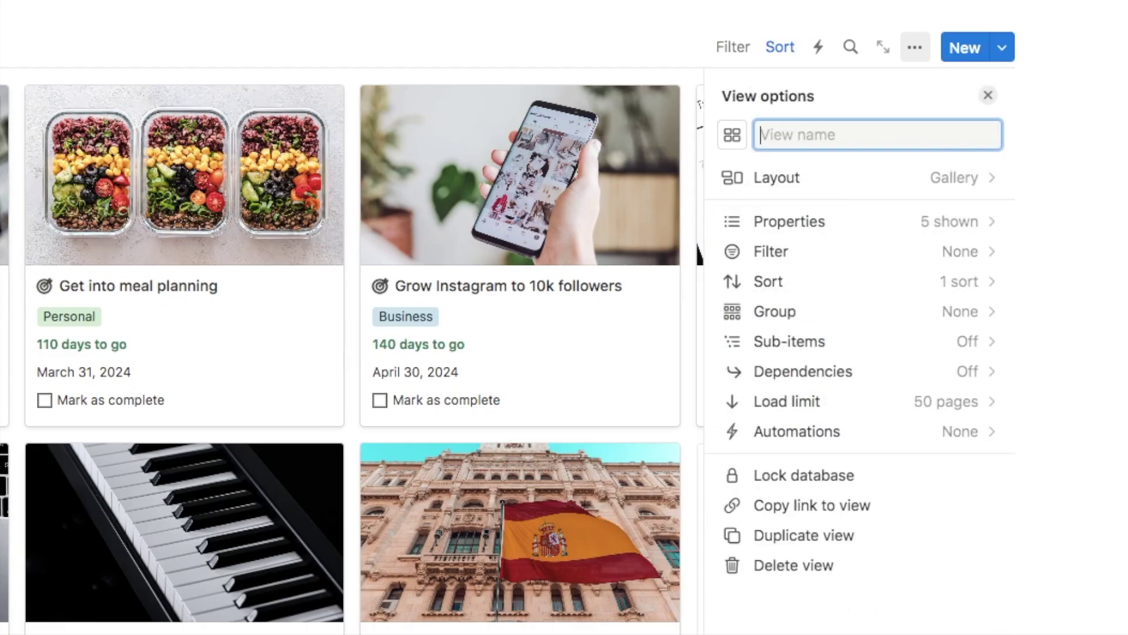
pyautogui.write('Q1')
pyautogui.click(732, 135)
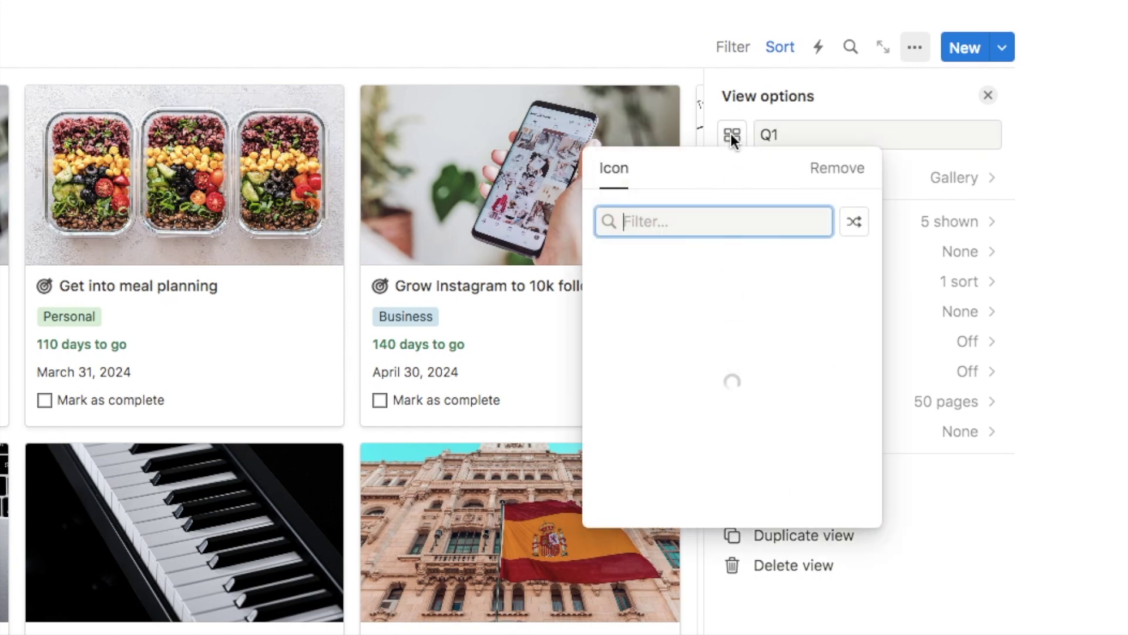
pyautogui.write('circl')
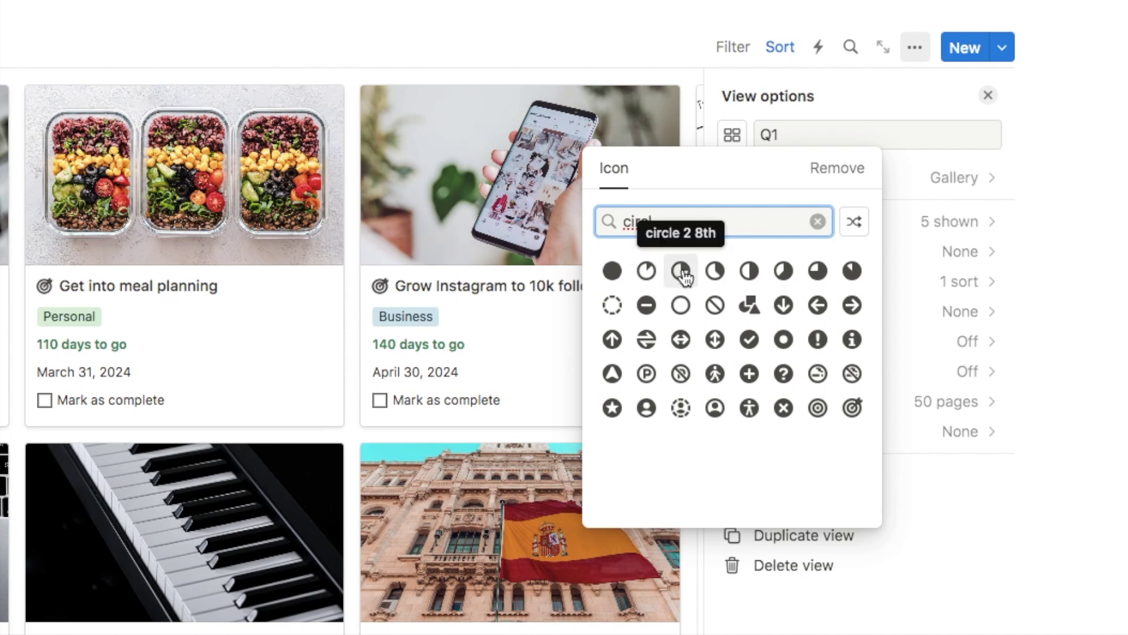
pyautogui.click(681, 271)
pyautogui.press('Escape')
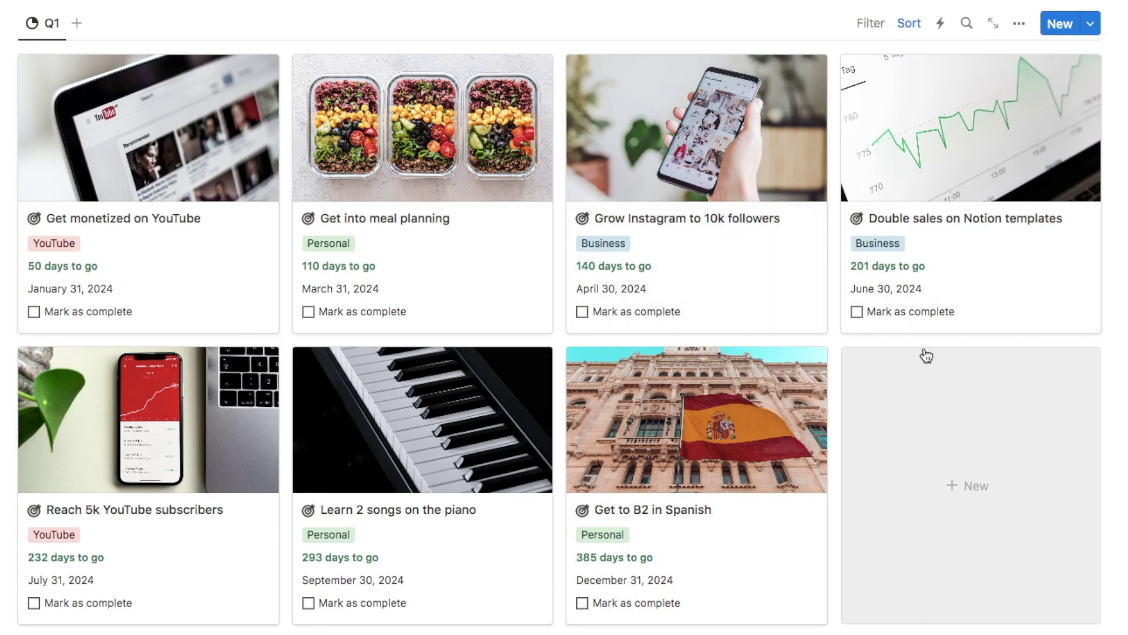
# - Filter the Q1 gallery so that Quarter is 1
pyautogui.click(870, 23)
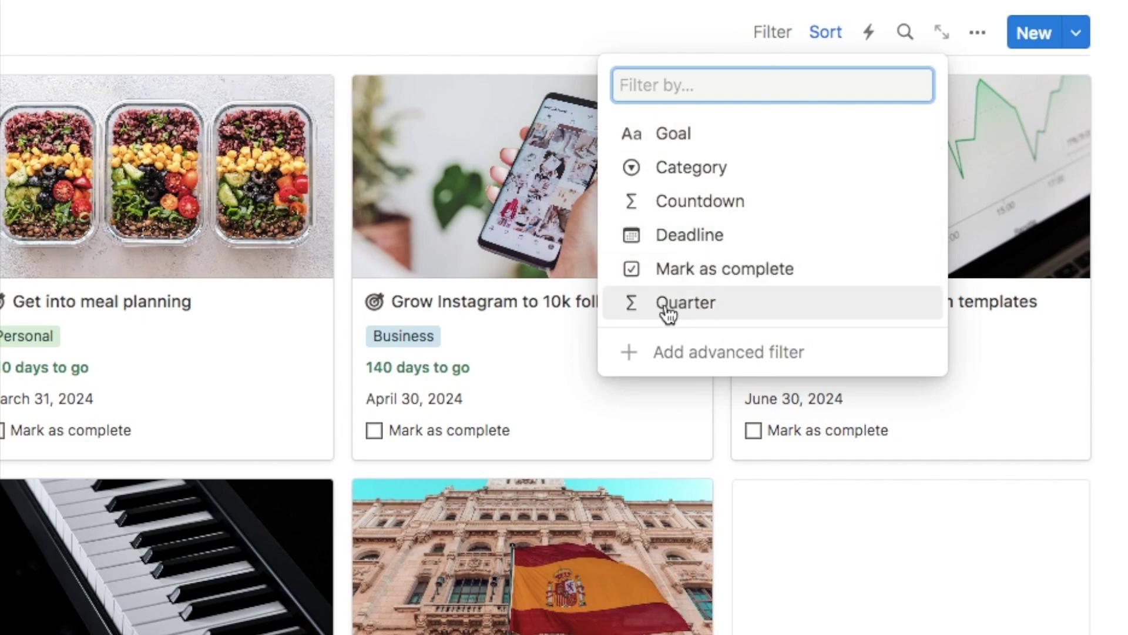
pyautogui.click(704, 307)
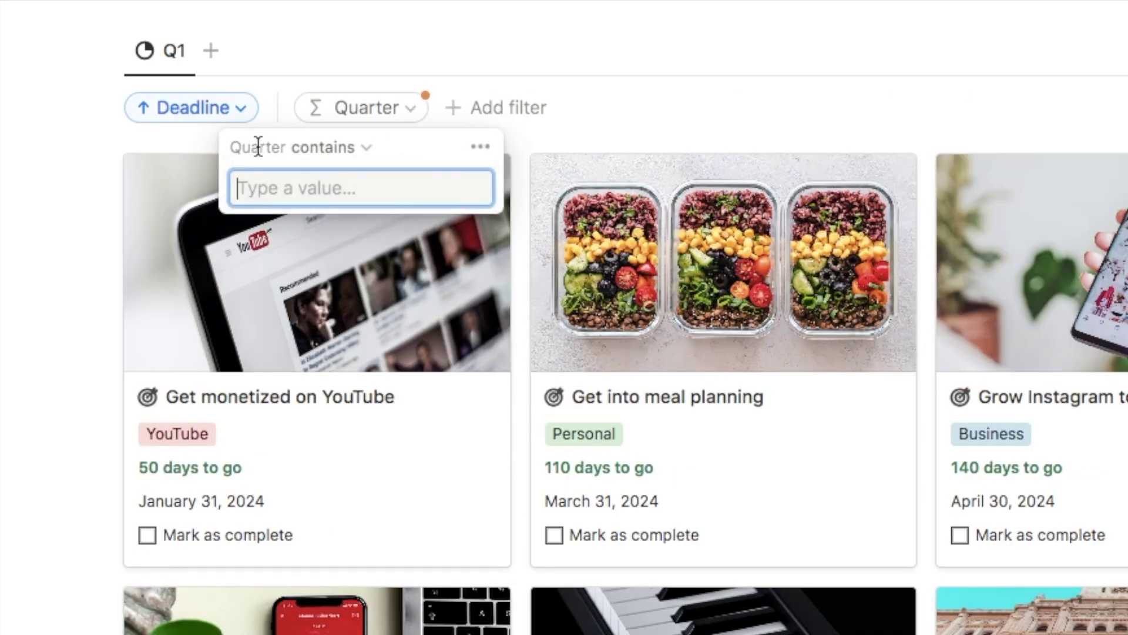
pyautogui.click(310, 149)
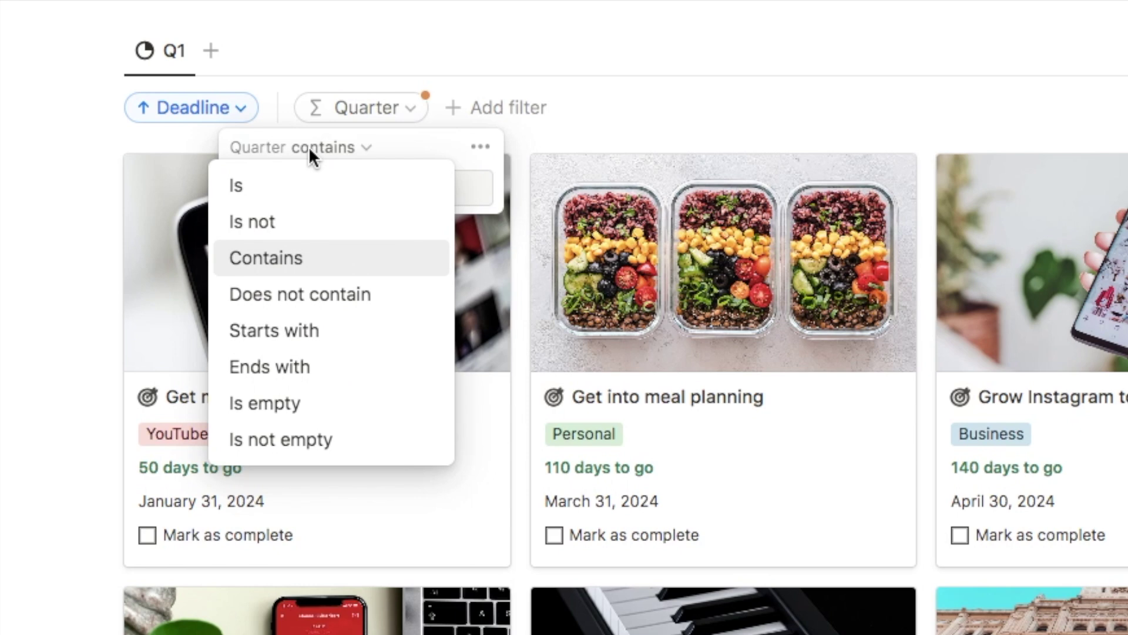
pyautogui.click(259, 193)
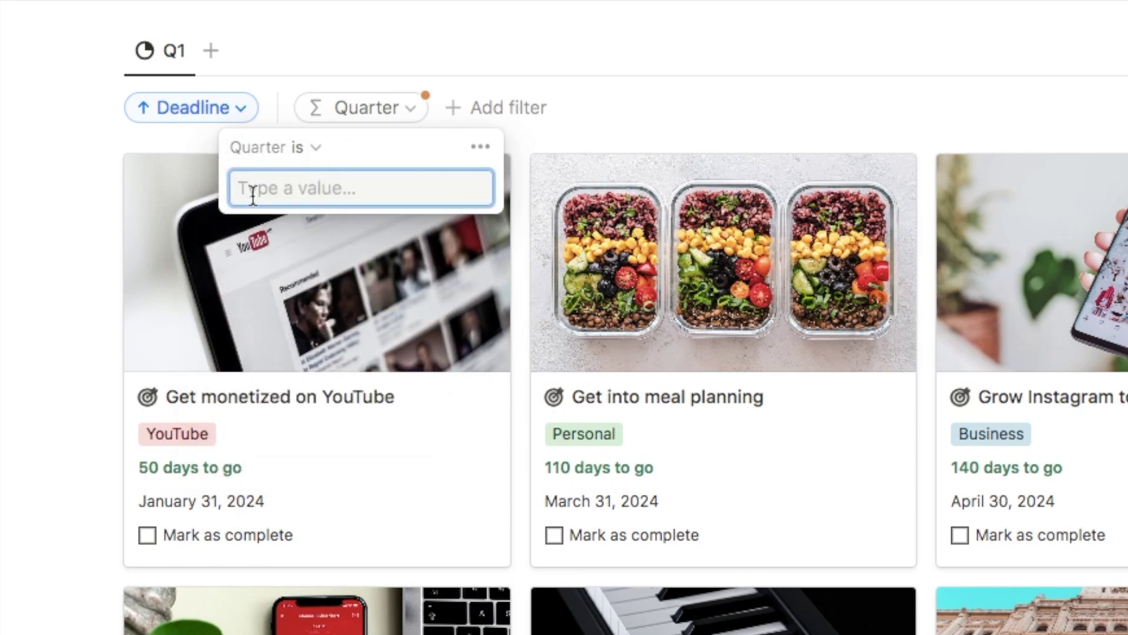
pyautogui.write('1')
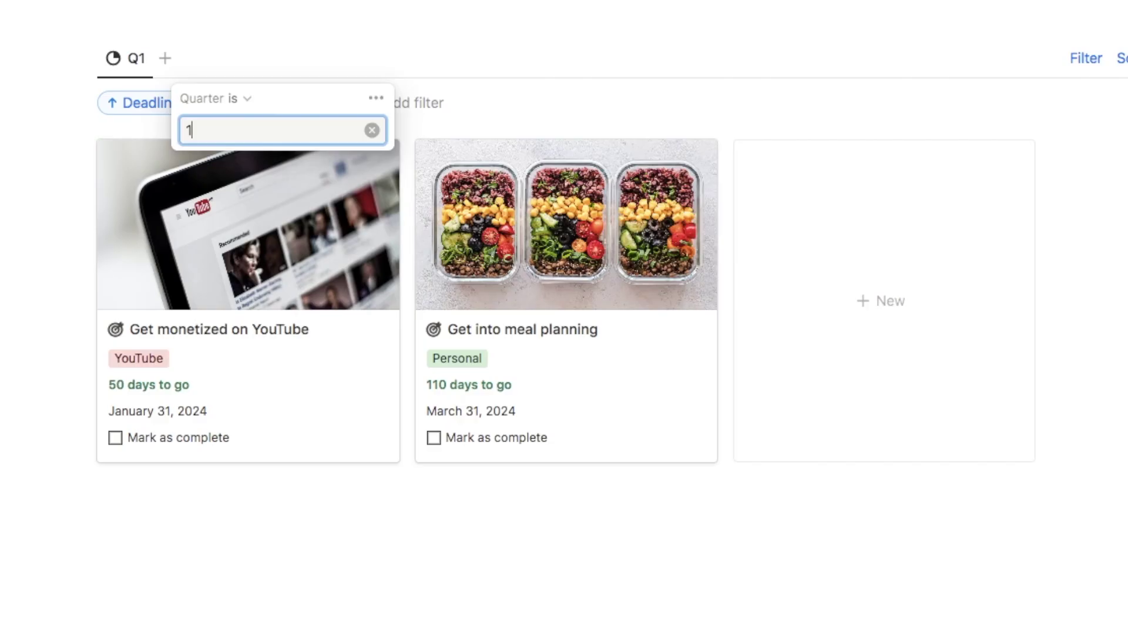
pyautogui.press('Return')
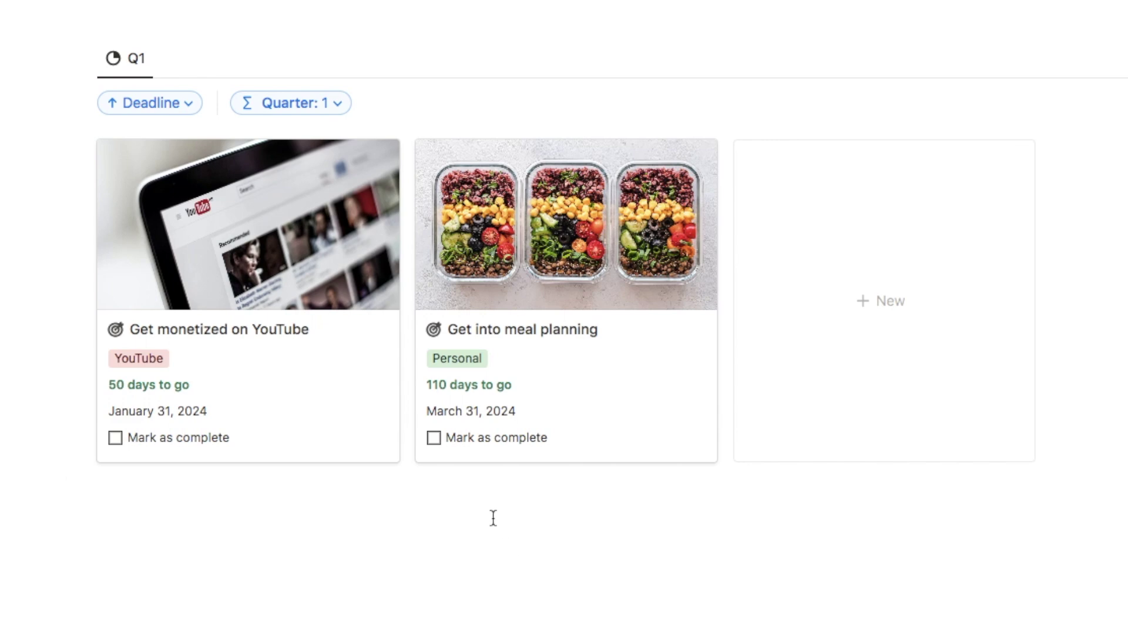
# - Insert a 2 columns block above the Q1 gallery and move the gallery into its first column
pyautogui.click(137, 23)
pyautogui.write('/2c')
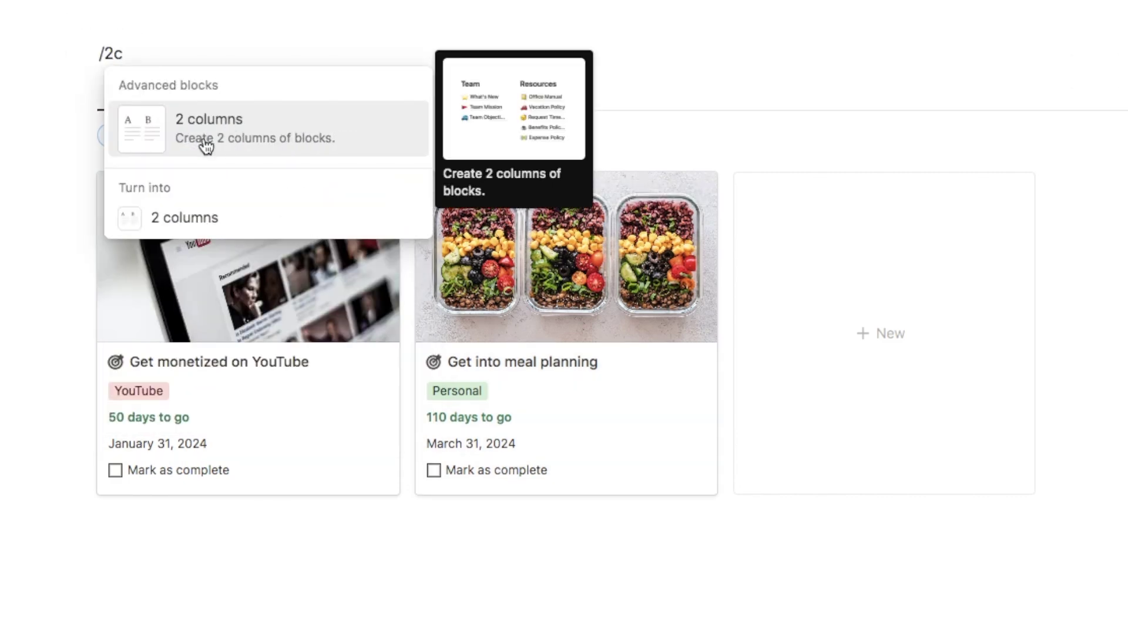
pyautogui.click(265, 142)
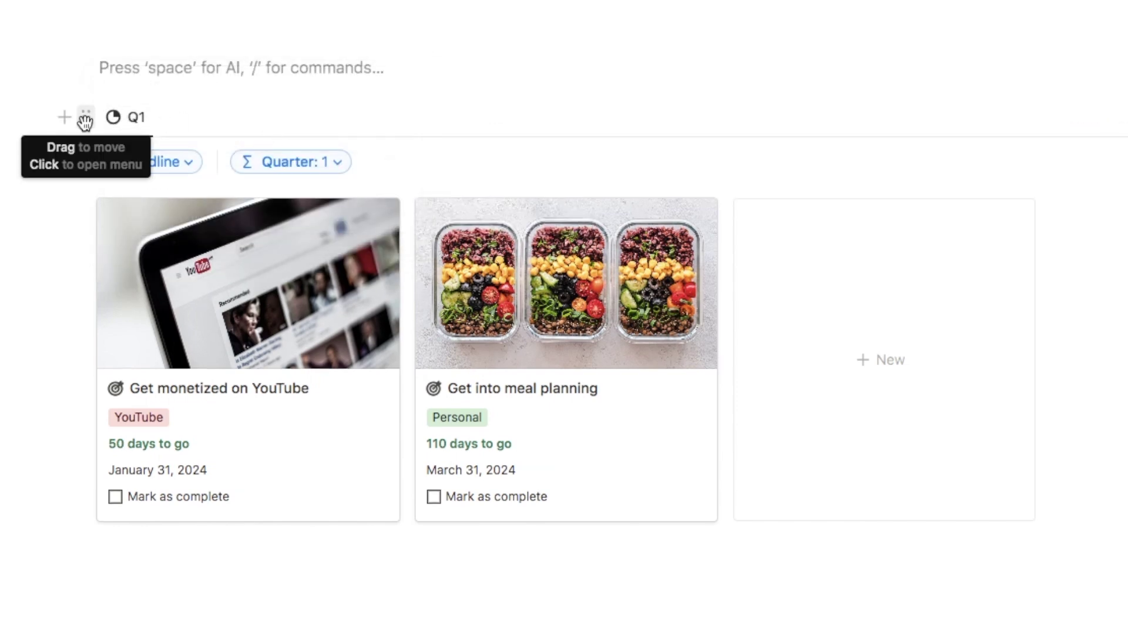
pyautogui.click(87, 117)
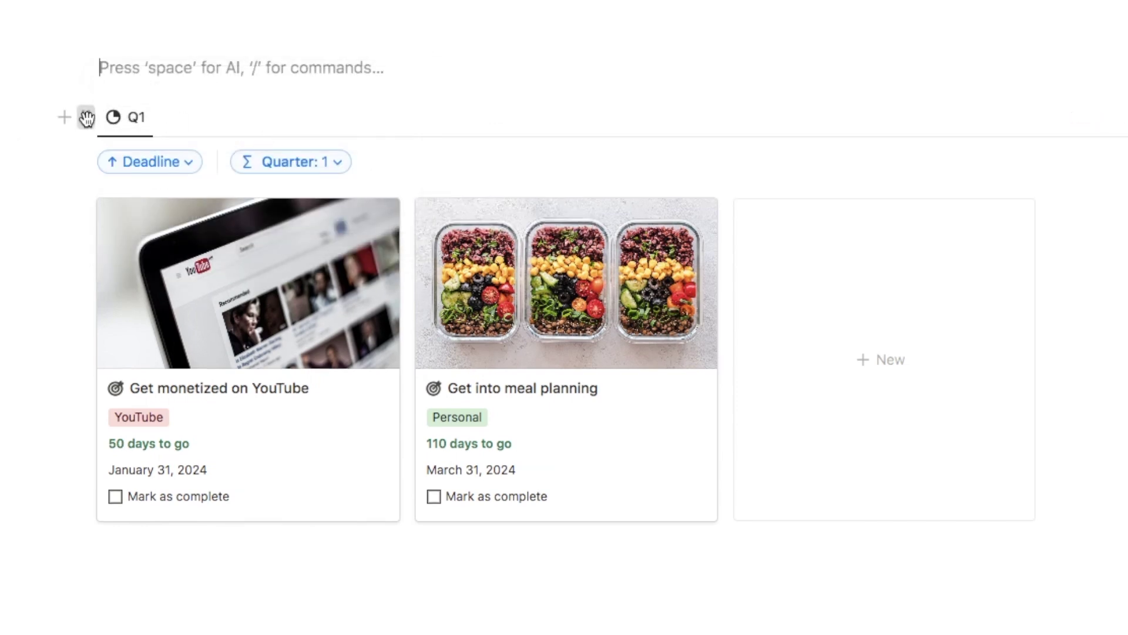
pyautogui.moveTo(87, 117); pyautogui.dragTo(114, 83)
# - Insert a gallery view in the second column, linked to the Vision Board database and copied from the existing Q1 view
pyautogui.click(806, 111)
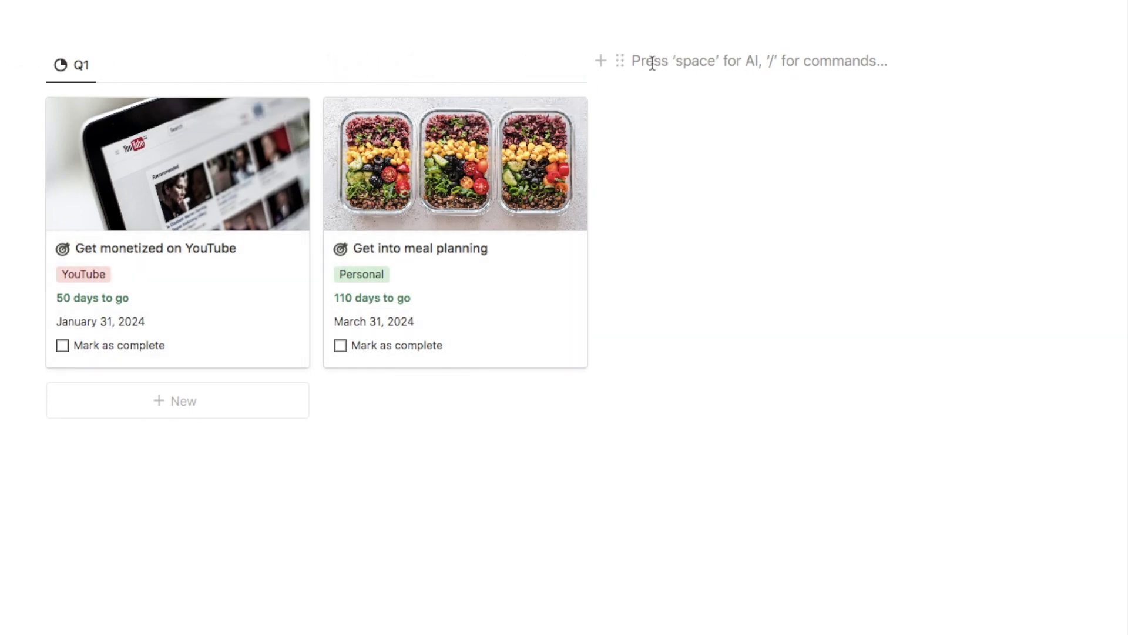
pyautogui.write('/gall')
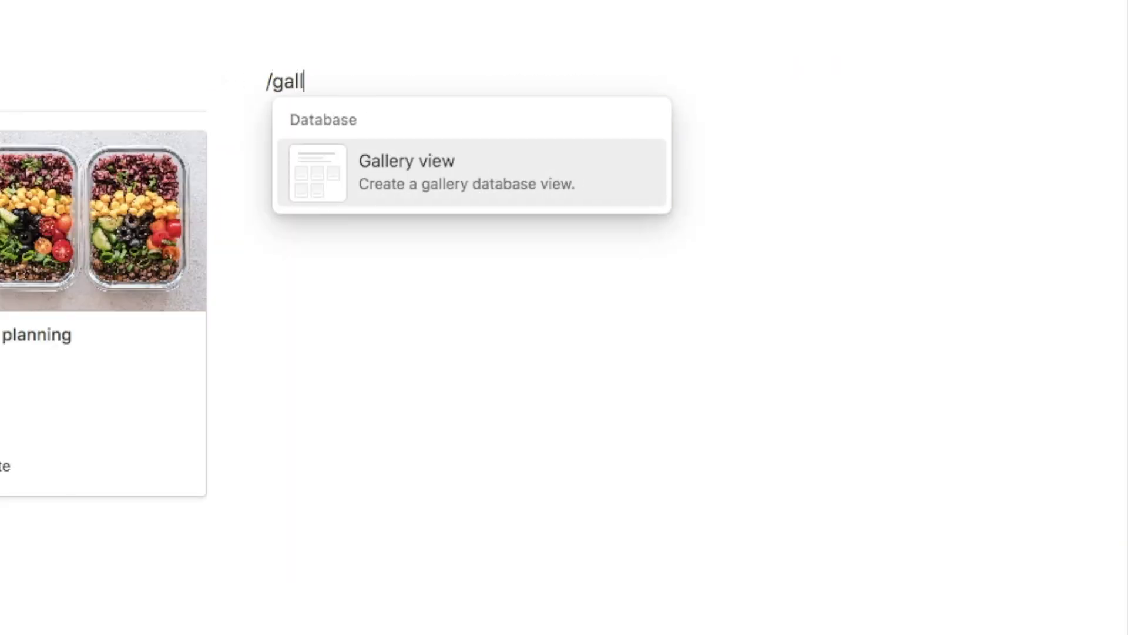
pyautogui.write('e')
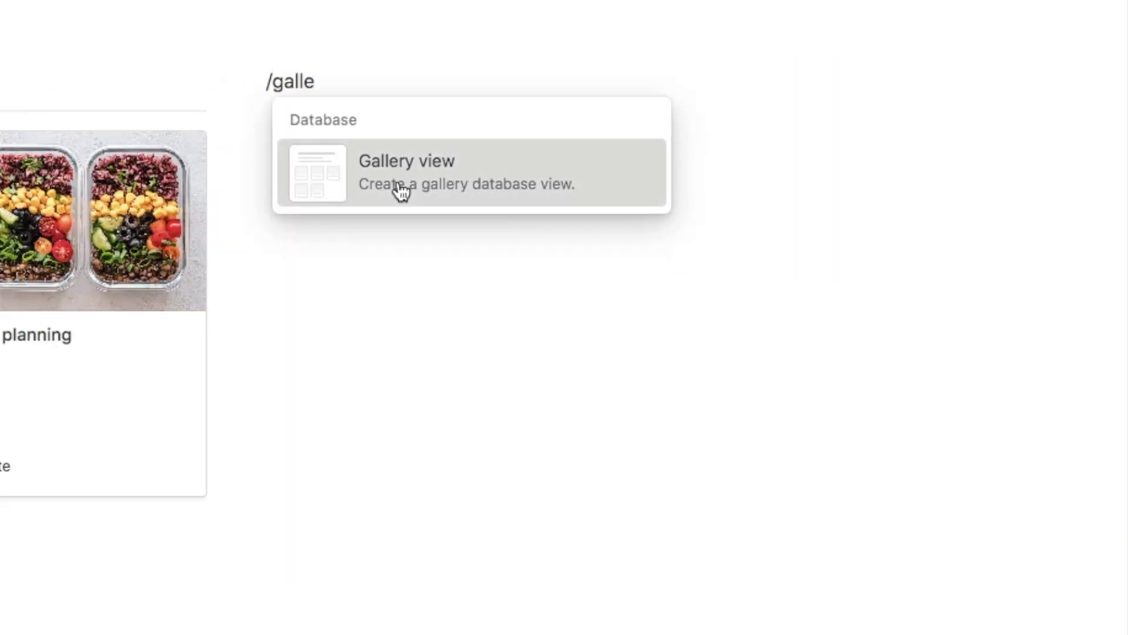
pyautogui.click(397, 189)
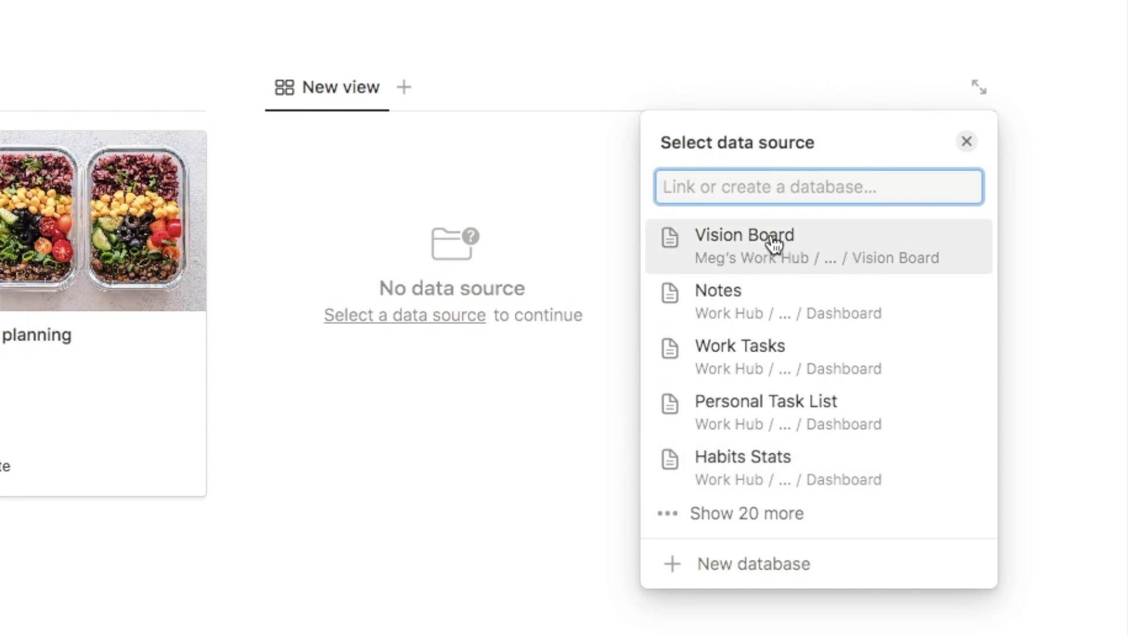
pyautogui.click(823, 234)
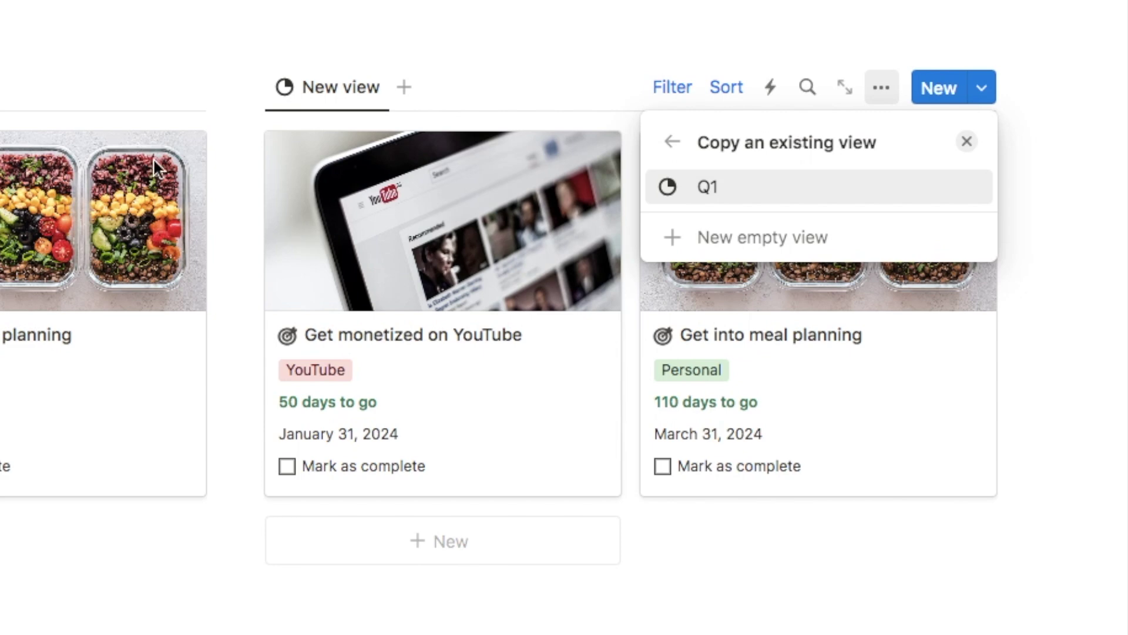
pyautogui.click(712, 191)
# - Rename the copied view in the second column as Q2 and change its icon to the half-filled circle
pyautogui.click(735, 189)
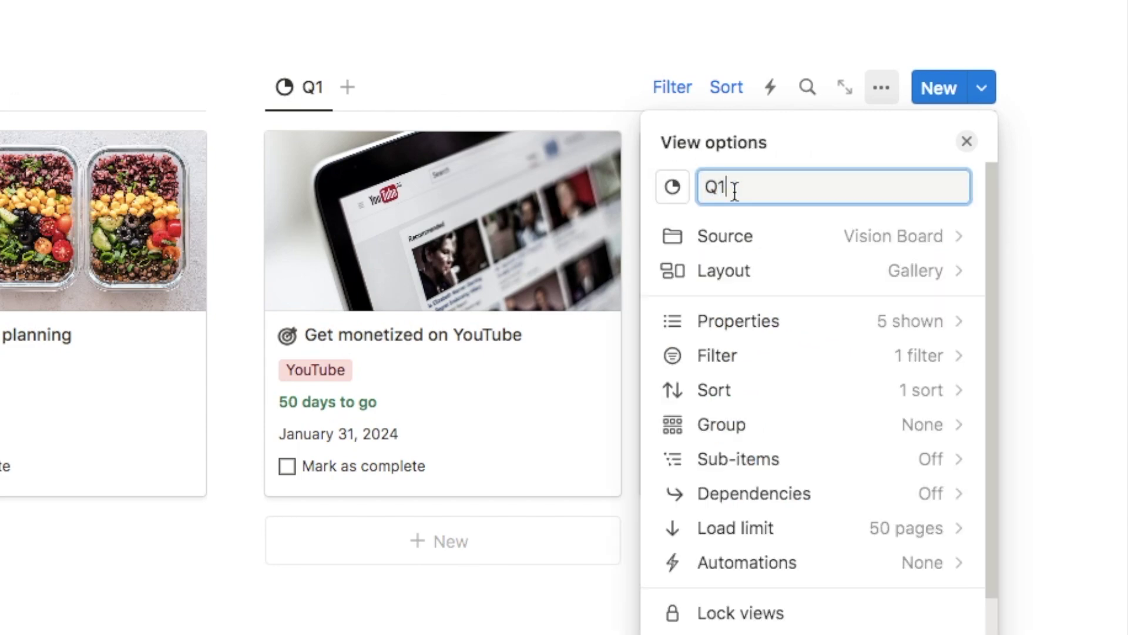
pyautogui.click(672, 188)
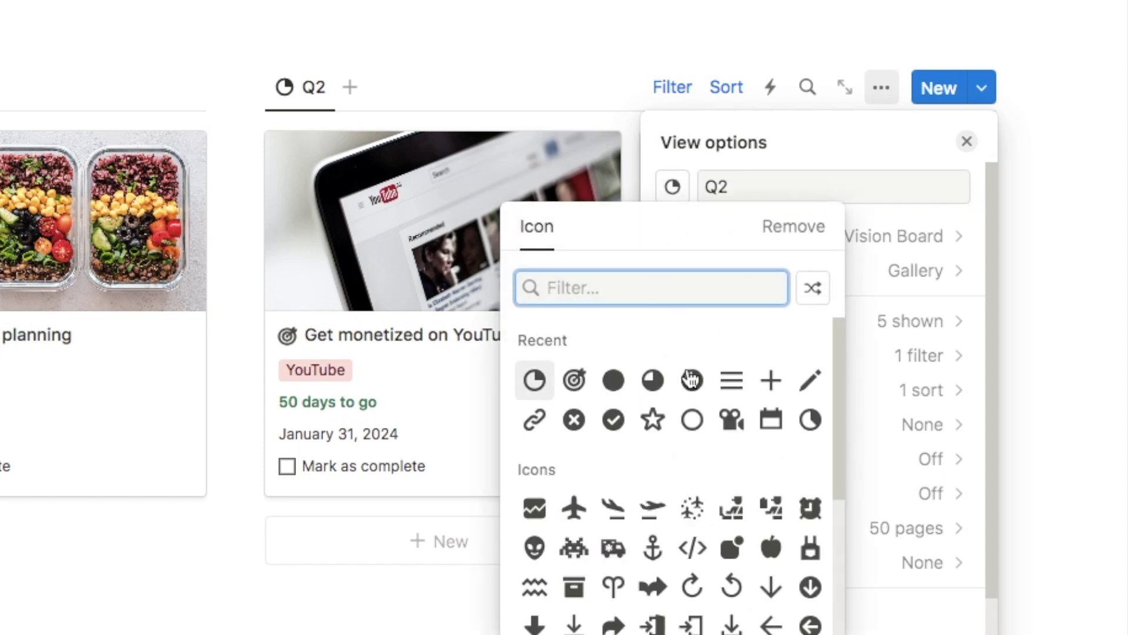
pyautogui.click(693, 387)
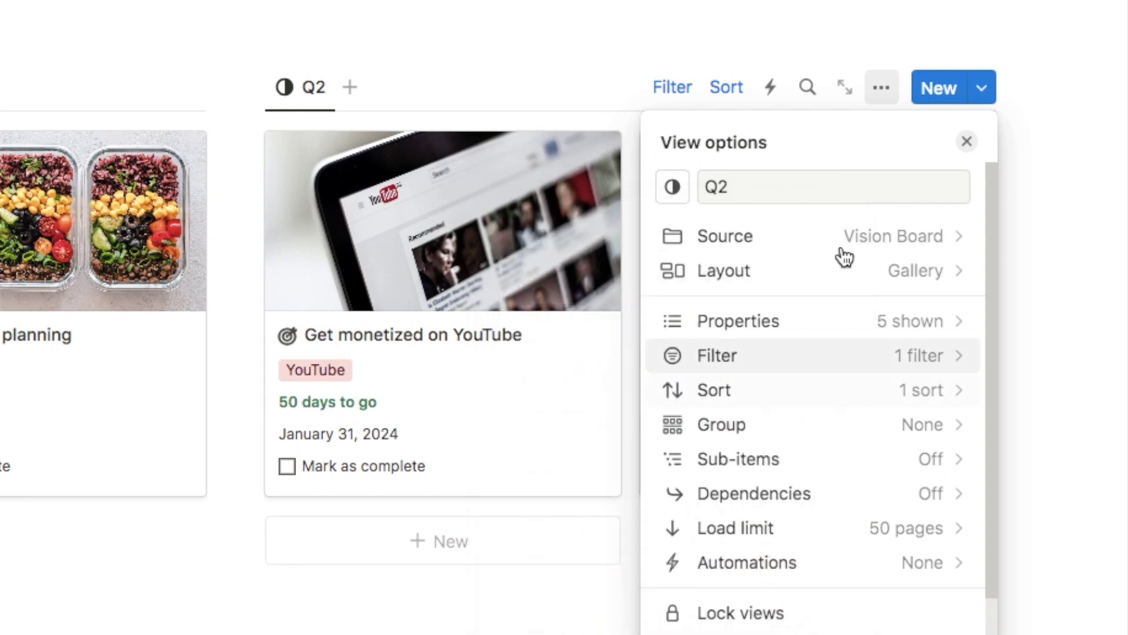
pyautogui.click(594, 504)
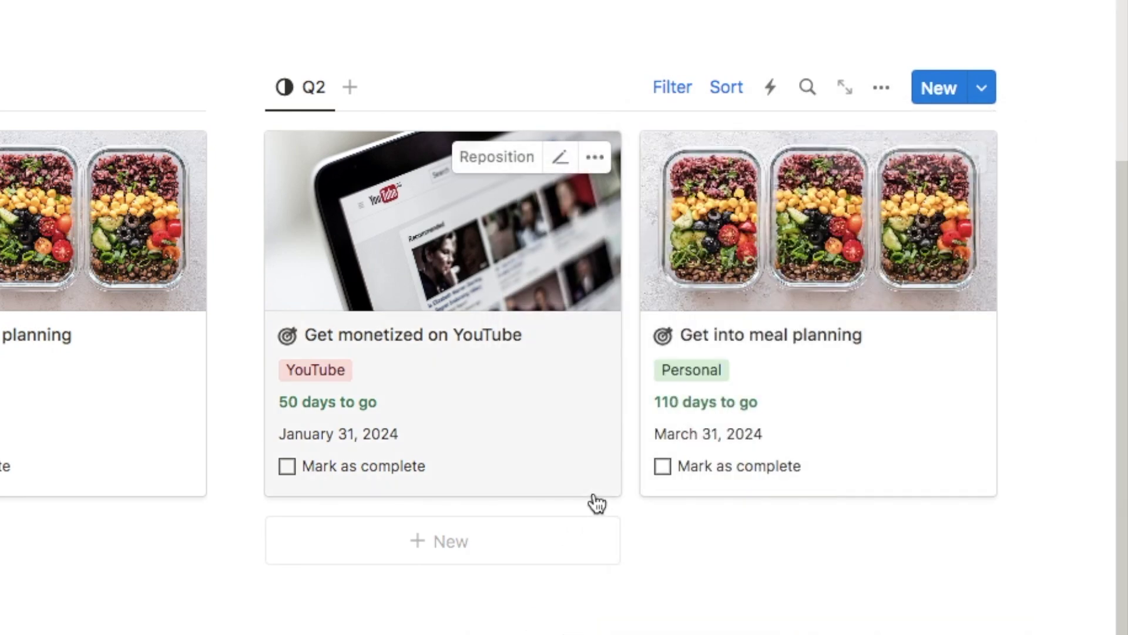
# - Set the Q2 gallery's Quarter filter to 2, save it for everyone and hide the filter bar
pyautogui.click(674, 91)
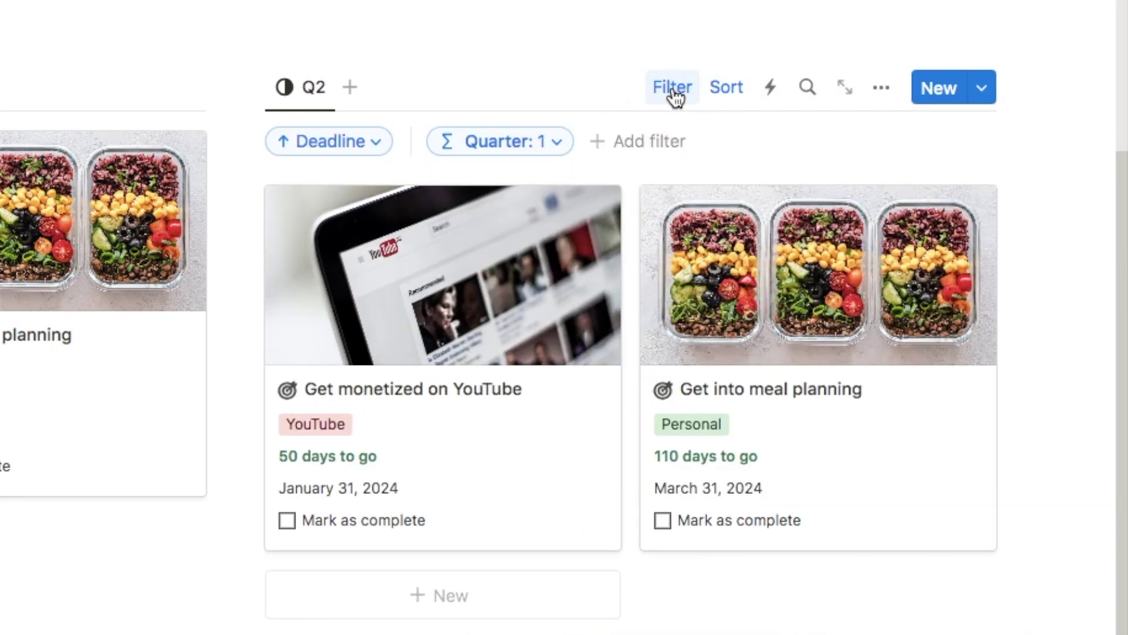
pyautogui.click(536, 151)
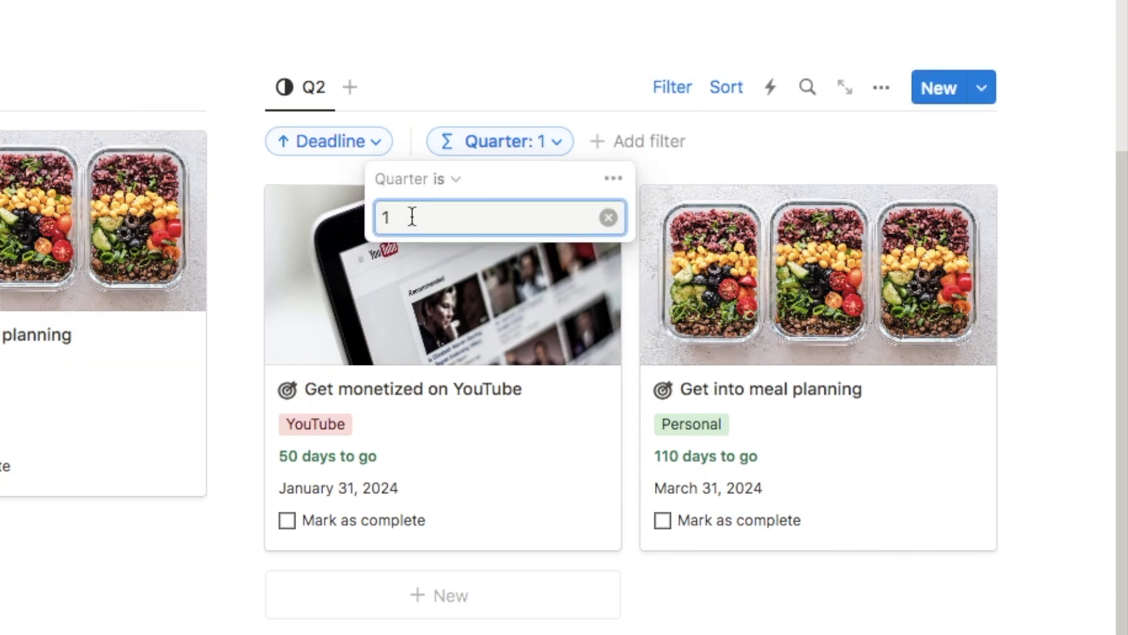
pyautogui.press('BackSpace')
pyautogui.write('2')
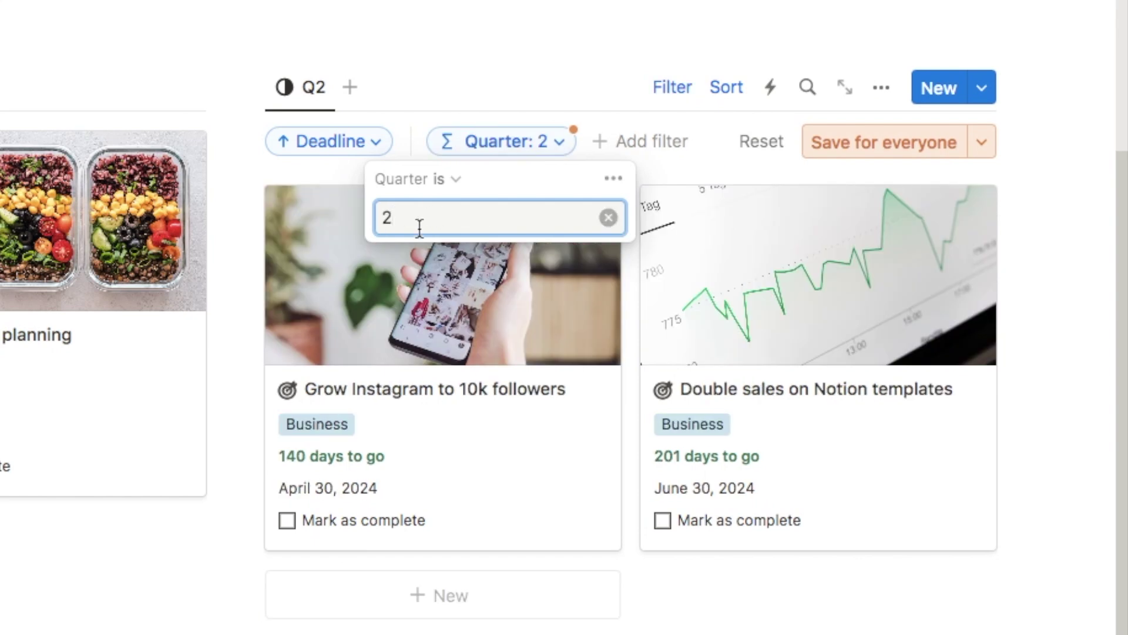
pyautogui.click(844, 143)
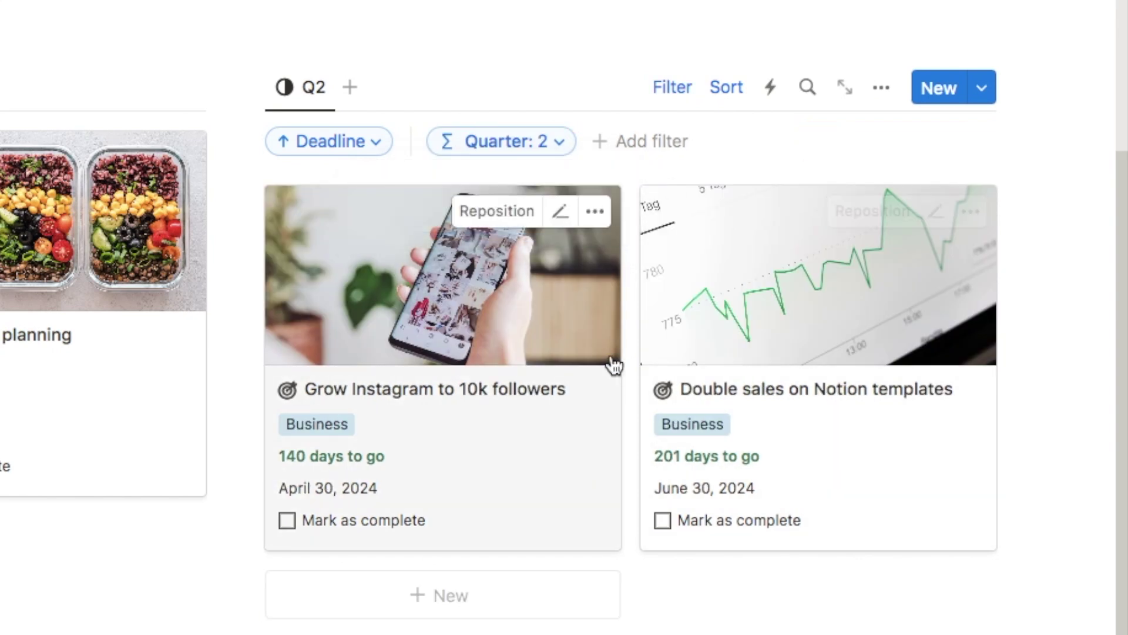
pyautogui.click(673, 90)
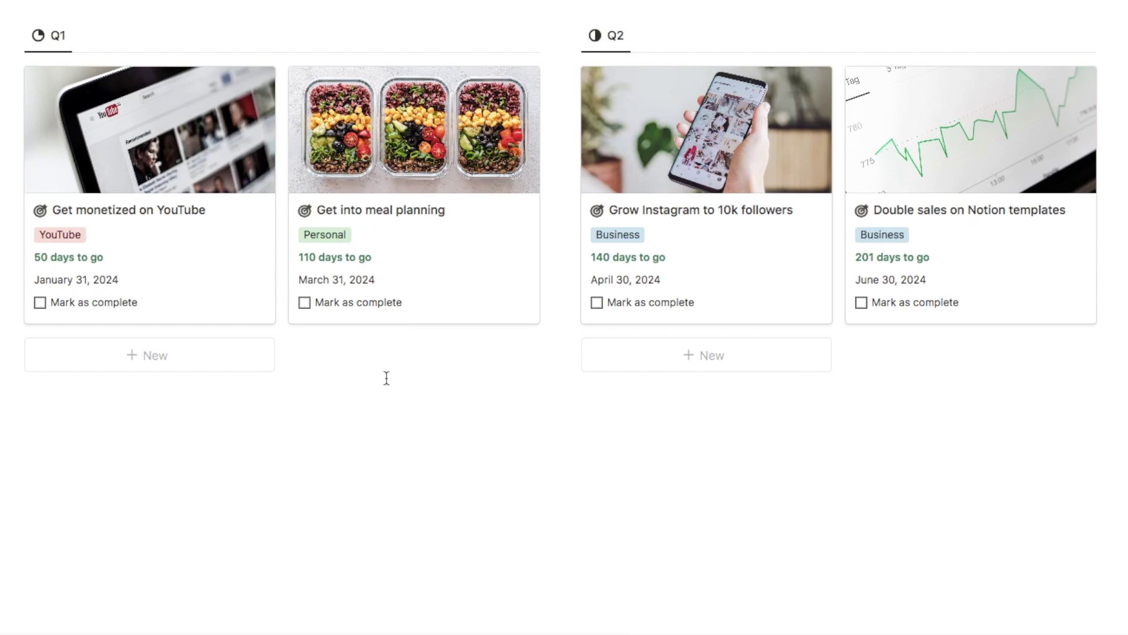
# - Duplicate the Q2 gallery block twice
pyautogui.scroll(-1, 258, 531)
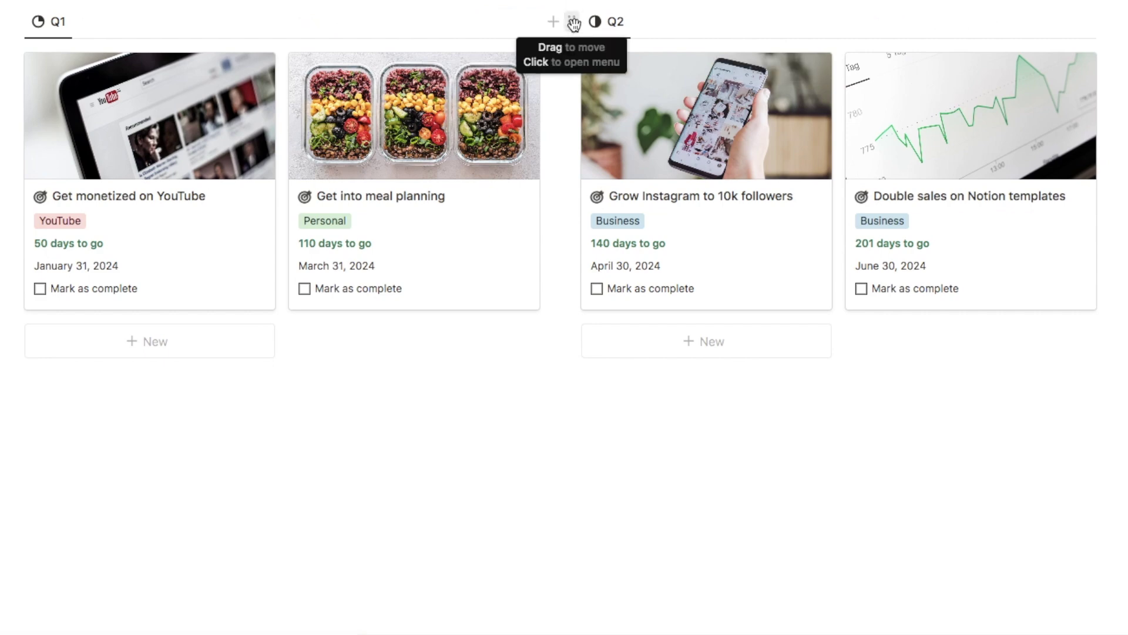
pyautogui.click(573, 24)
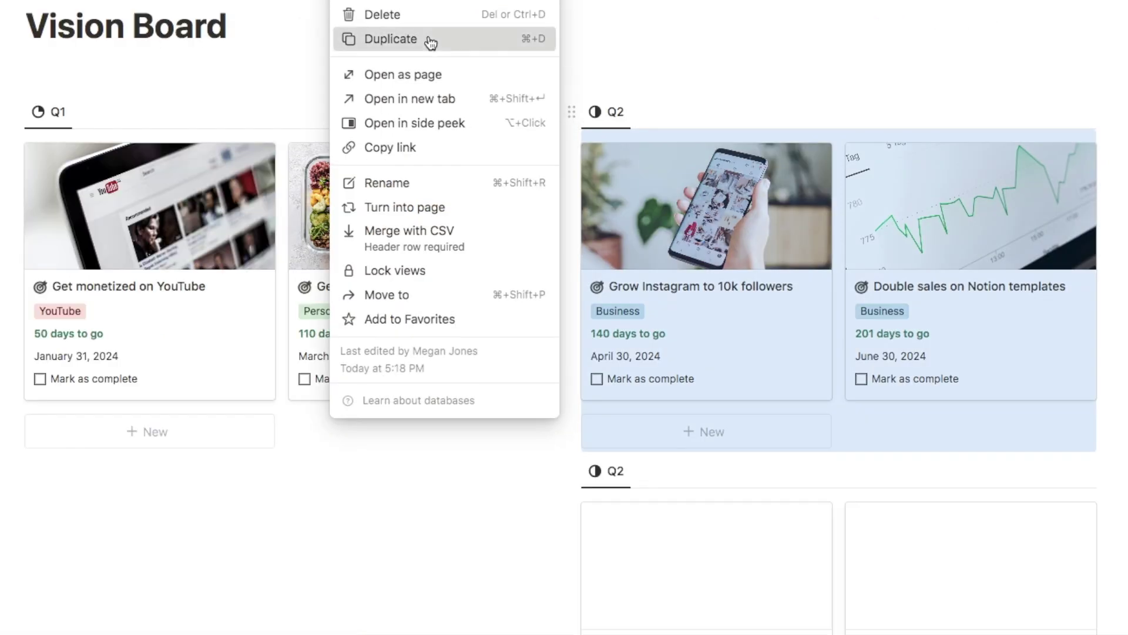
pyautogui.click(431, 40)
pyautogui.click(573, 112)
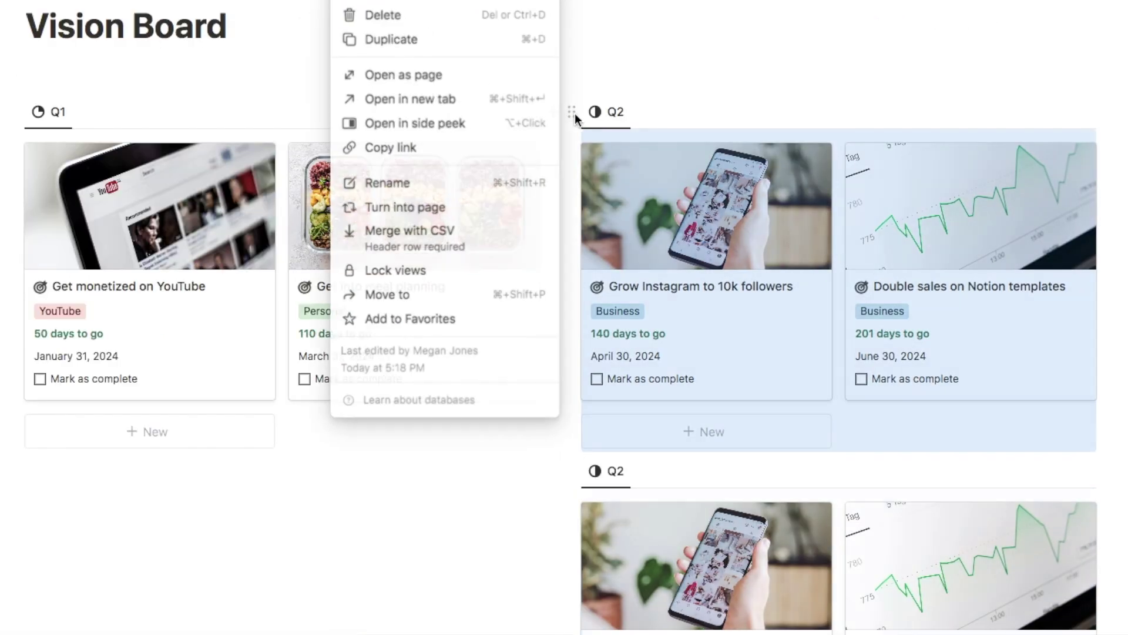
pyautogui.click(423, 42)
# - Move one duplicate of the Q2 gallery into the first column, below the Q1 gallery
pyautogui.scroll(-3, 731, 317)
pyautogui.scroll(-3, 732, 317)
pyautogui.scroll(5, 774, 330)
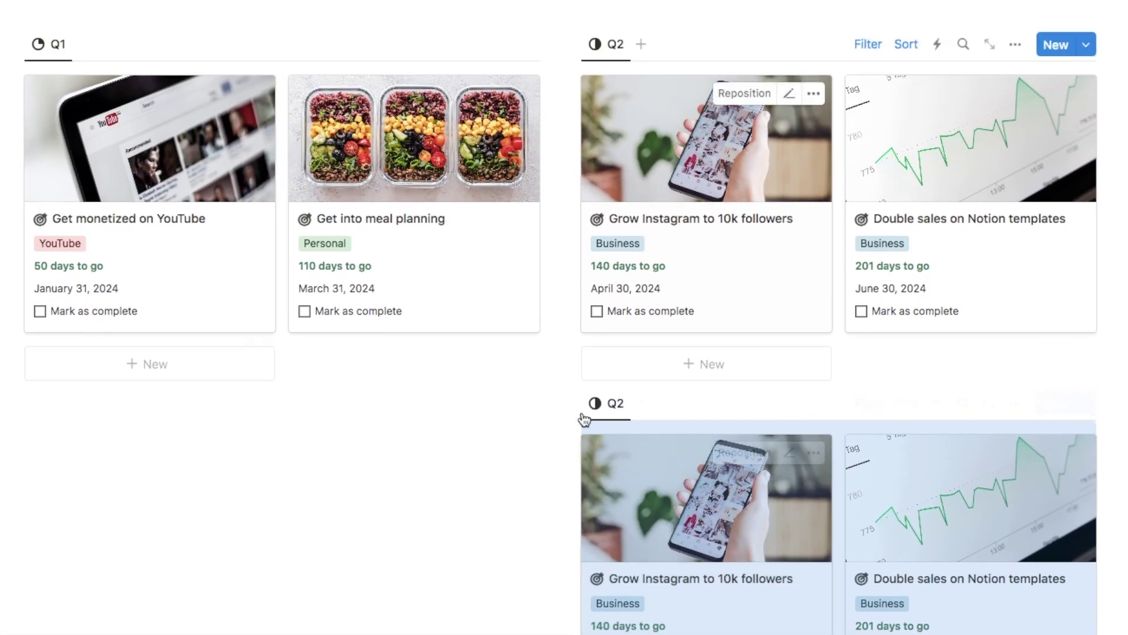
pyautogui.moveTo(574, 403); pyautogui.dragTo(222, 425)
# - Rename the duplicated Q2 gallery view in the first column as Q3 and change its icon to the three-quarter-filled circle
pyautogui.scroll(-2, 221, 425)
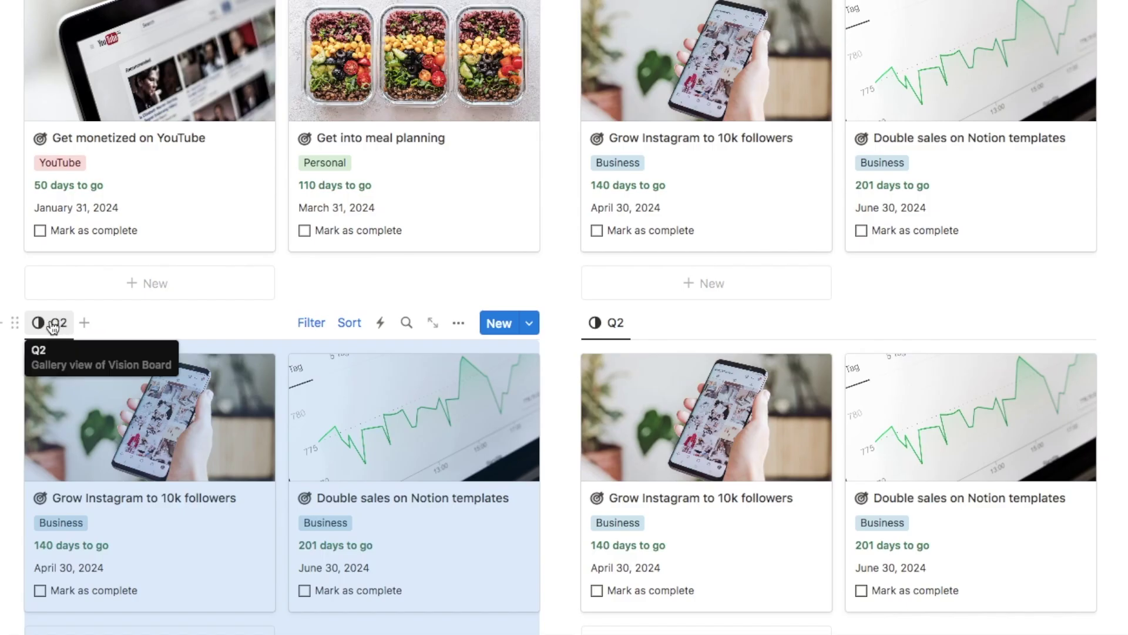
pyautogui.click(59, 324)
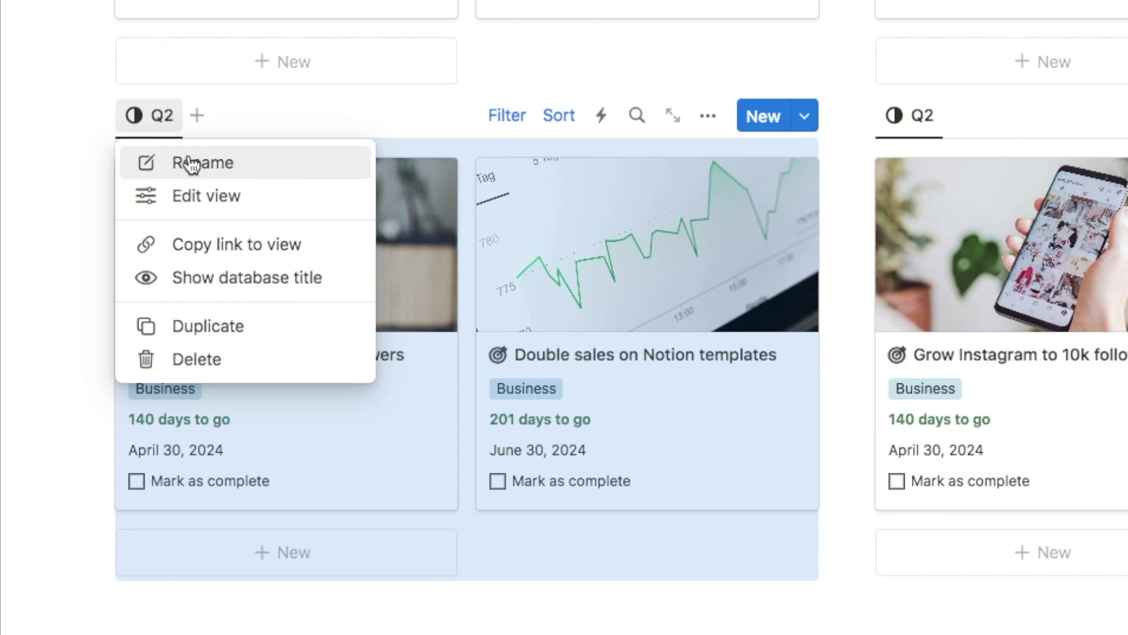
pyautogui.click(83, 357)
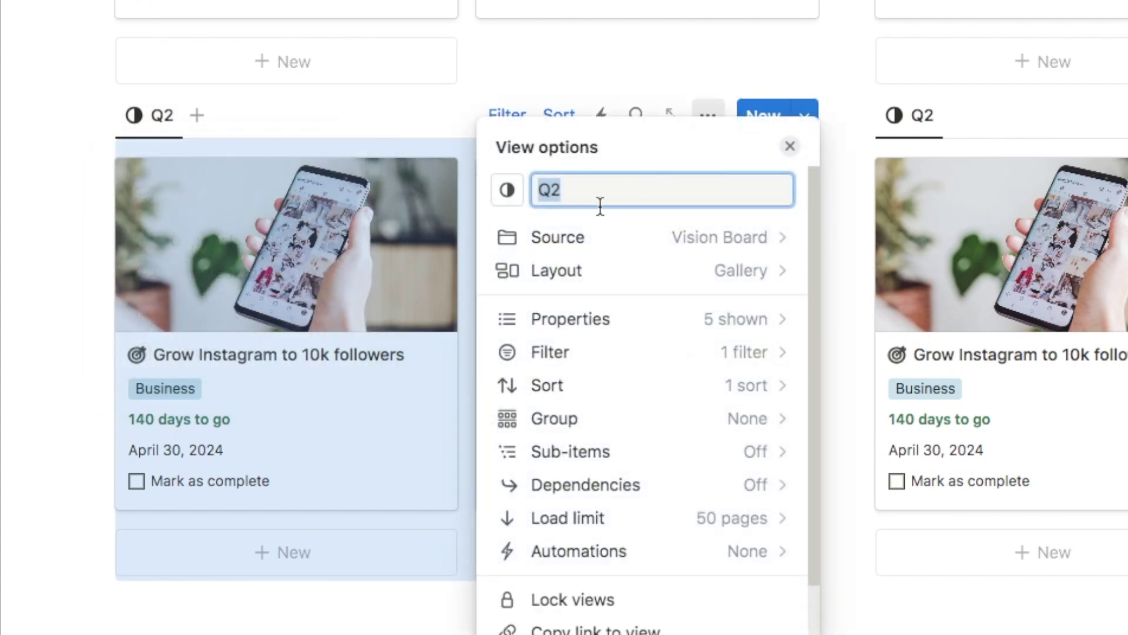
pyautogui.click(578, 196)
pyautogui.write('3')
pyautogui.click(509, 190)
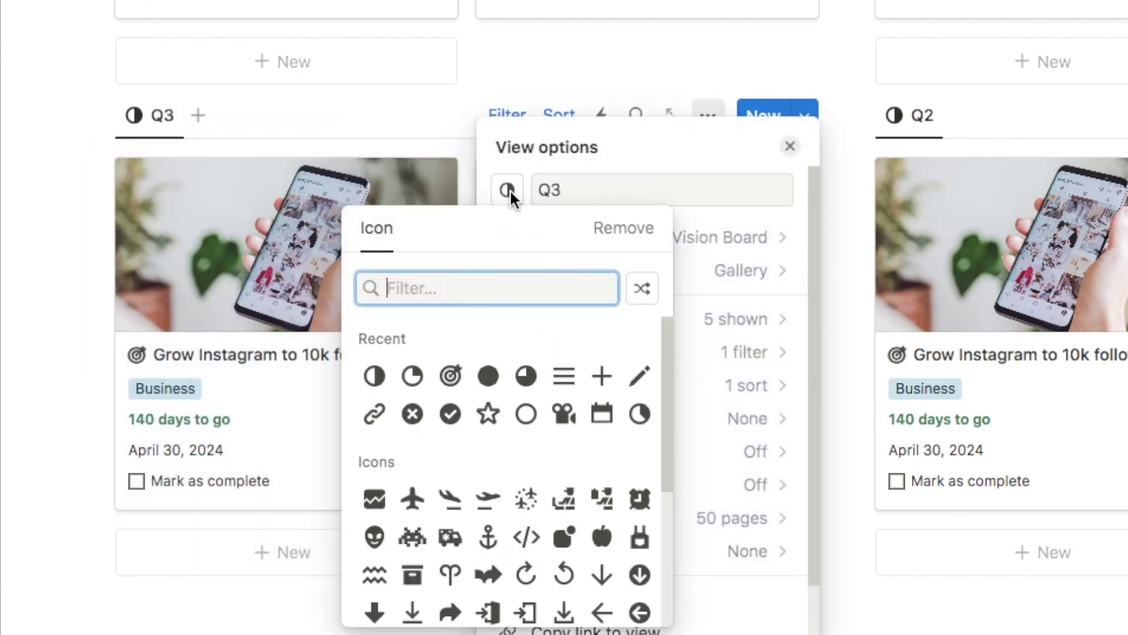
pyautogui.click(525, 375)
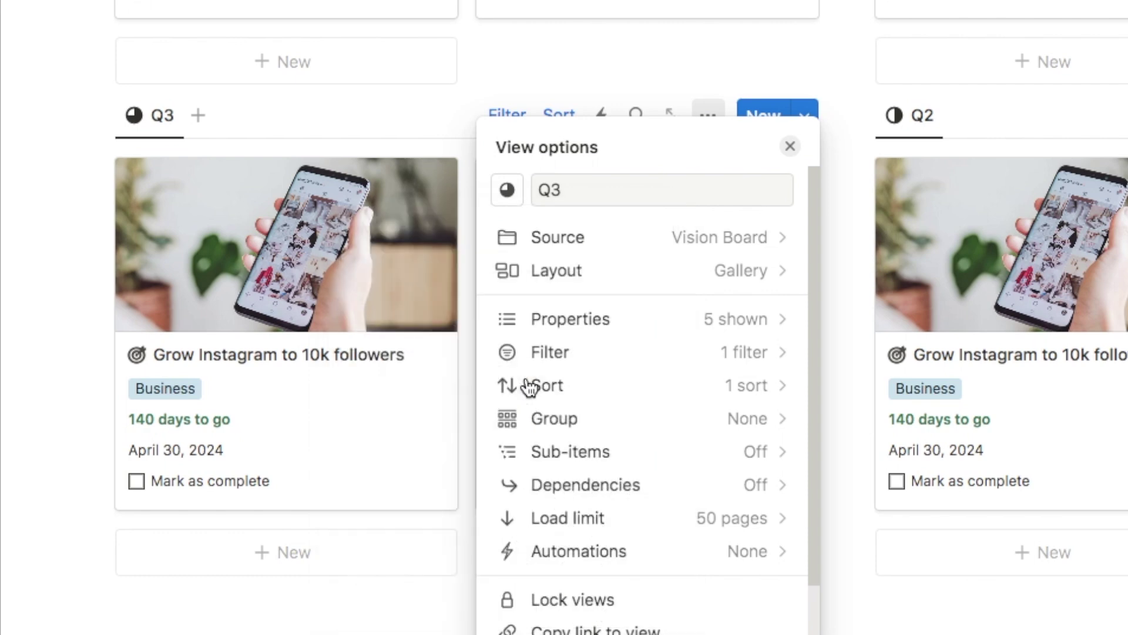
# - Set the Q3 gallery's Quarter filter to 3 and save the change for everyone
pyautogui.click(531, 115)
pyautogui.click(531, 116)
pyautogui.click(327, 170)
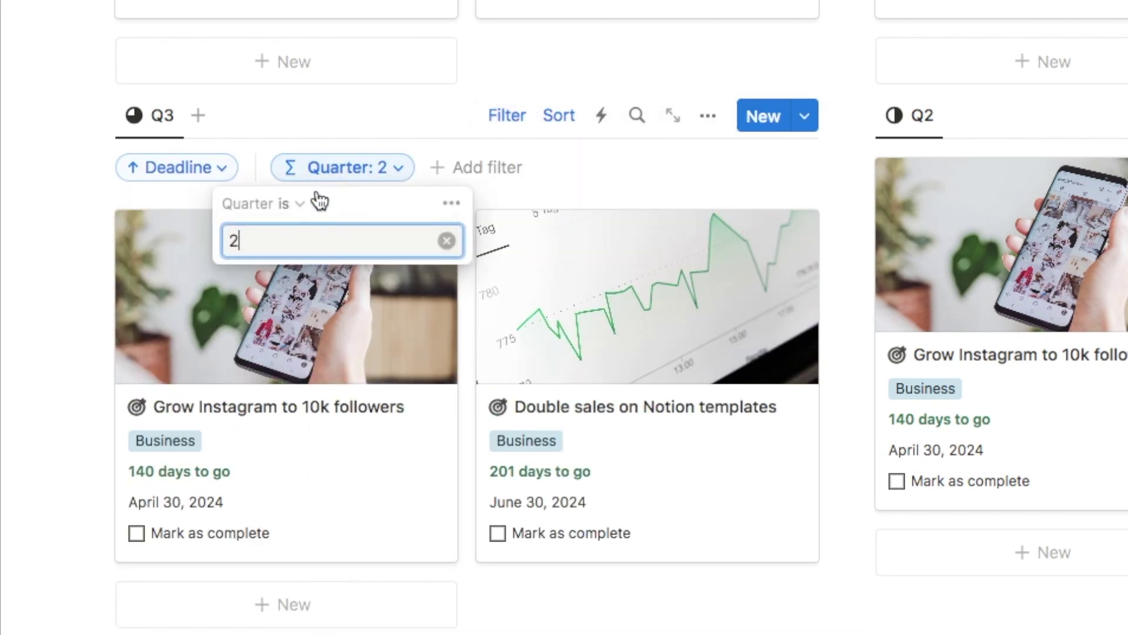
pyautogui.press('BackSpace')
pyautogui.write('3')
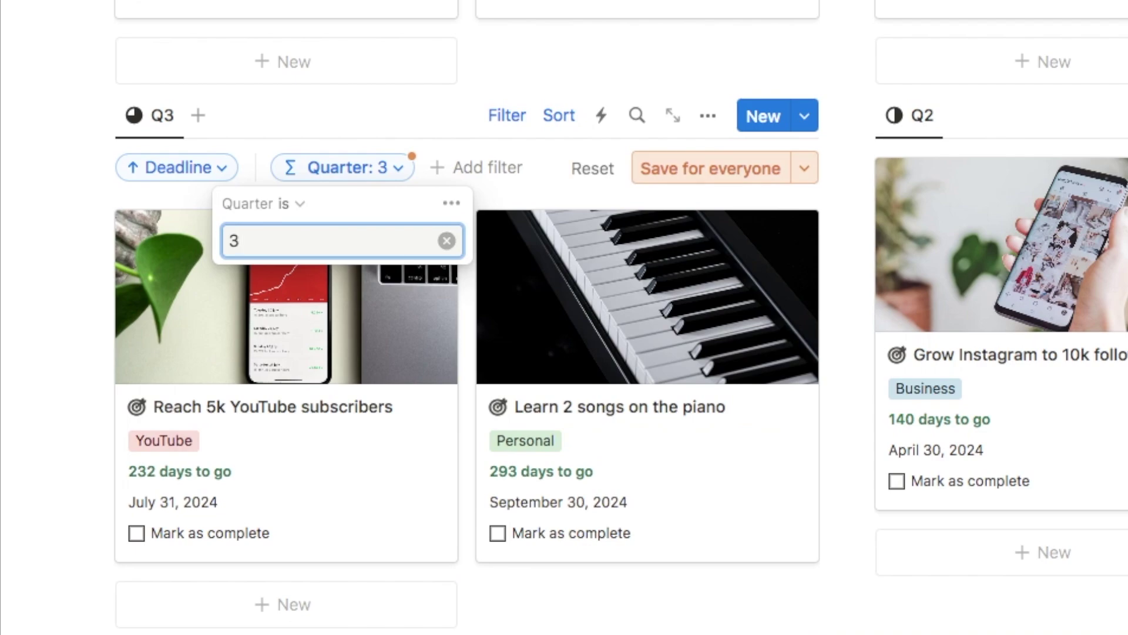
pyautogui.click(653, 170)
# - Rename the remaining duplicated Q2 gallery view in the second column as Q4 and change its icon to the fully filled circle
pyautogui.click(922, 117)
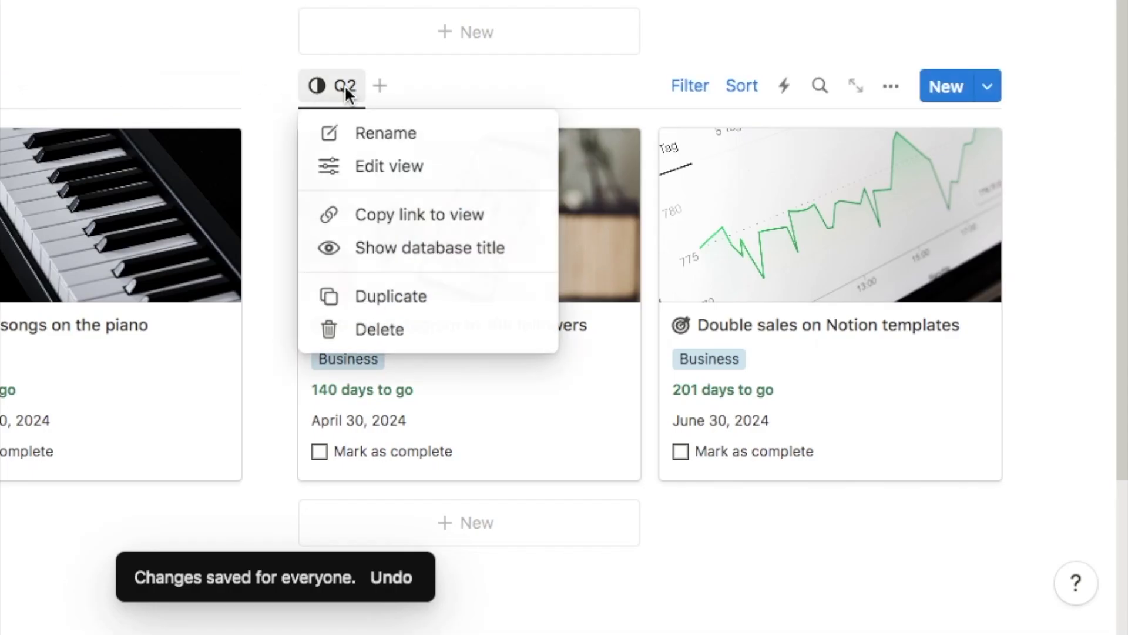
pyautogui.click(366, 133)
pyautogui.click(786, 161)
pyautogui.press('BackSpace')
pyautogui.write('4')
pyautogui.click(691, 163)
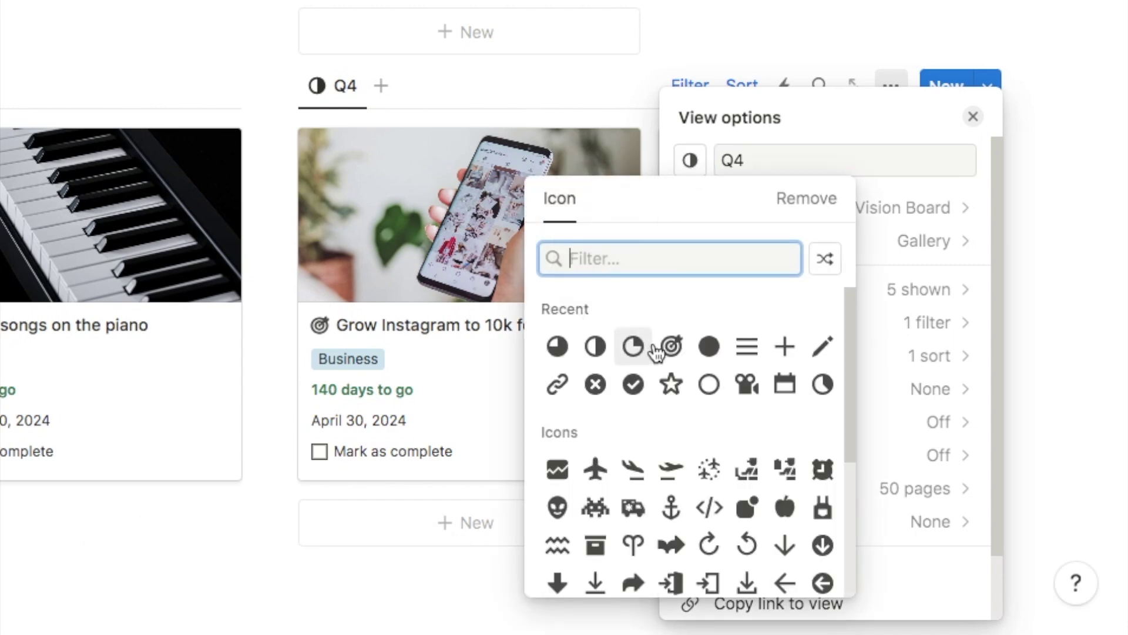
pyautogui.click(708, 348)
# - Change the Q4 gallery's Quarter filter to the fourth quarter
pyautogui.click(690, 88)
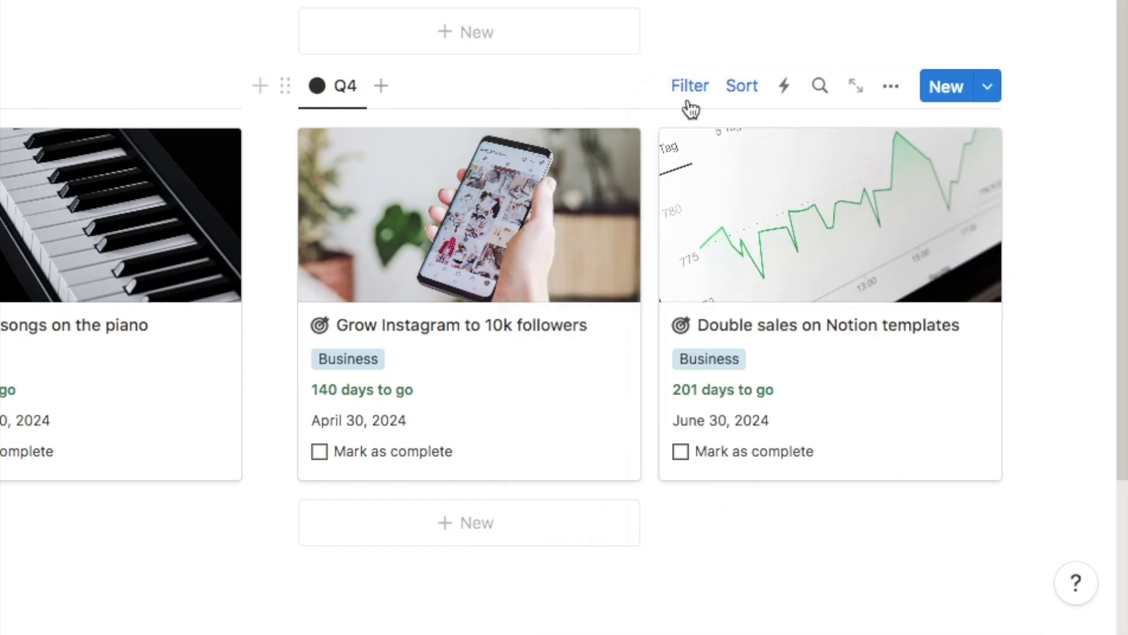
pyautogui.click(690, 94)
pyautogui.click(481, 144)
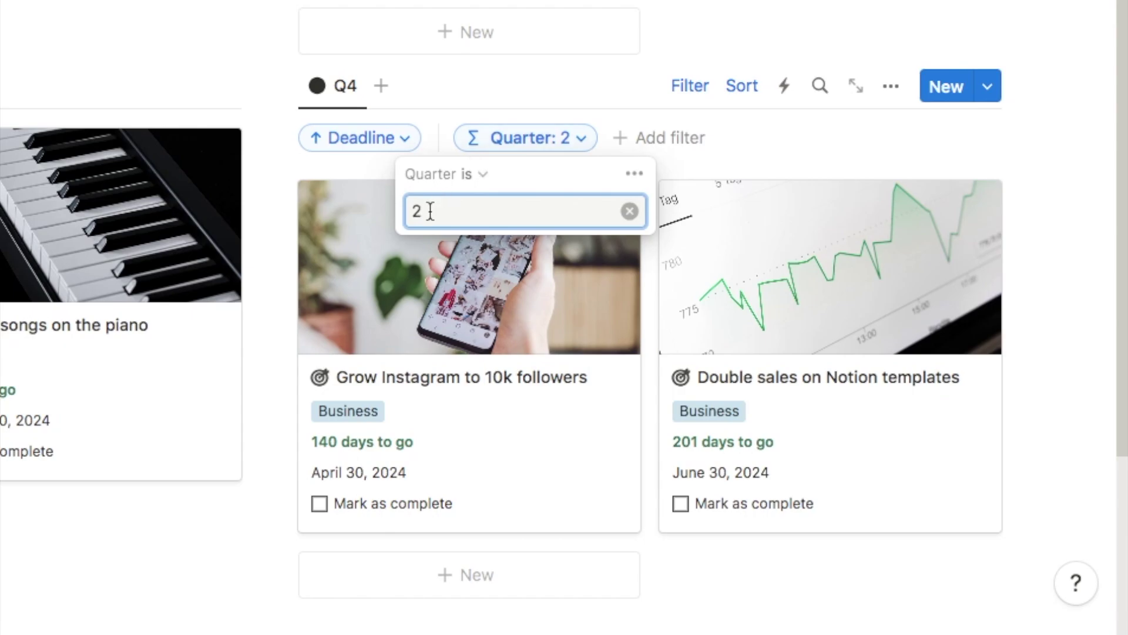
pyautogui.press('BackSpace')
# - Open the Vision Board database's default Untitled template for editing from the Q1 gallery
pyautogui.scroll(4, 564, 317)
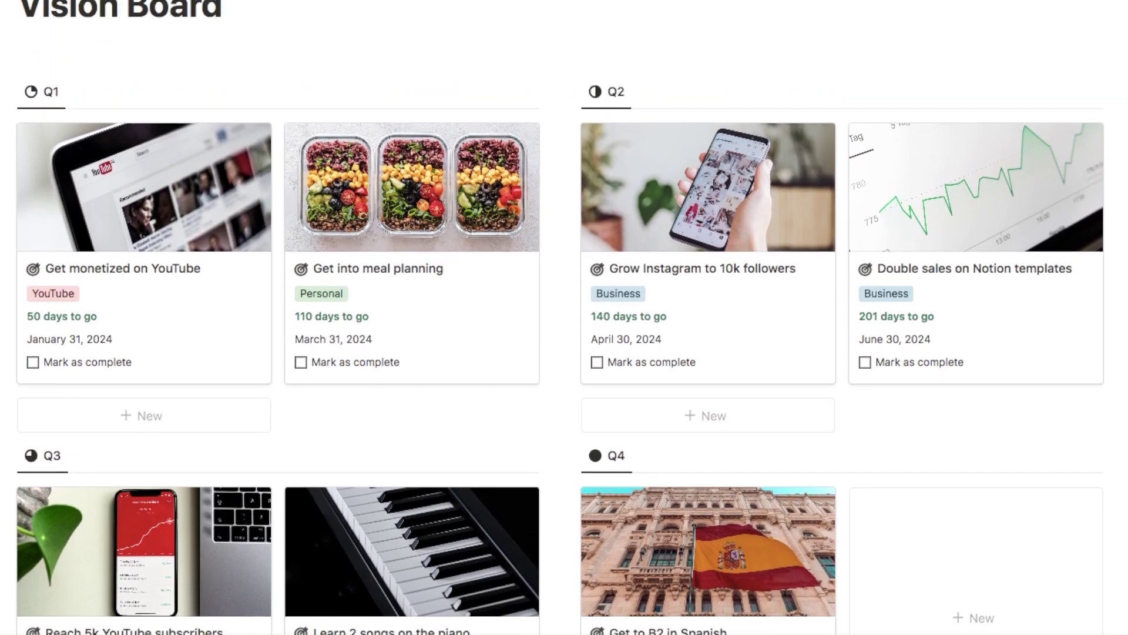
pyautogui.scroll(3, 564, 318)
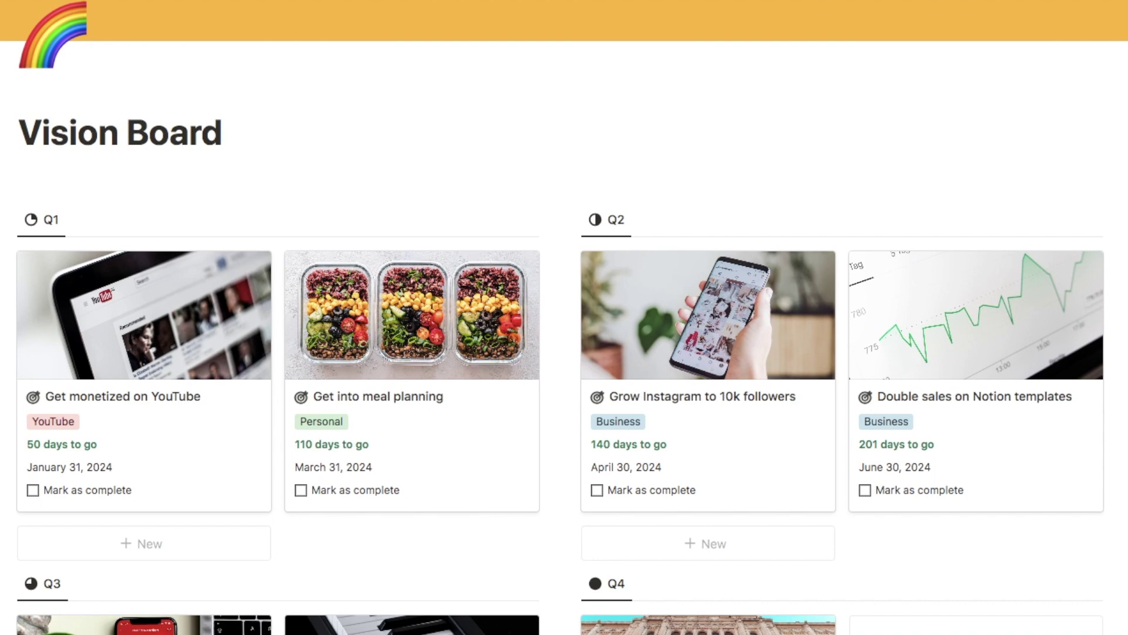
pyautogui.scroll(1, 564, 317)
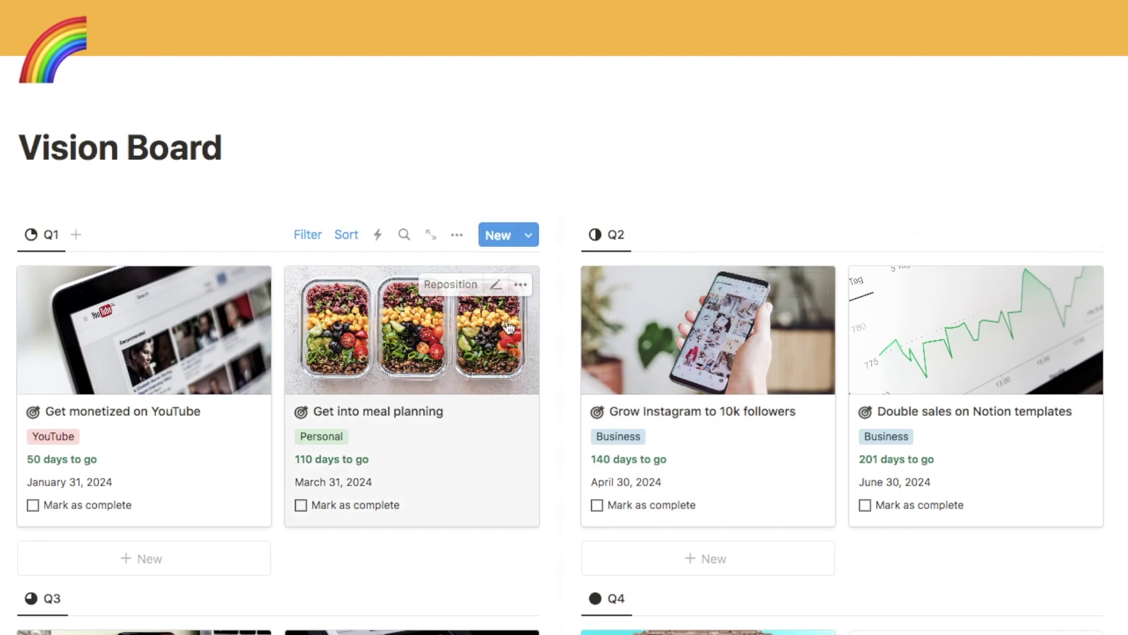
pyautogui.click(529, 235)
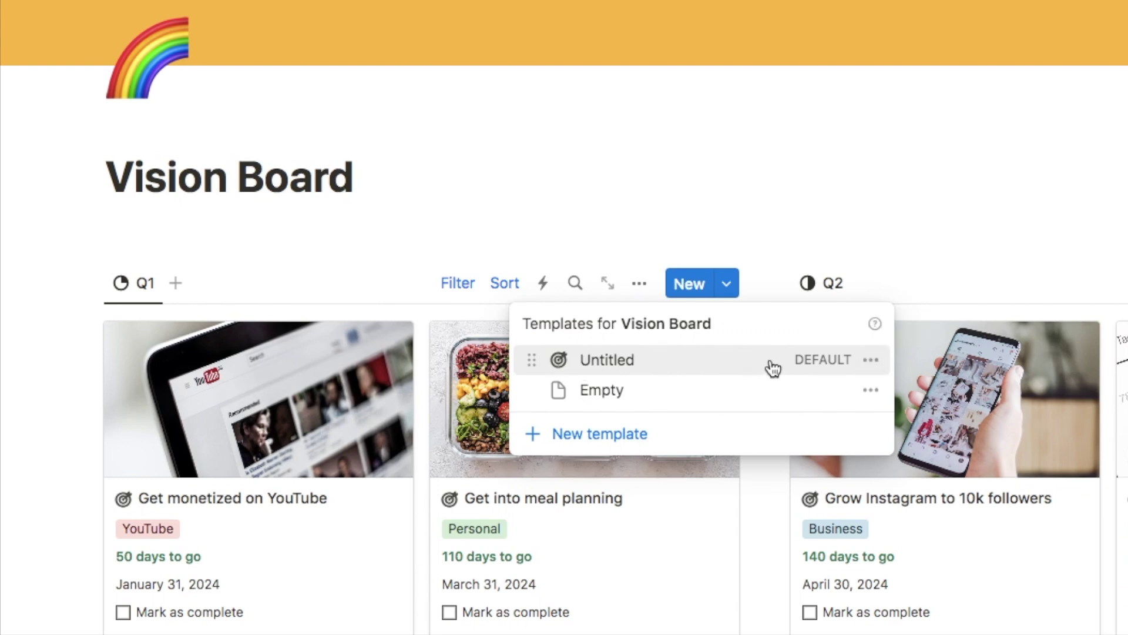
pyautogui.click(873, 363)
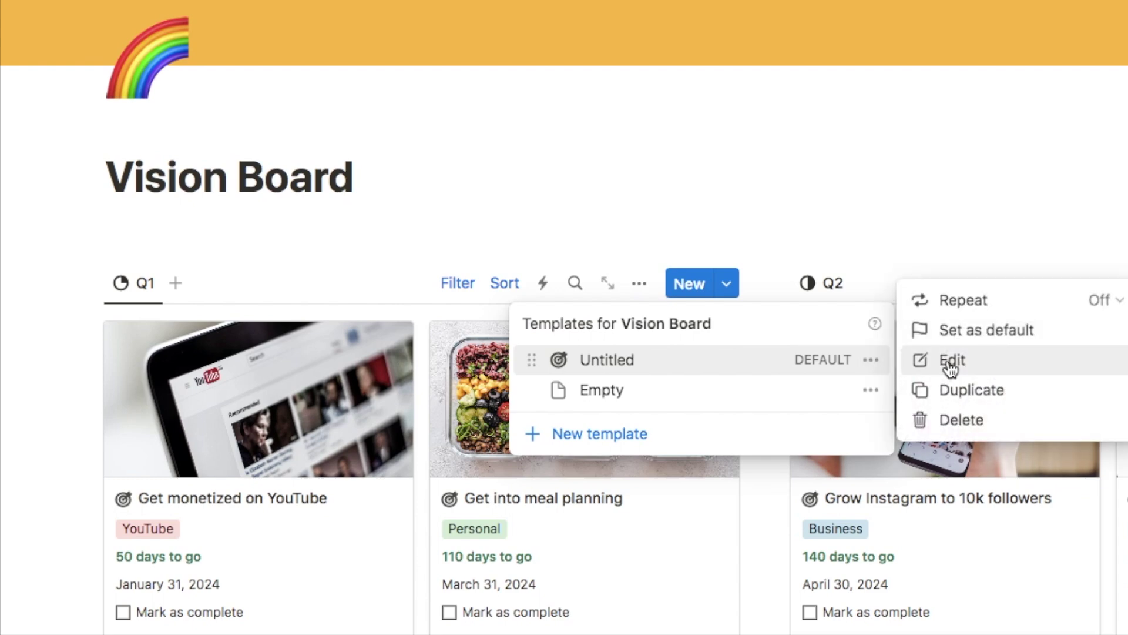
pyautogui.click(944, 361)
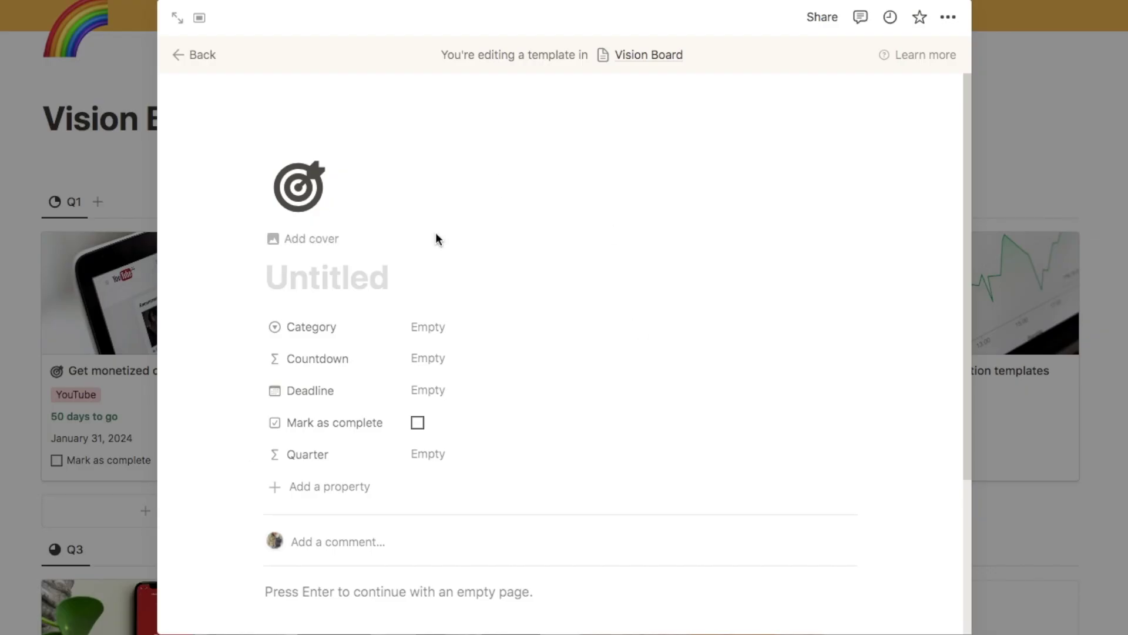
# - Add a Heading 1 reading "Goal Overview" to the body of the template
pyautogui.scroll(-2, 436, 236)
pyautogui.scroll(-3, 436, 231)
pyautogui.click(345, 391)
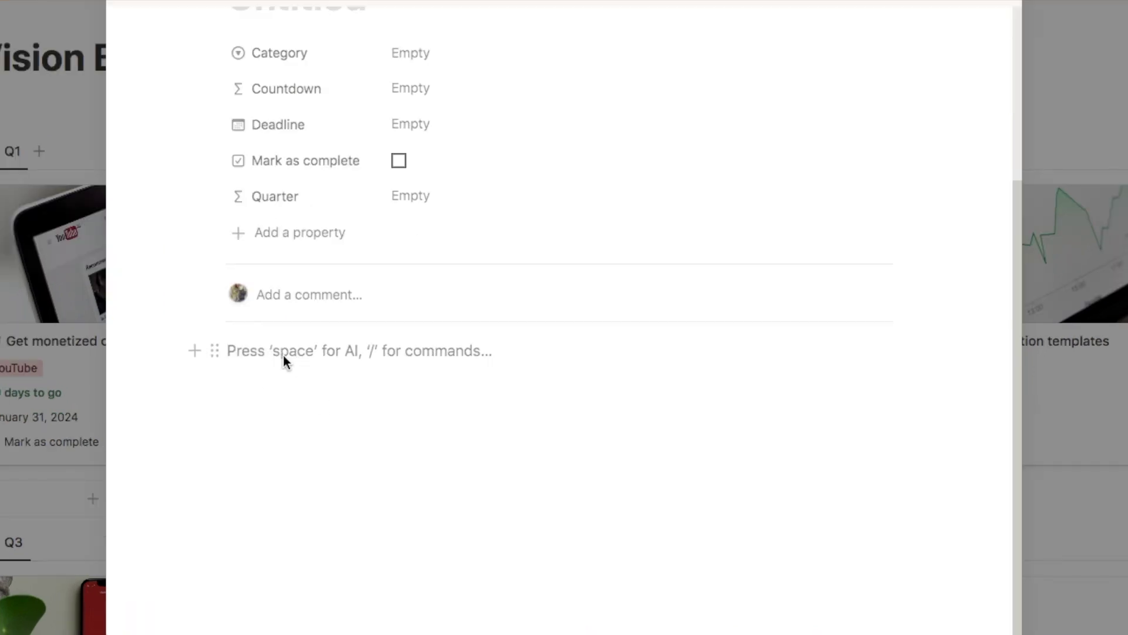
pyautogui.write('/h1')
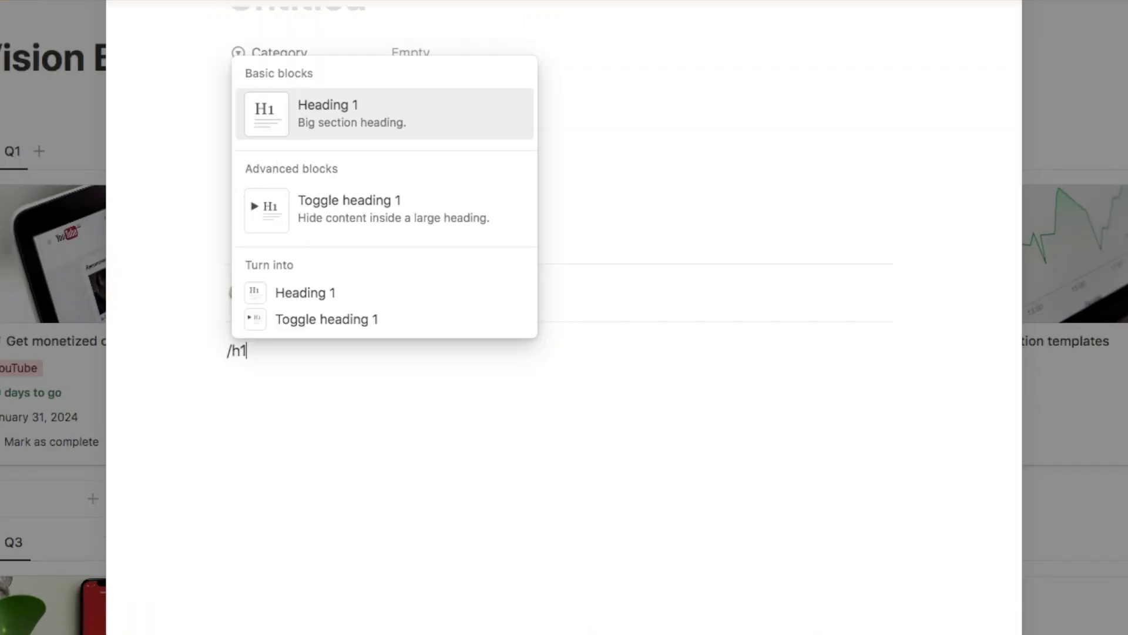
pyautogui.click(355, 121)
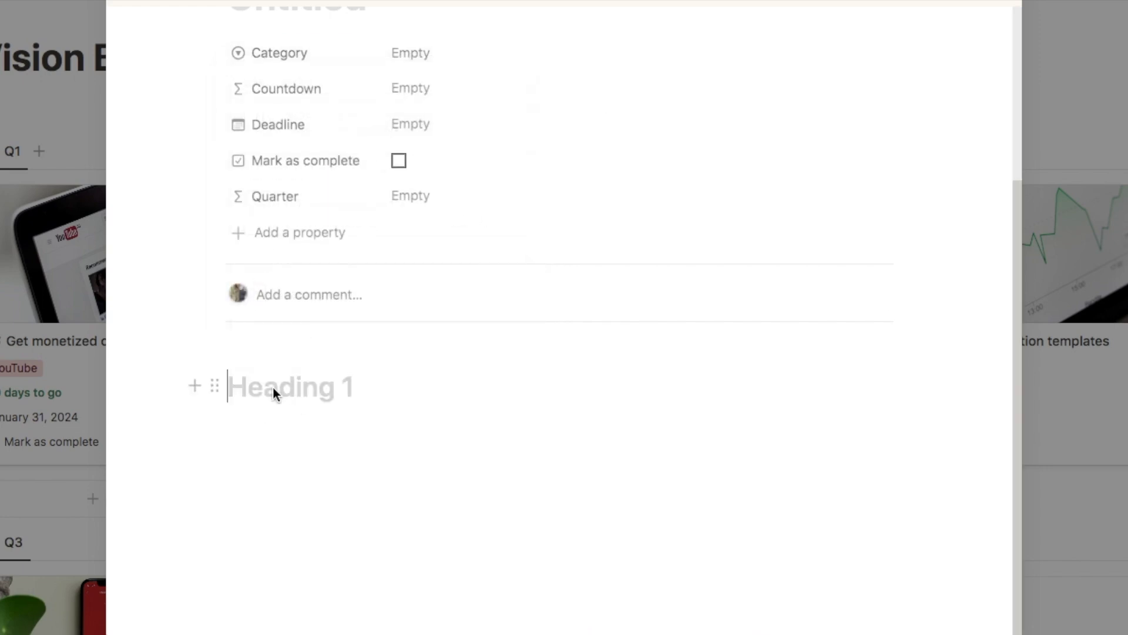
pyautogui.write('Goal Overview')
# - Add a second Heading 1 below it reading "How are you going to achieve this goal?"
pyautogui.press('Return')
pyautogui.write('/h1')
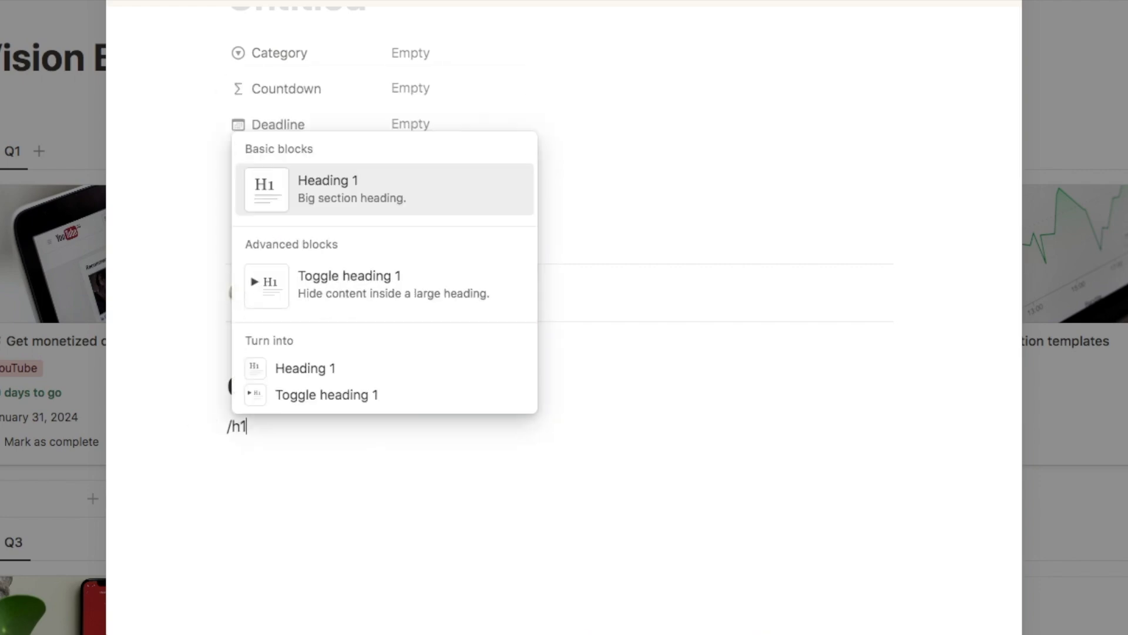
pyautogui.click(334, 203)
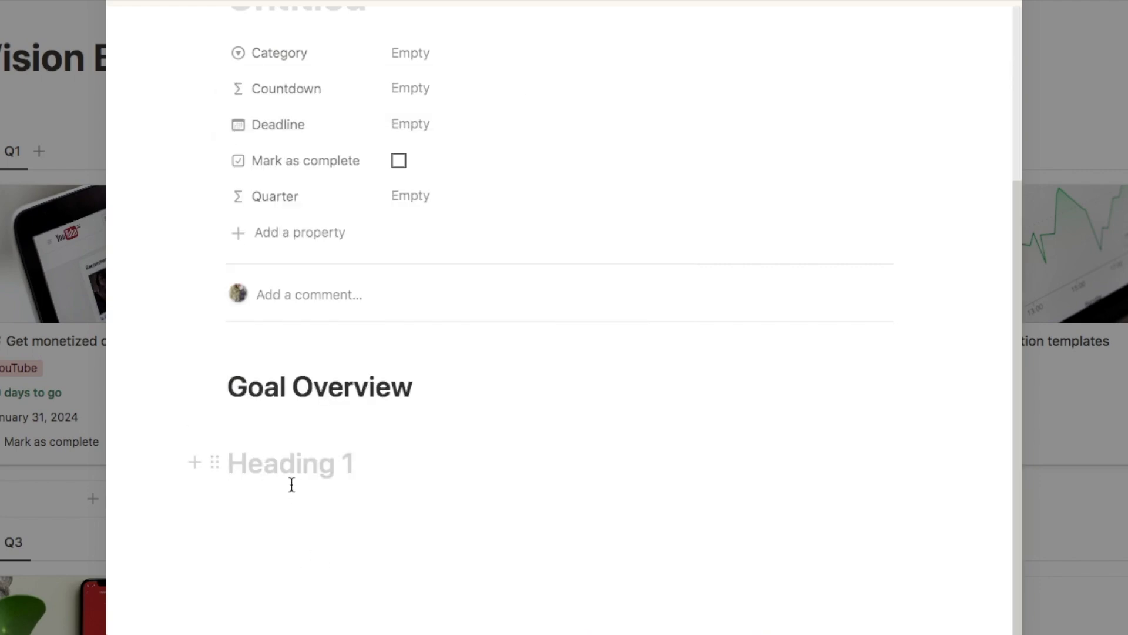
pyautogui.write('How are you going to achieve this goal?')
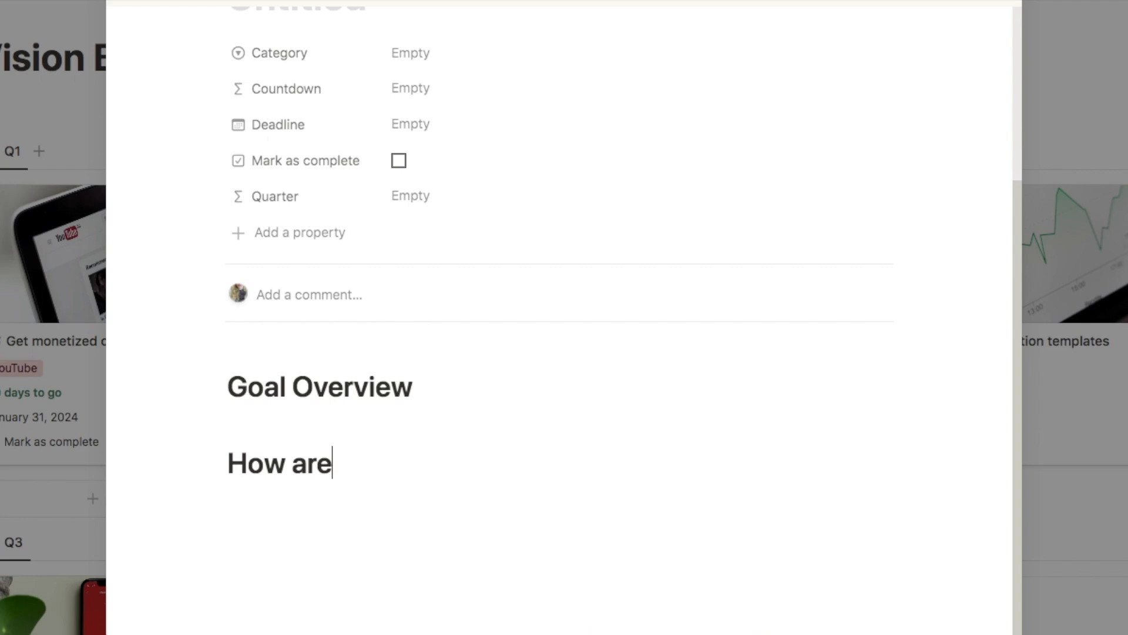
# - Insert a divider line under each of the two headings, removing the extra blank line after the first divider
pyautogui.click(436, 393)
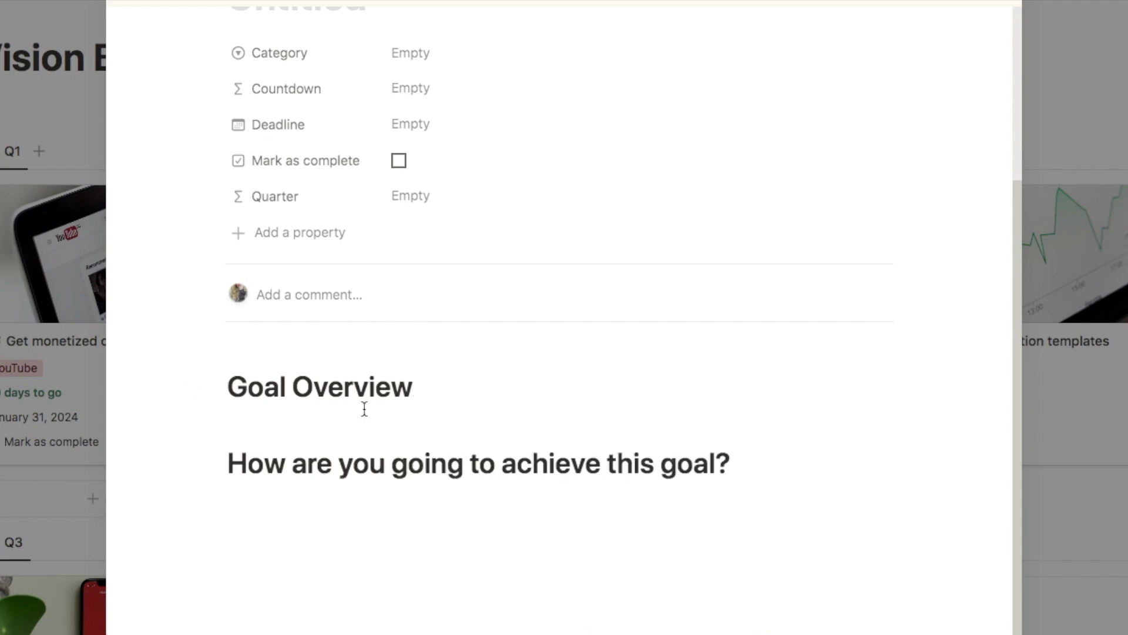
pyautogui.press('Return')
pyautogui.write('---')
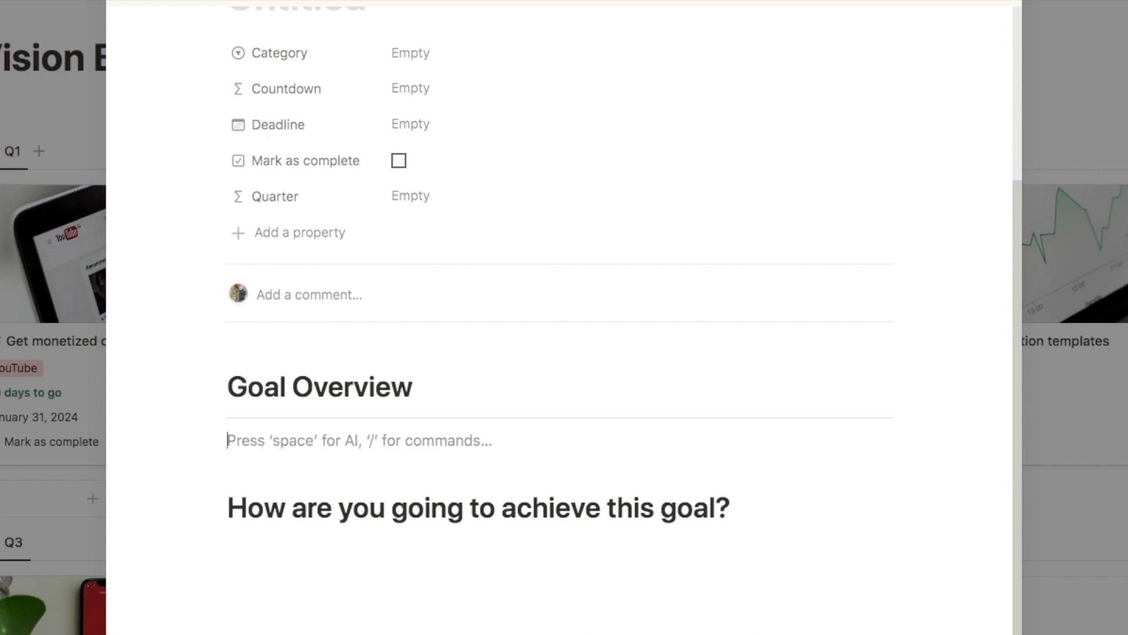
pyautogui.press('BackSpace')
pyautogui.click(762, 473)
pyautogui.press('Return')
pyautogui.write('---')
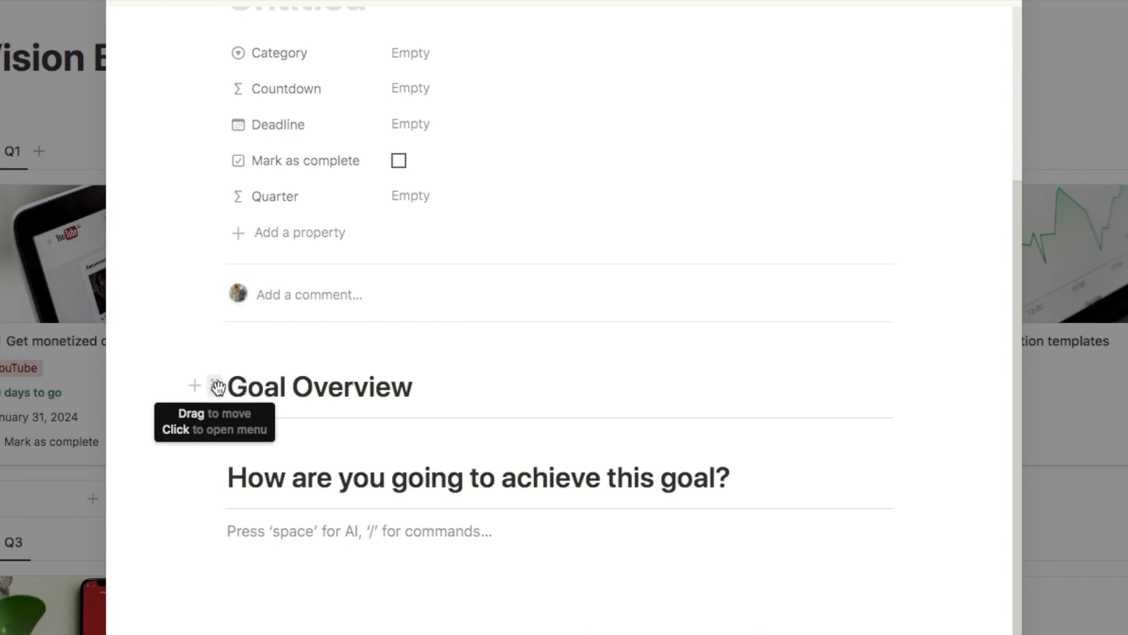
# - Apply the gray background color to both template headings
pyautogui.click(215, 385)
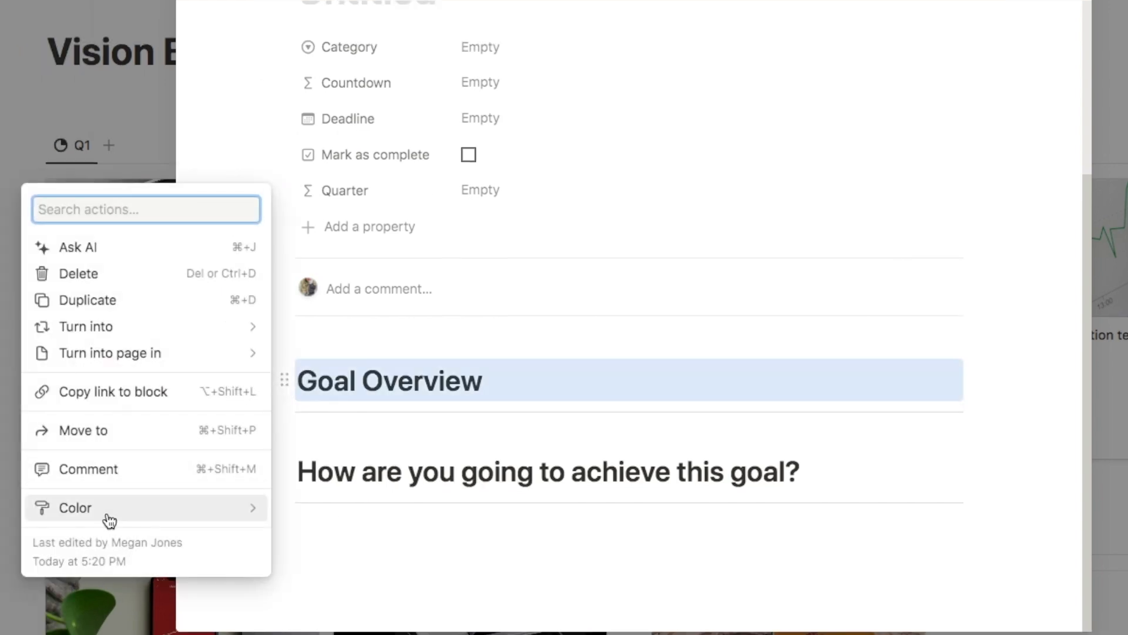
pyautogui.click(109, 520)
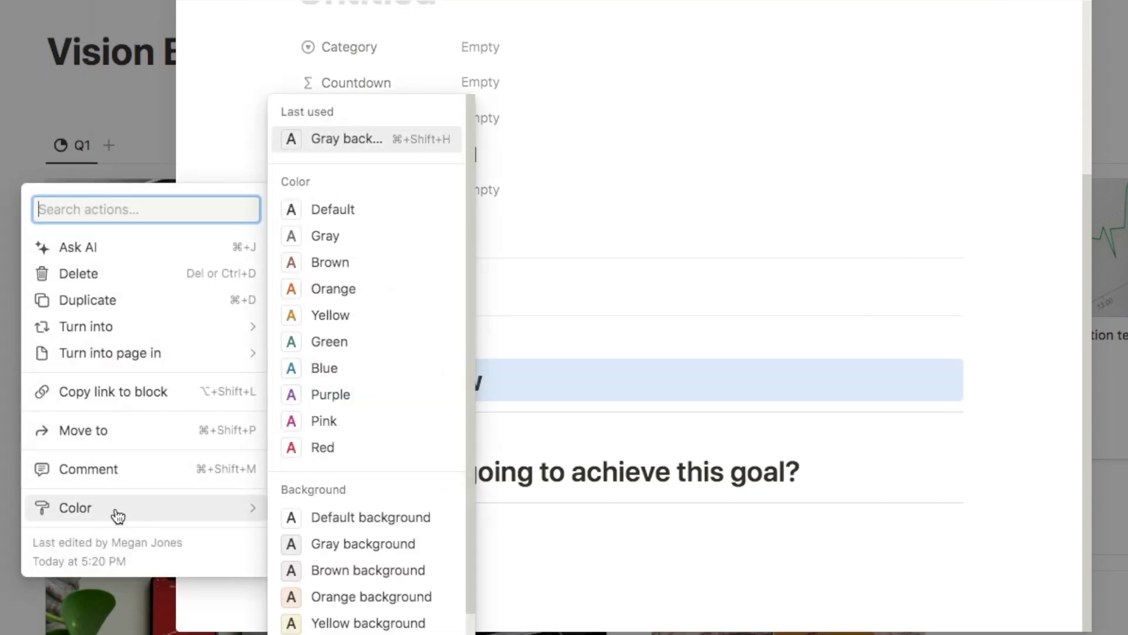
pyautogui.scroll(-2, 373, 529)
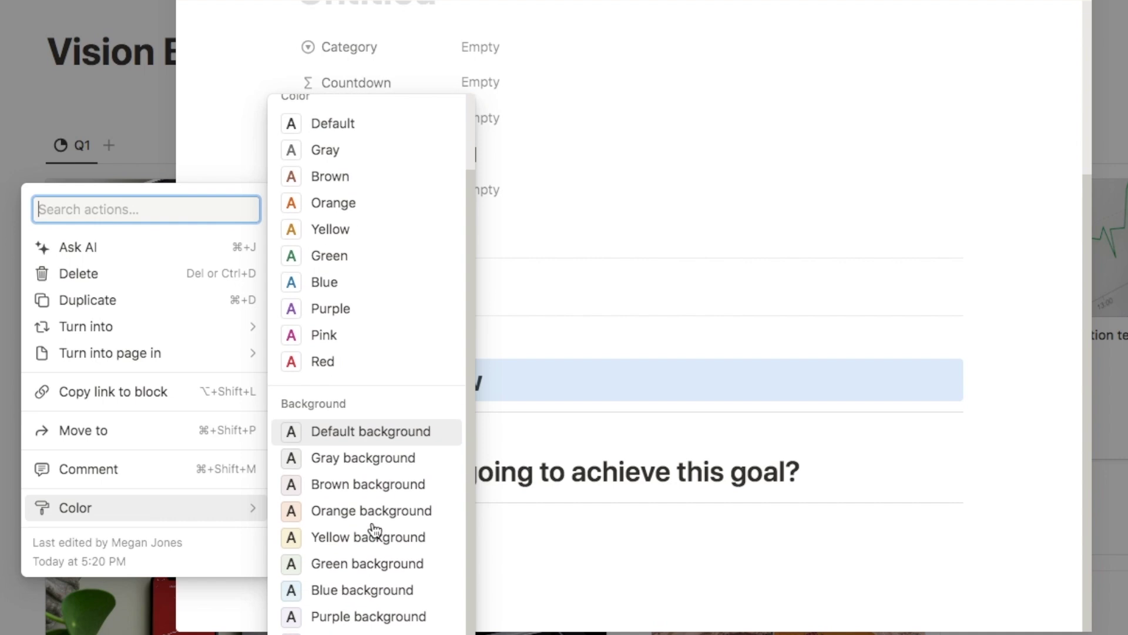
pyautogui.click(344, 458)
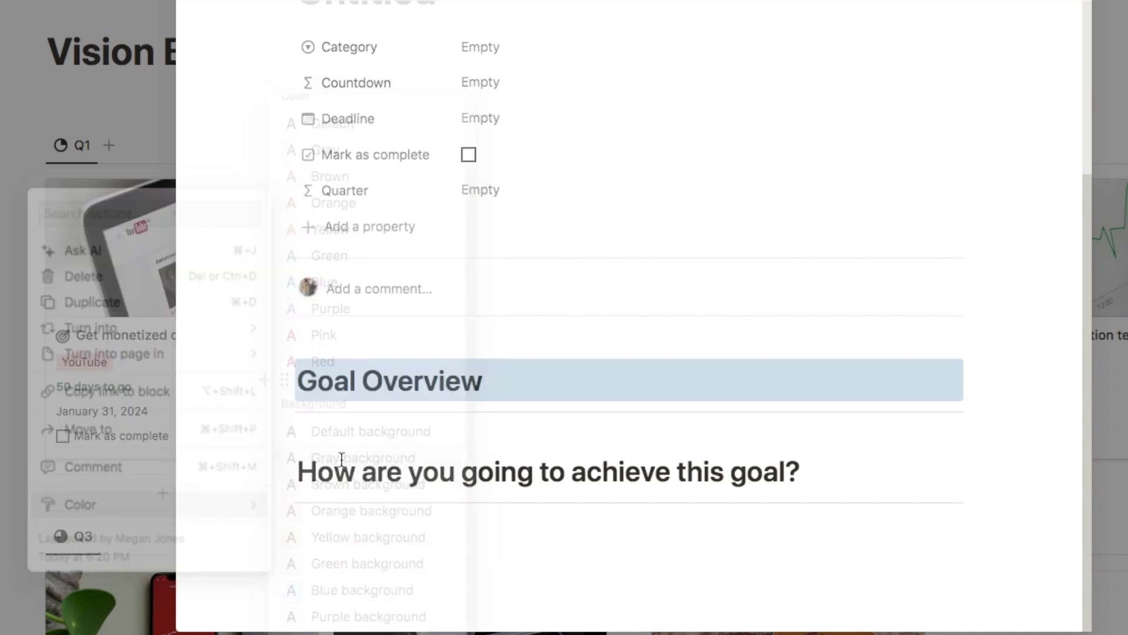
pyautogui.click(284, 471)
pyautogui.moveTo(168, 598)
pyautogui.click(358, 541)
# - Insert the target emoji in front of the "Goal Overview" heading, with spacing around it
pyautogui.click(447, 393)
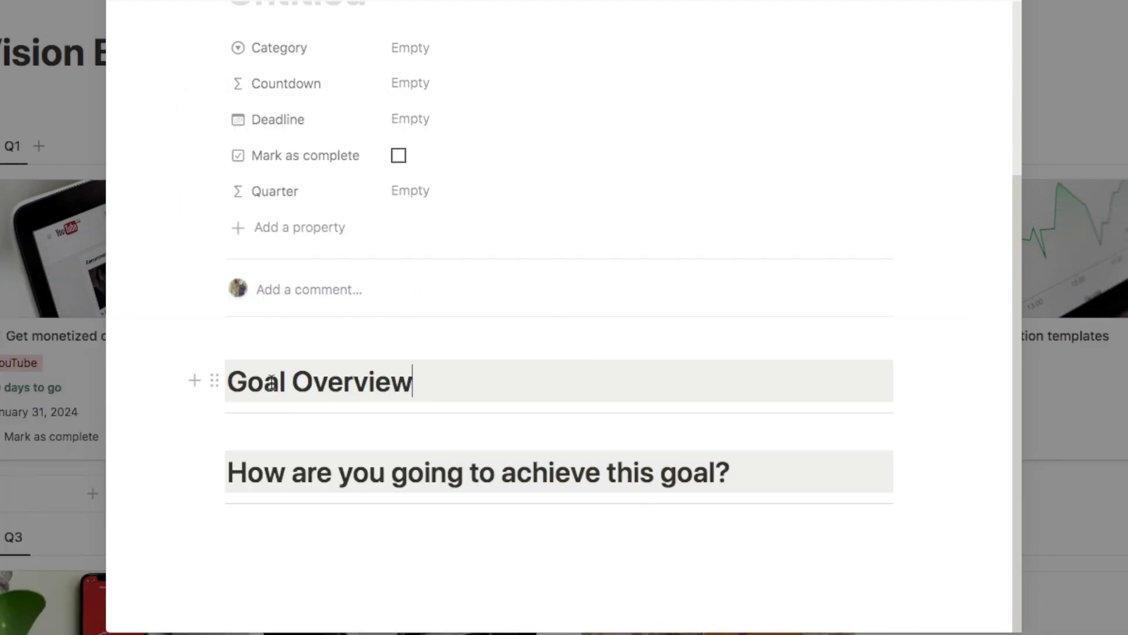
pyautogui.click(229, 380)
pyautogui.write(':')
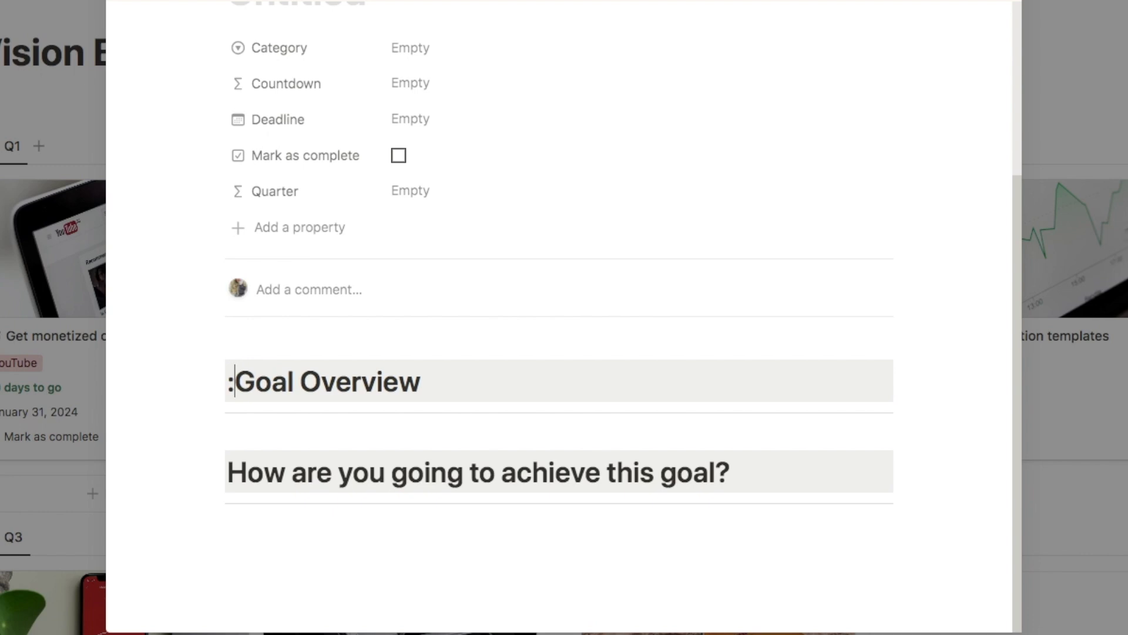
pyautogui.write('target')
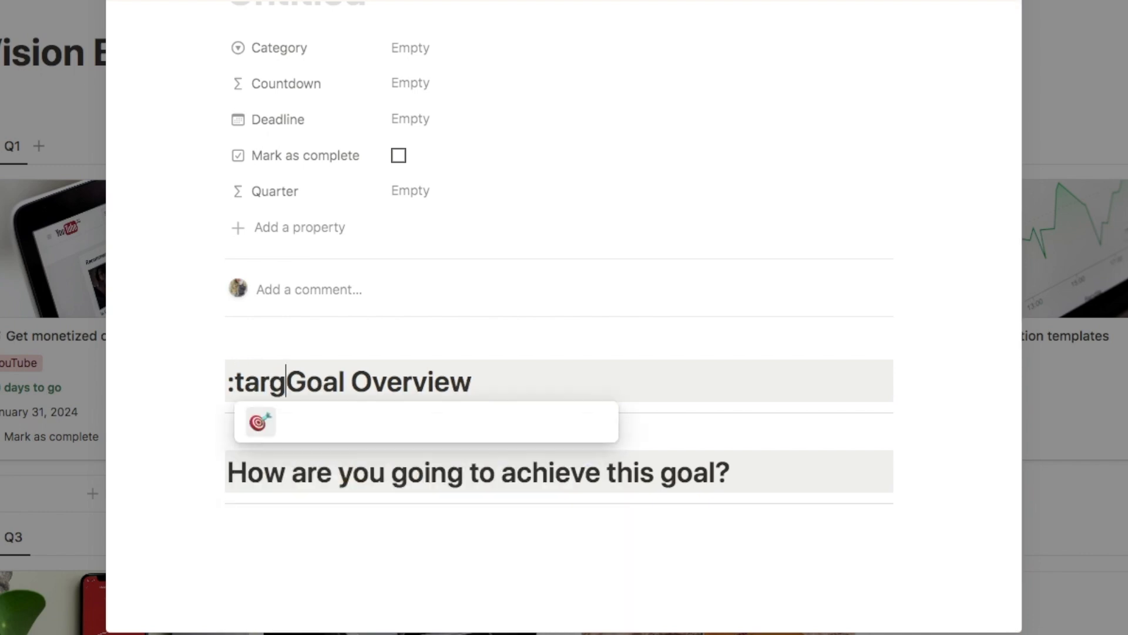
pyautogui.click(262, 428)
pyautogui.press('Left')
# - Insert the trophy emoji in front of the "How are you going to achieve this goal?" heading
pyautogui.click(229, 473)
pyautogui.write(':trophy')
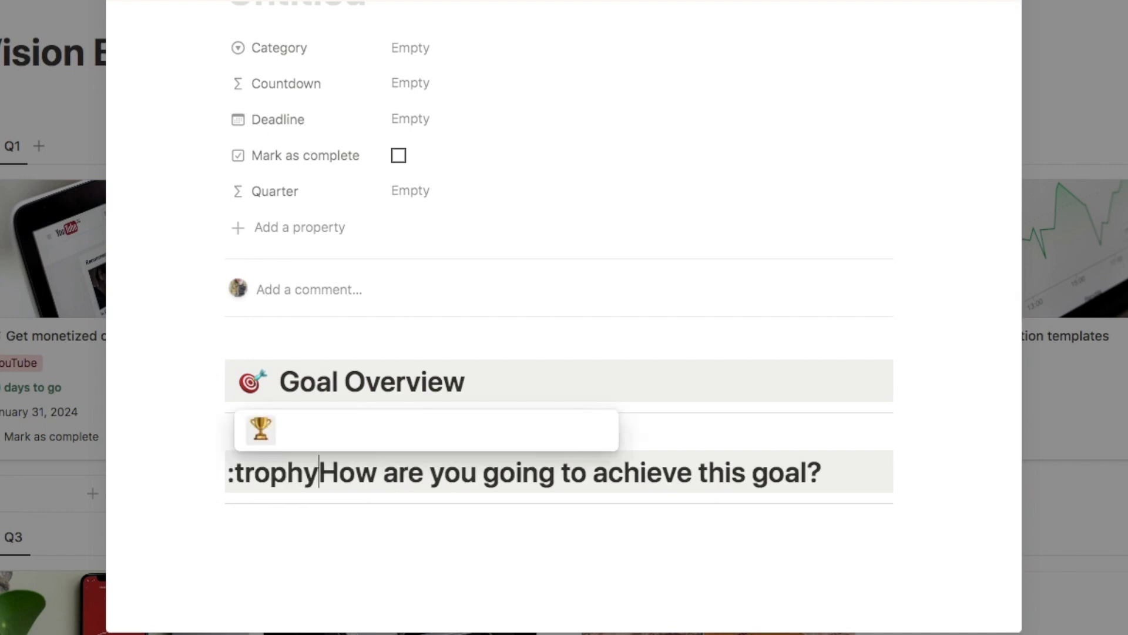
pyautogui.click(261, 429)
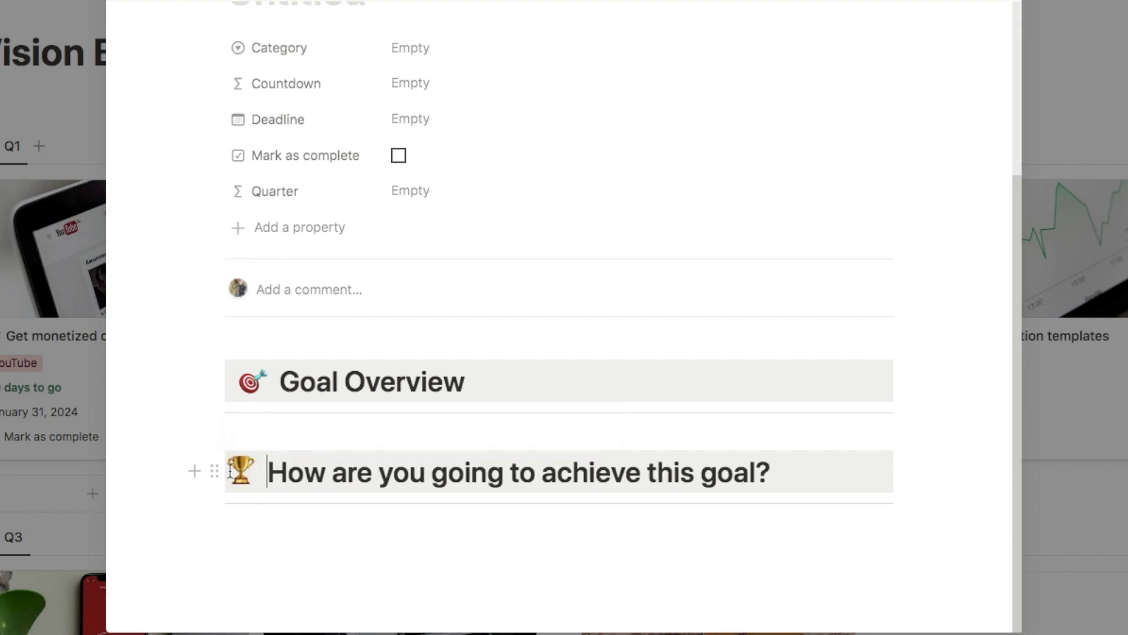
# - Add a space before the trophy emoji and insert an empty bulleted list item under the Goal Overview divider
pyautogui.click(231, 471)
pyautogui.click(194, 414)
pyautogui.click(264, 444)
pyautogui.write('-')
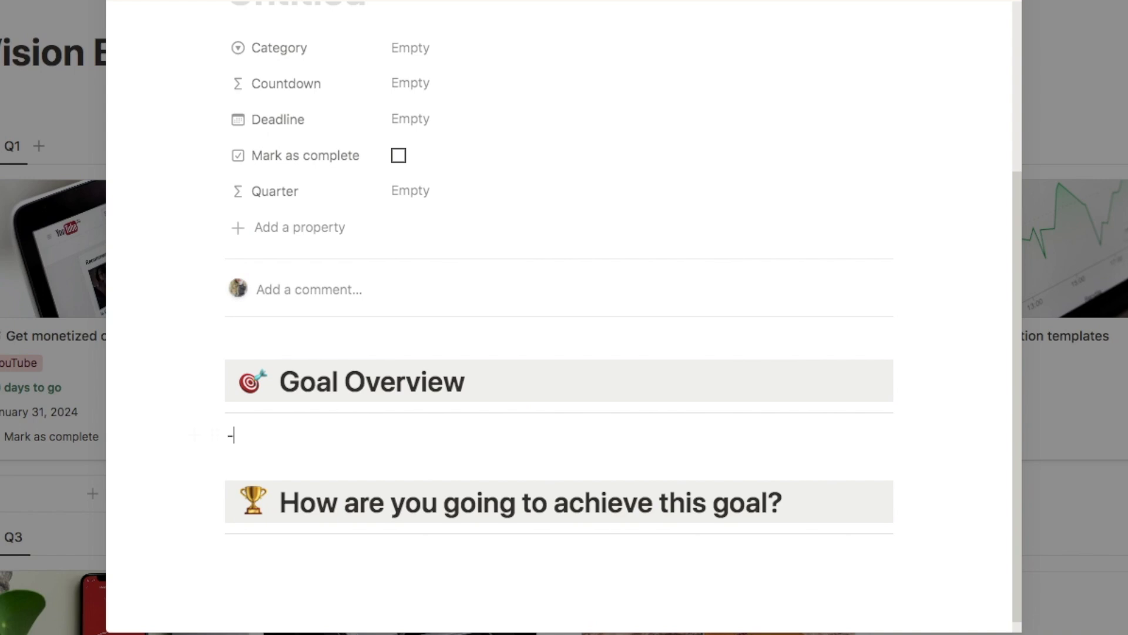
pyautogui.scroll(-1, 281, 434)
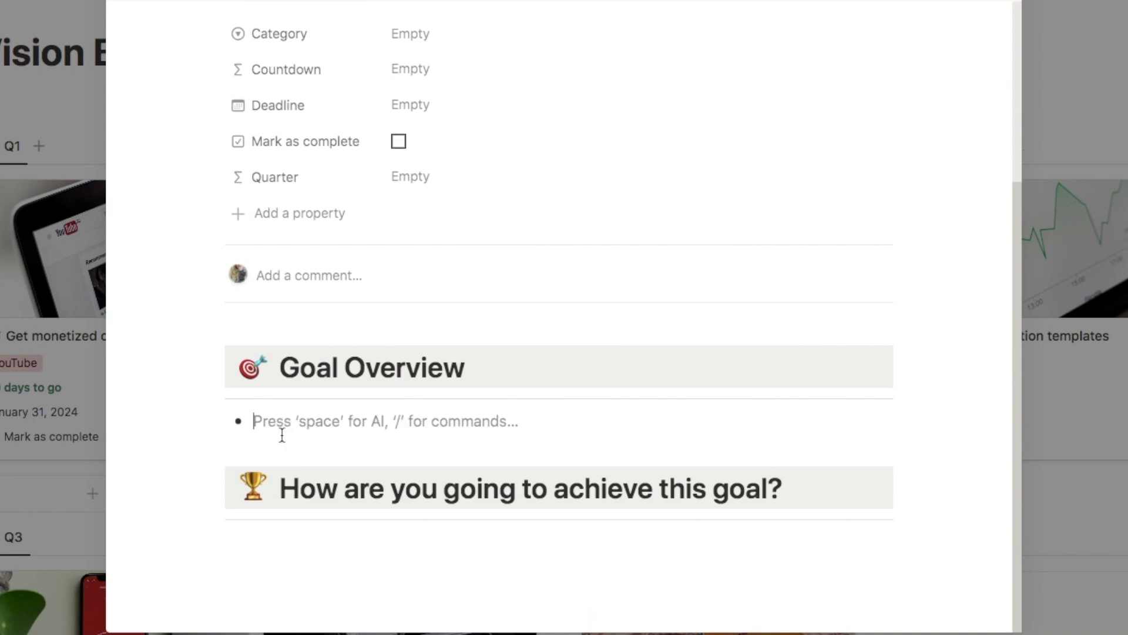
# - Insert an empty to-do checkbox under the divider of the "How are you going to achieve this goal?" heading
pyautogui.click(251, 543)
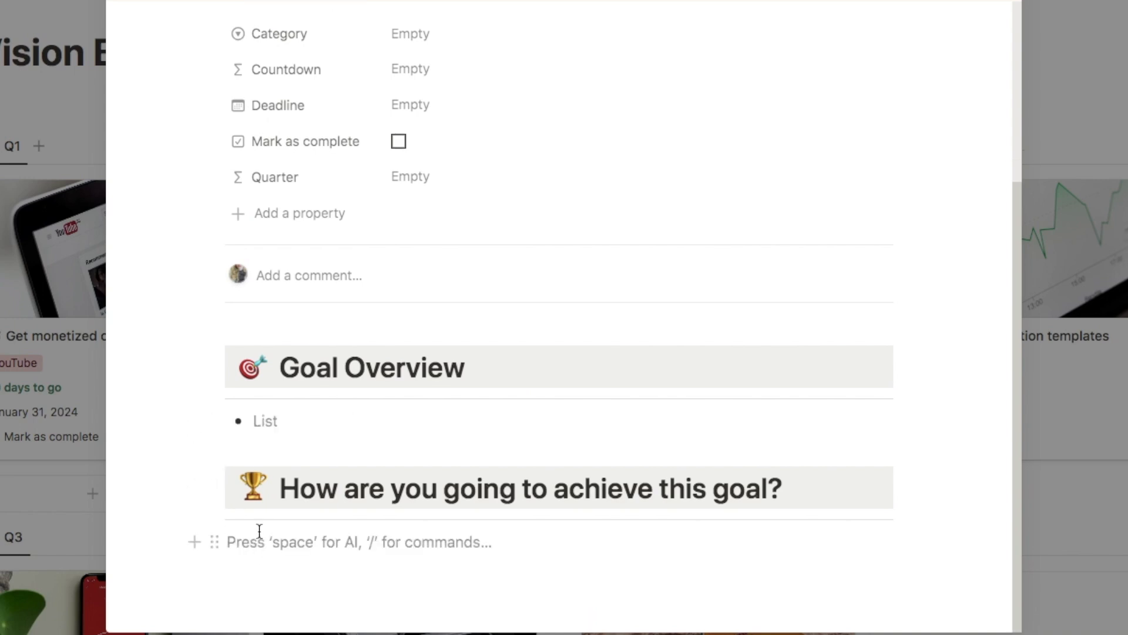
pyautogui.write('[')
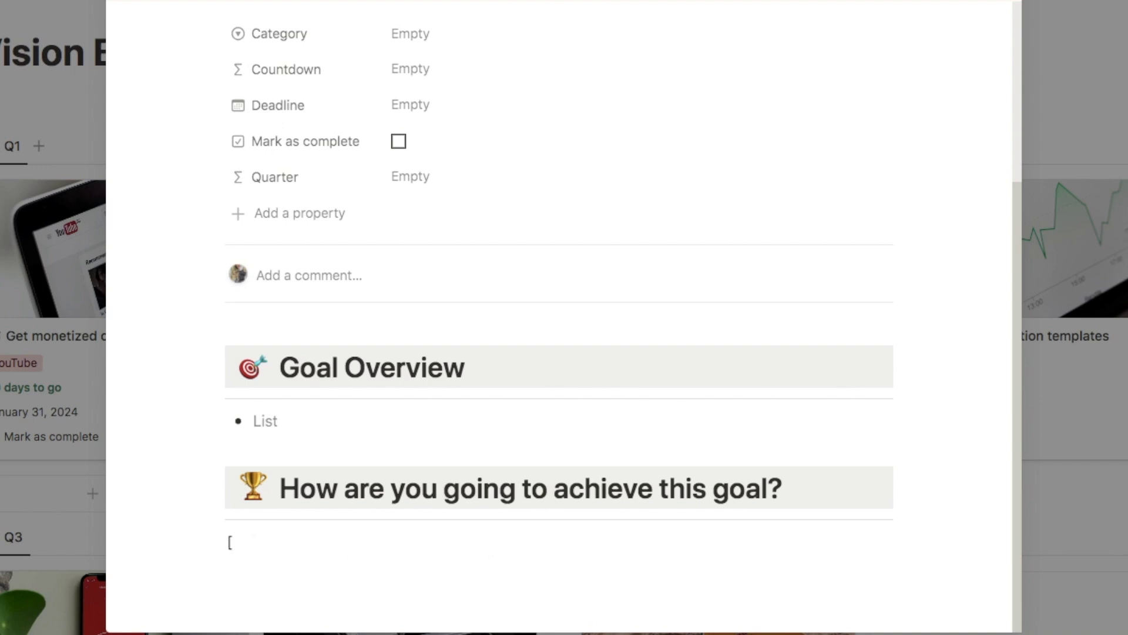
pyautogui.write(']')
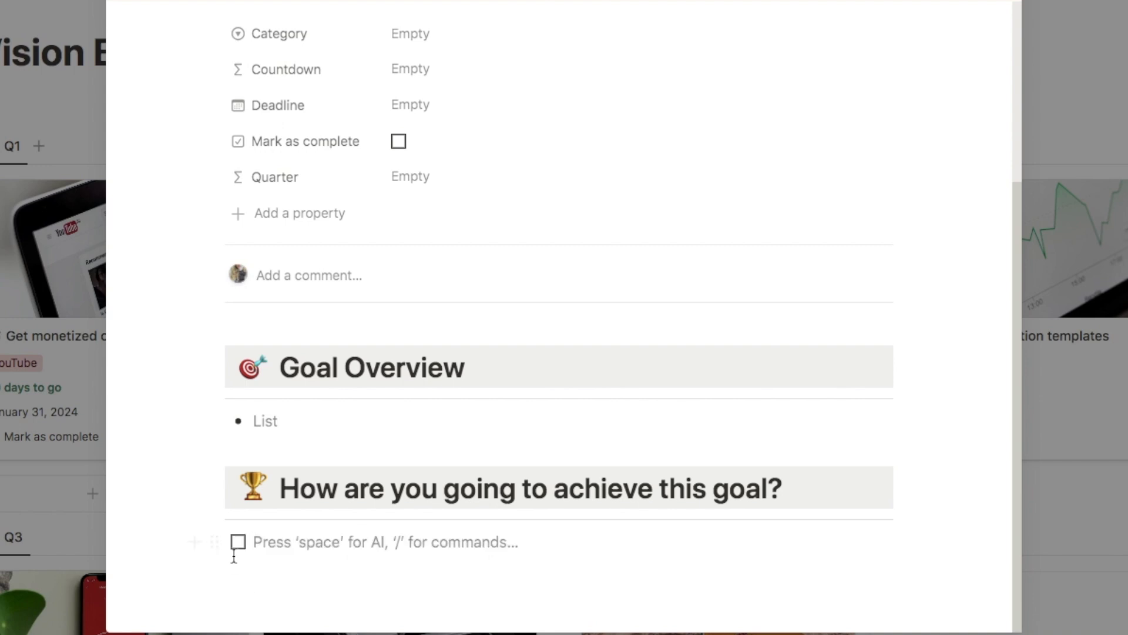
# - Try out the template's new to-do checkbox by ticking and unticking it, leaving it unchecked
pyautogui.click(239, 542)
pyautogui.click(239, 541)
pyautogui.click(239, 542)
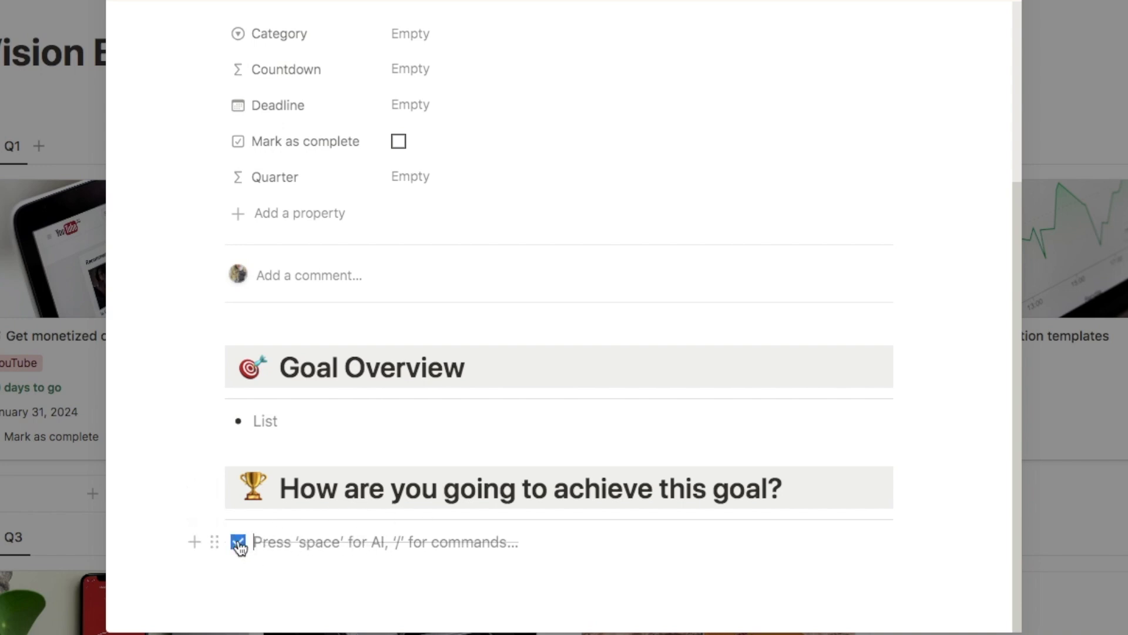
pyautogui.click(238, 542)
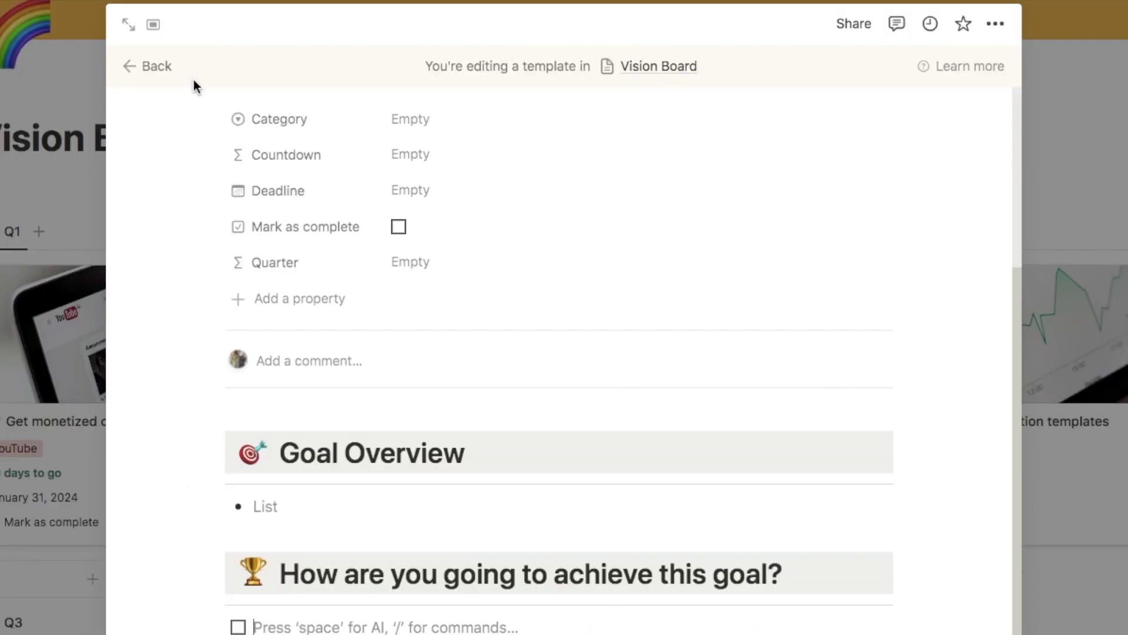
# - Leave the template editor, open the "Get monetized on YouTube" goal page and apply the untitled template to it
pyautogui.click(156, 70)
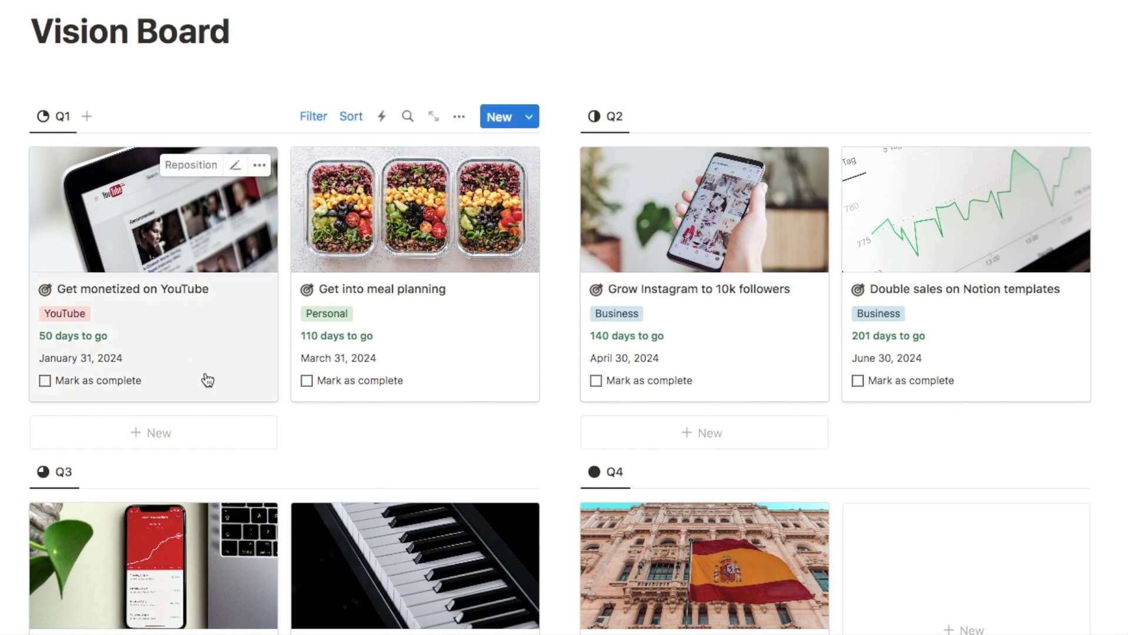
pyautogui.click(206, 389)
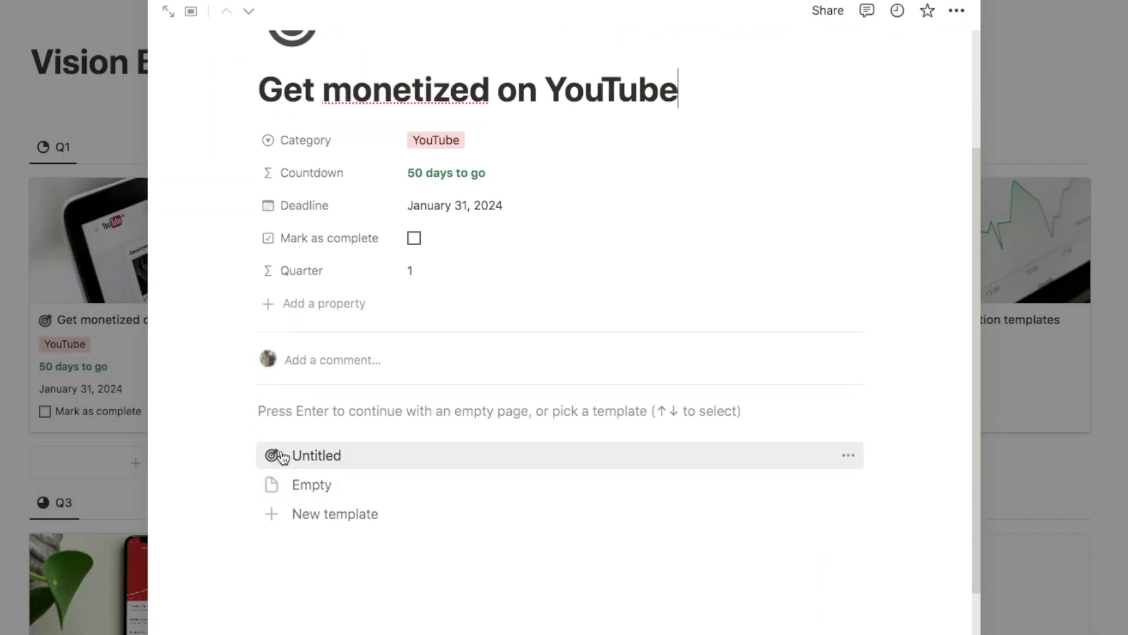
pyautogui.click(310, 454)
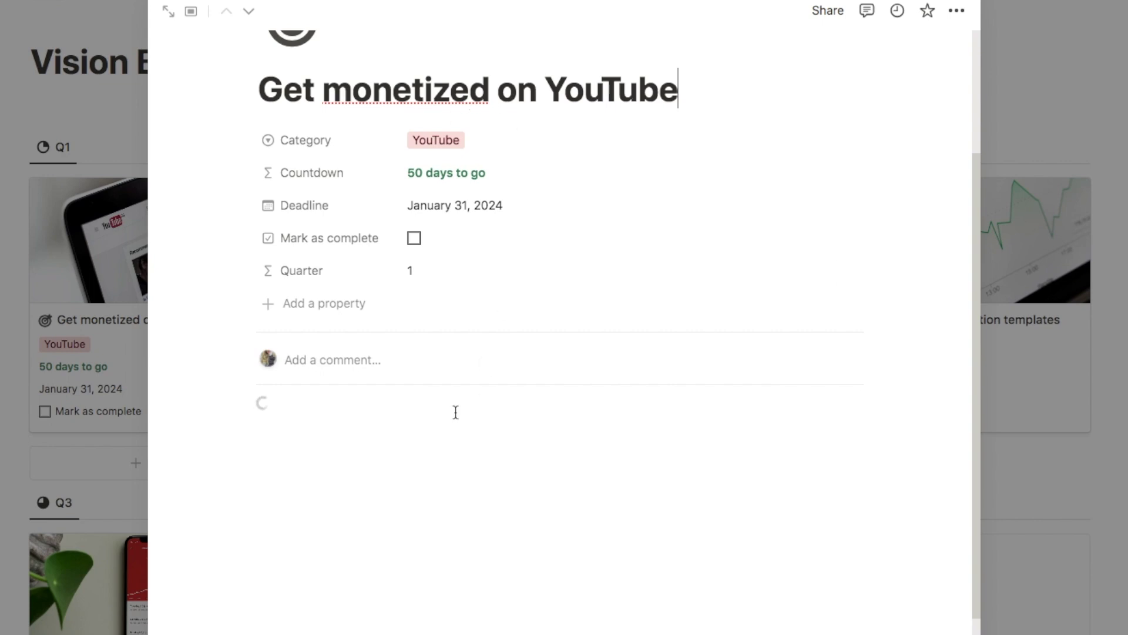
# - Write Goal Overview bullets: "By the end of Jan 2024, I want to be monetized on YouTube." plus the 1,000-subscriber, 4,000-watched-hour monetization requirement
pyautogui.scroll(-1, 455, 413)
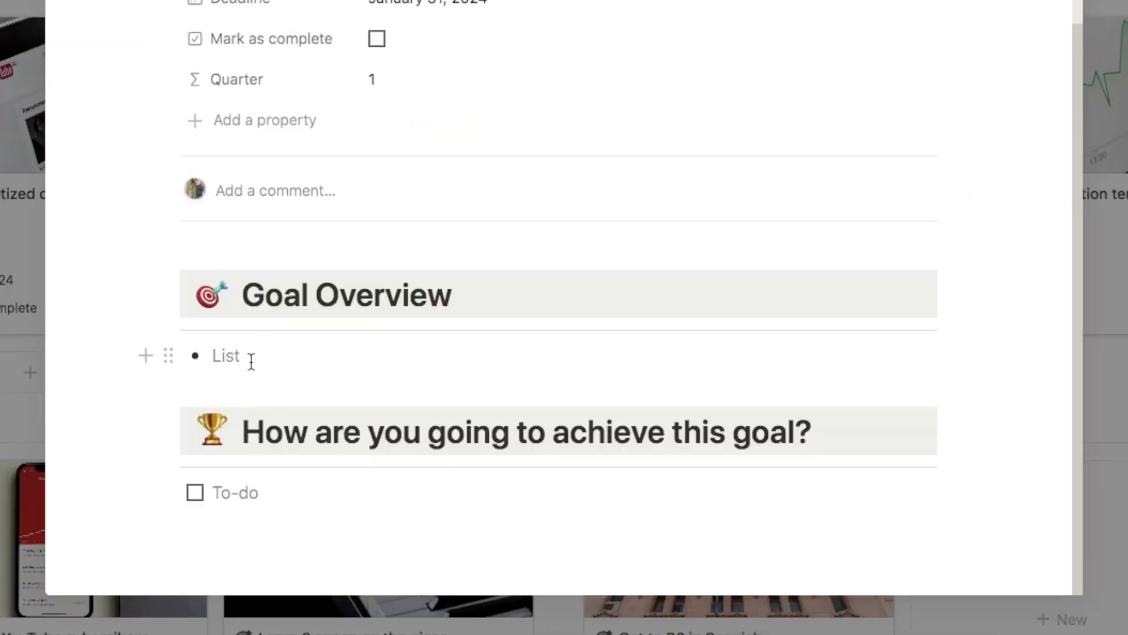
pyautogui.click(312, 453)
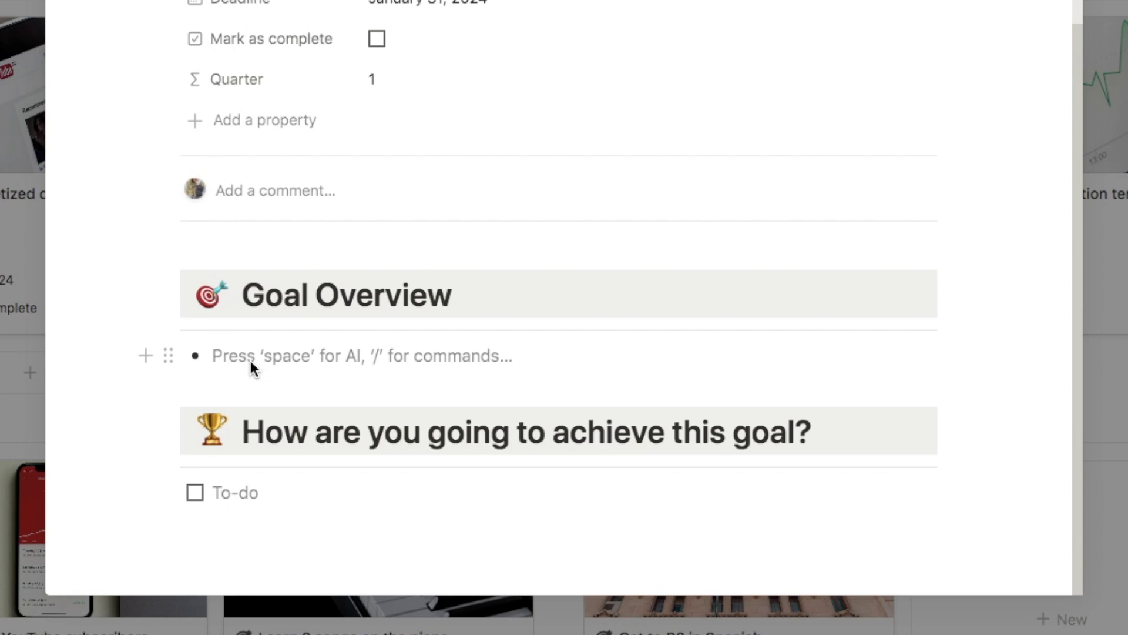
pyautogui.write('By end')
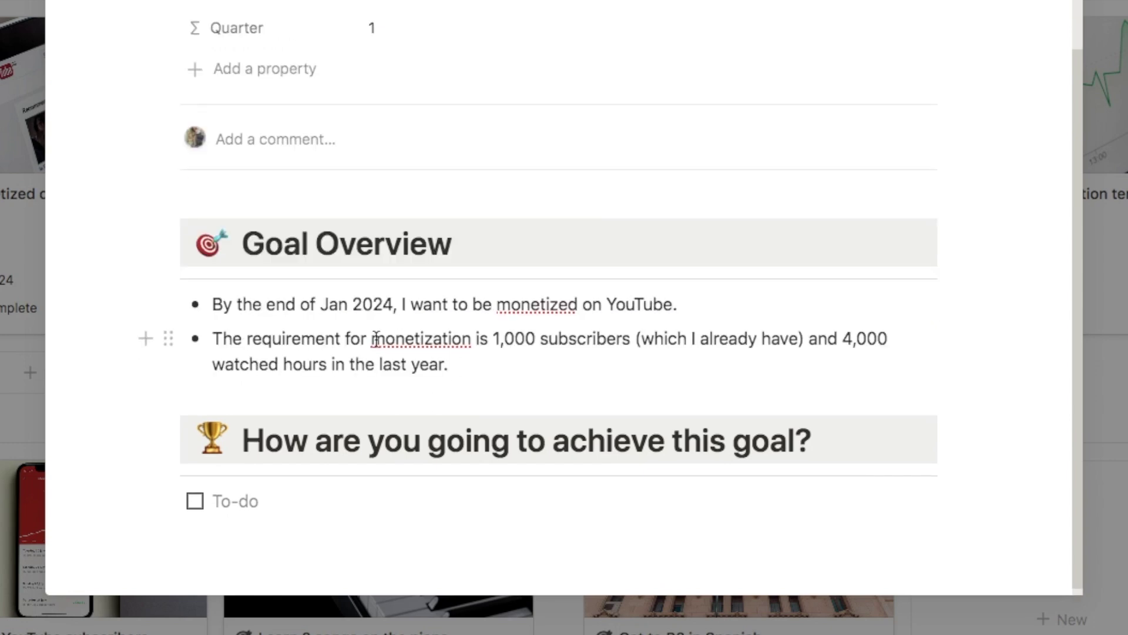
pyautogui.scroll(-1, 376, 332)
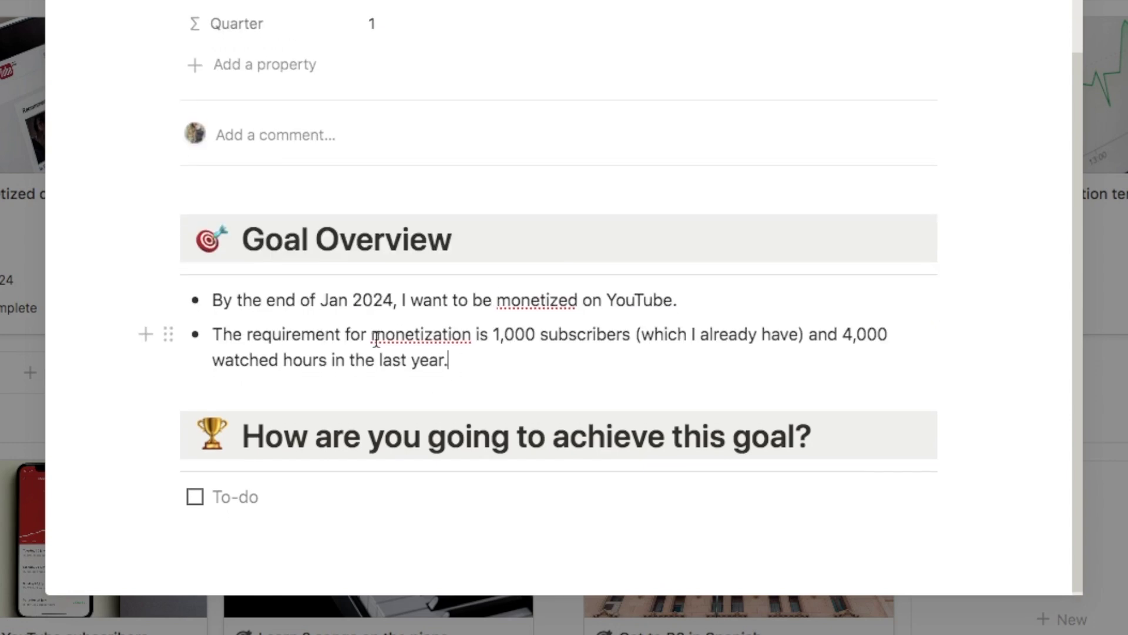
# - Enter "Upload 2" in the first to-do under "How are you going to achieve this goal?"
pyautogui.click(272, 495)
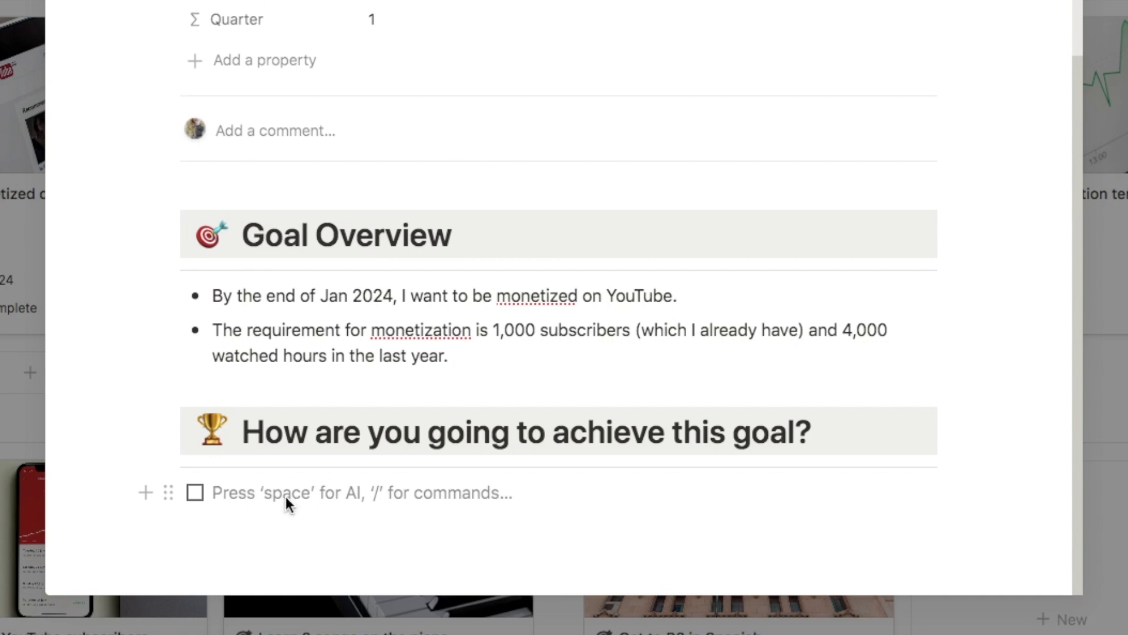
pyautogui.write('Upload 2')
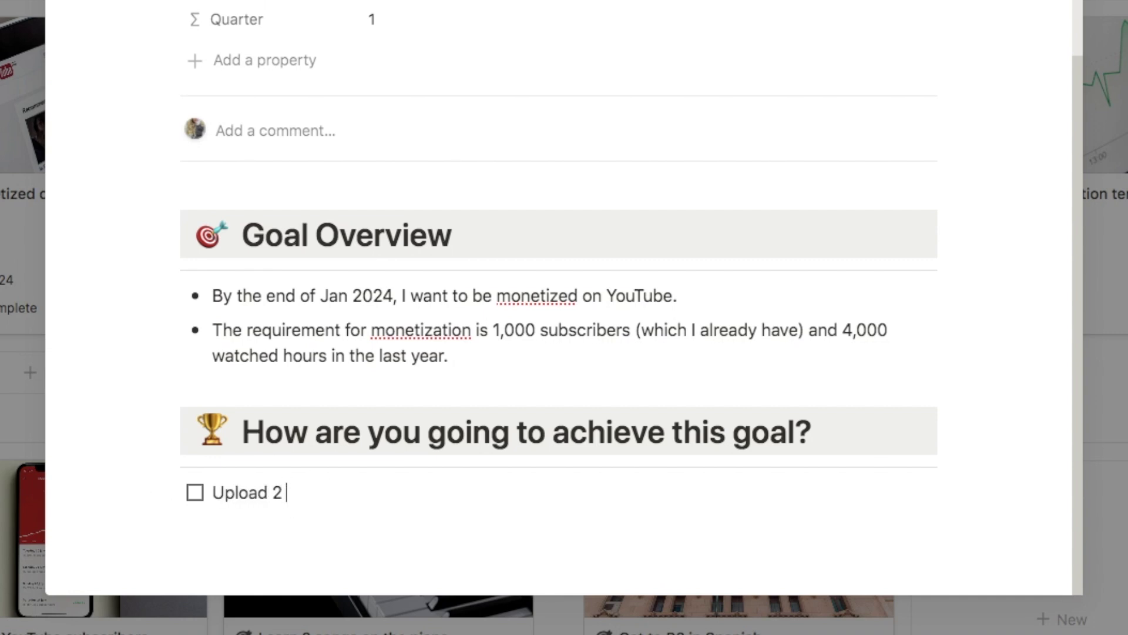